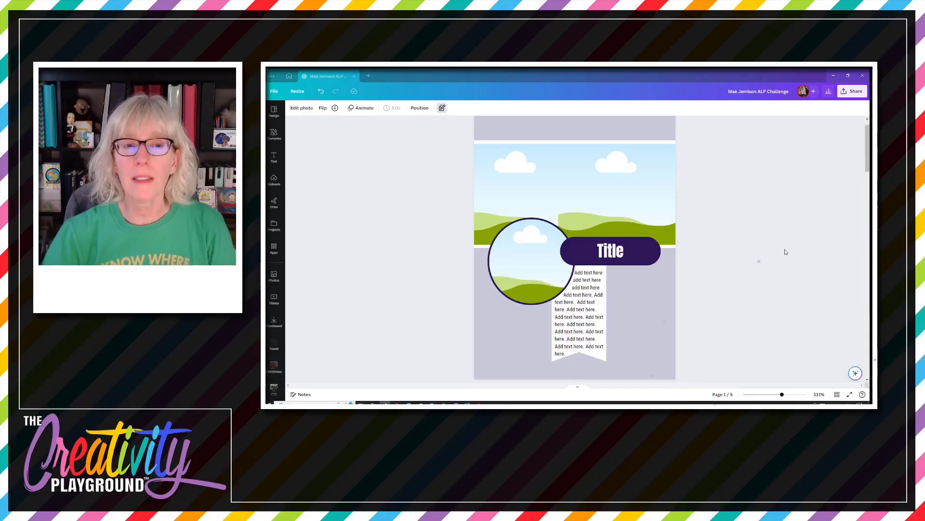
Change the background of the blank page 2 to the light gray document color
scroll(786, 252, "down", 2)
scroll(786, 252, "down", 5)
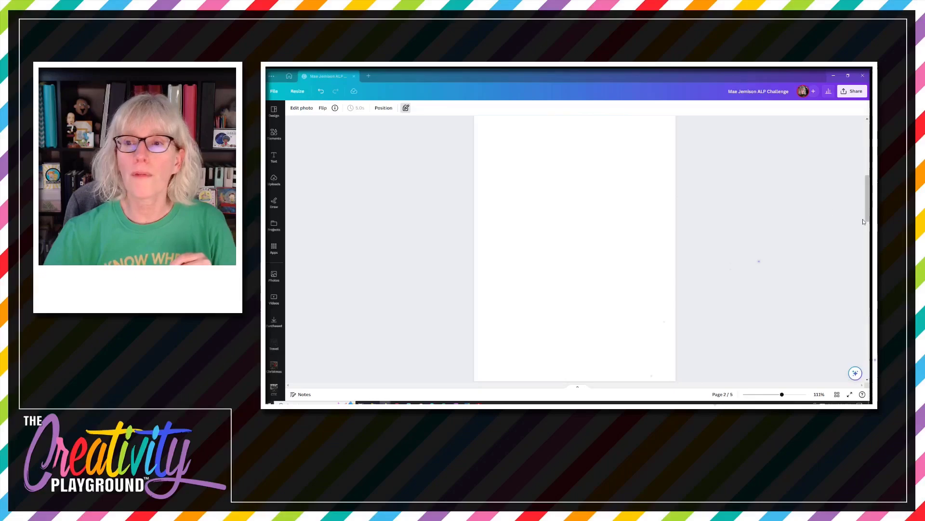
left_click_drag(866, 208, 869, 210)
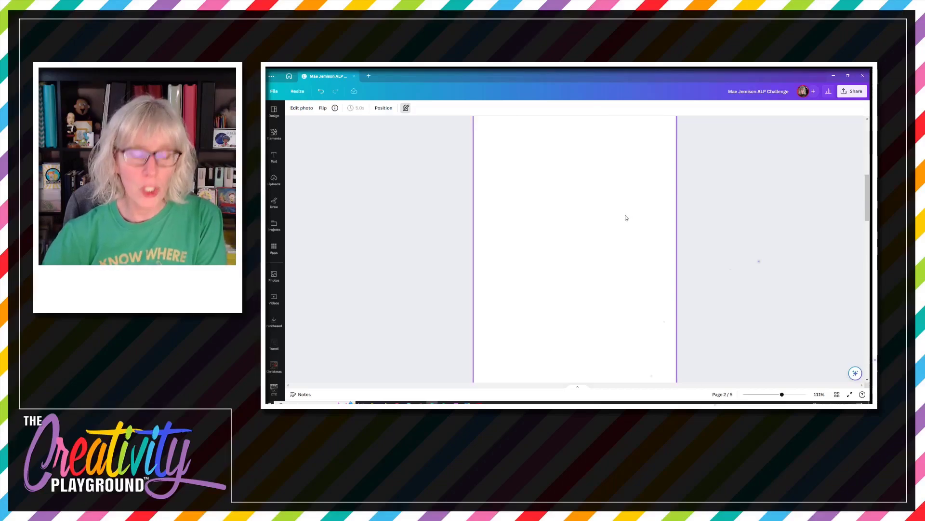
left_click(503, 164)
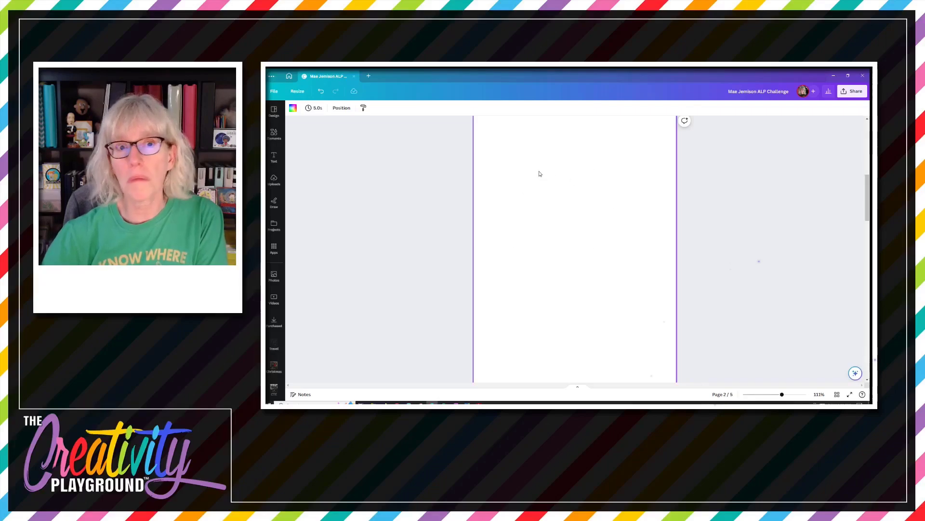
left_click(292, 109)
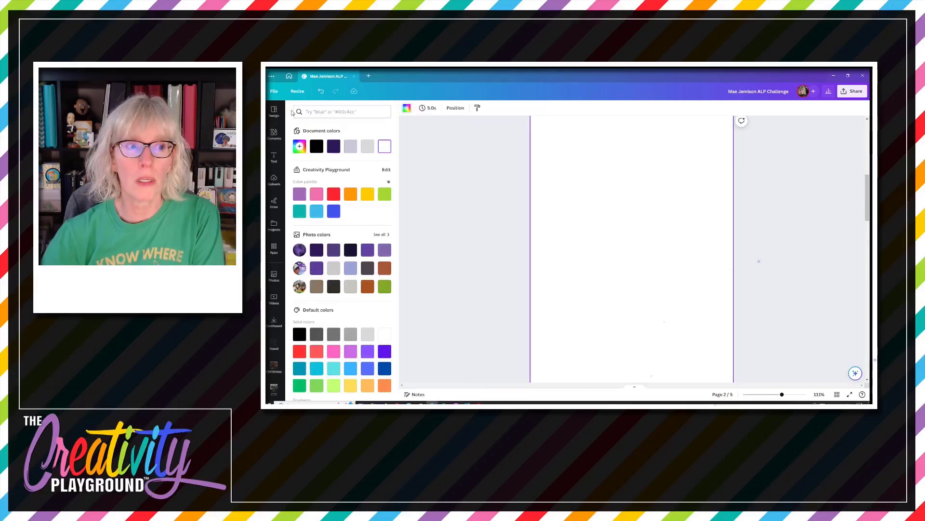
left_click(365, 153)
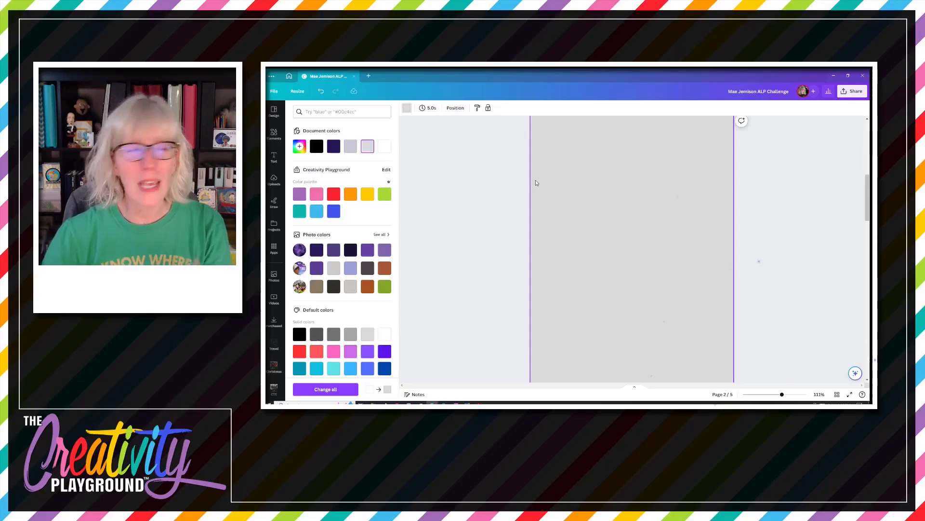
Add a single-image grid to the gray page and move it off its full-page placement
left_click(273, 136)
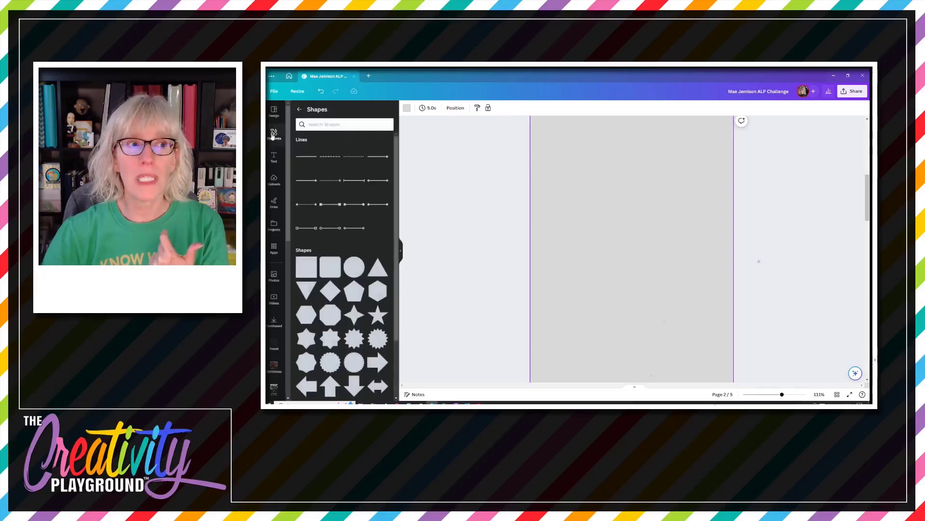
left_click(300, 109)
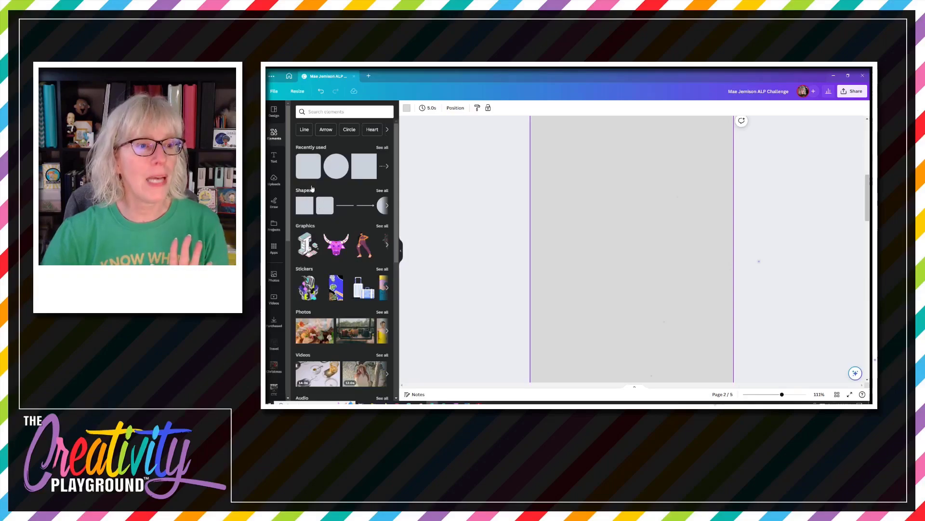
scroll(311, 187, "down", 2)
scroll(312, 188, "down", 8)
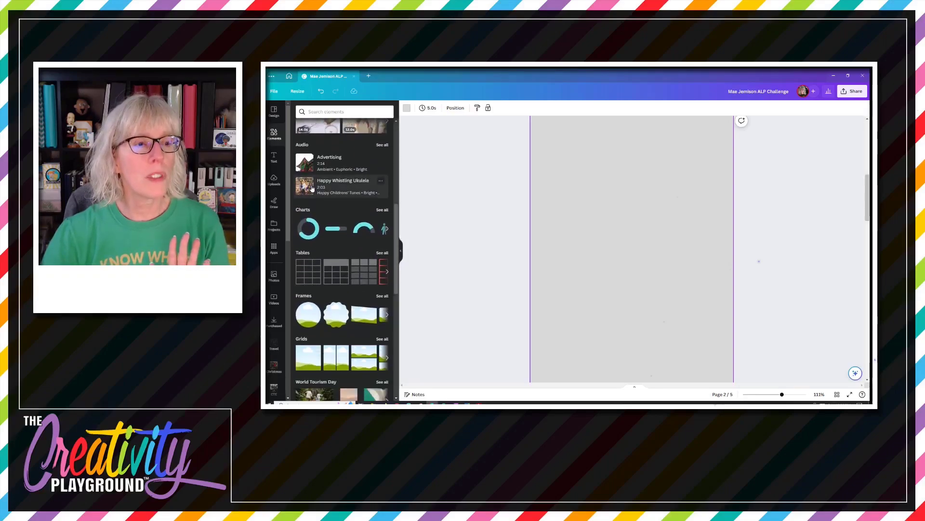
scroll(312, 188, "down", 3)
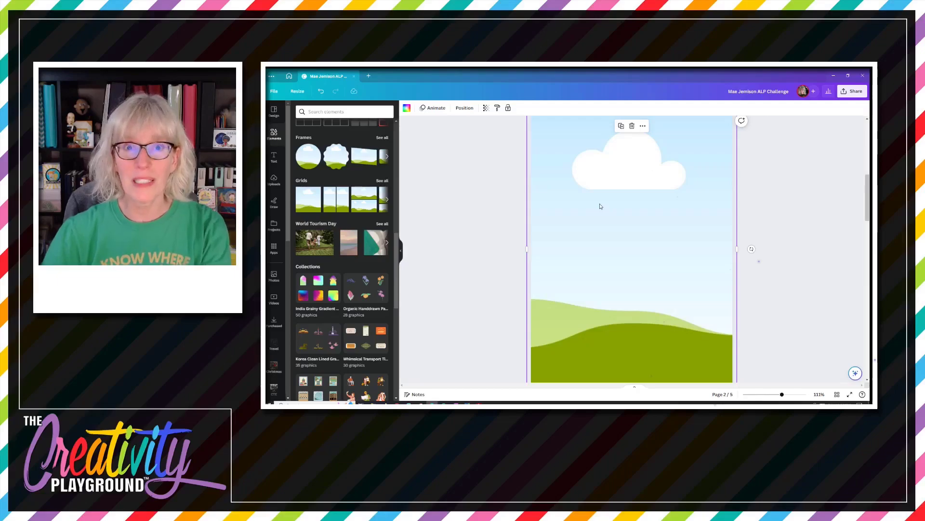
right_click(599, 206)
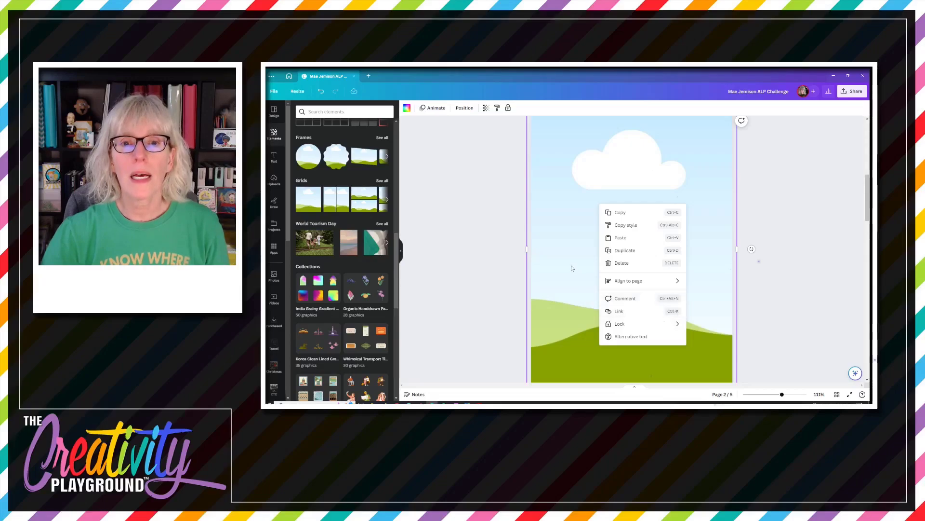
left_click_drag(572, 268, 622, 293)
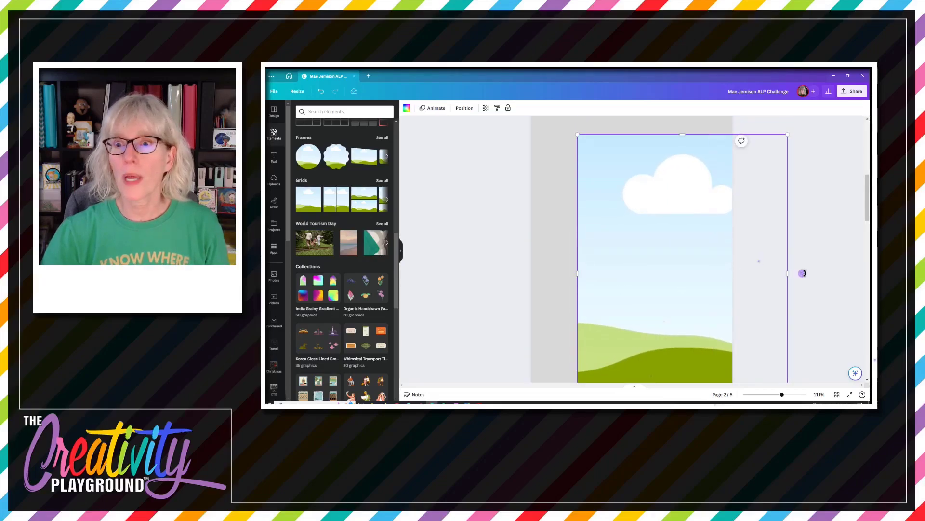
Shrink the grid to about 1.8 by 2 in and place it against the page's left edge
left_click_drag(790, 274, 624, 268)
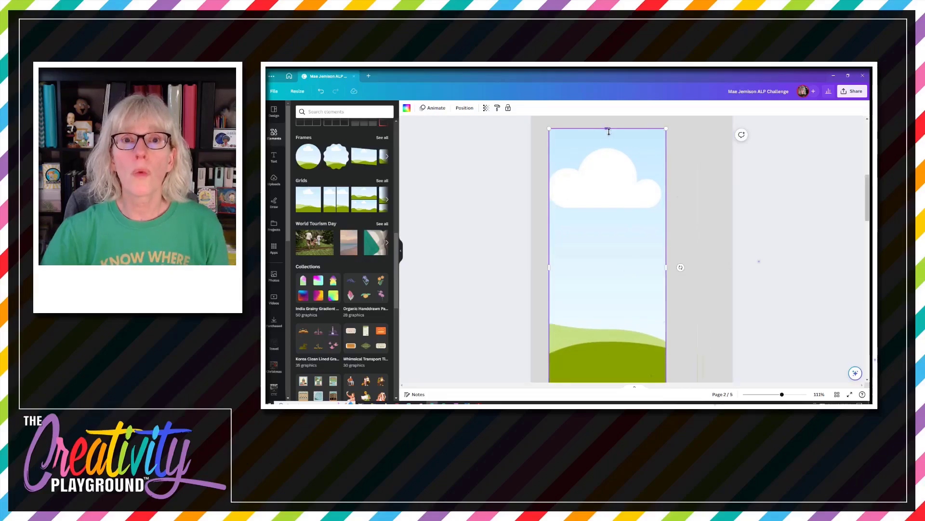
left_click_drag(670, 129, 614, 260)
left_click_drag(582, 299, 606, 194)
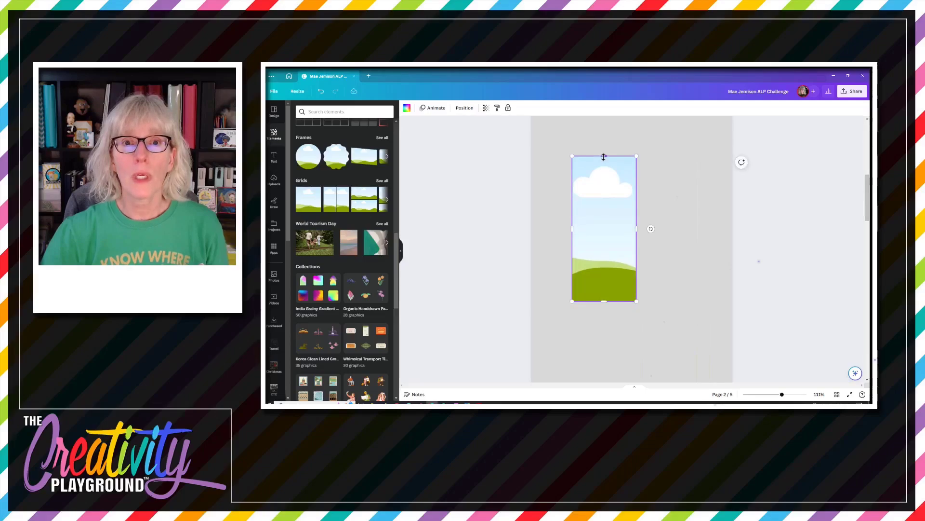
left_click_drag(606, 158, 604, 232)
left_click_drag(636, 267, 558, 194)
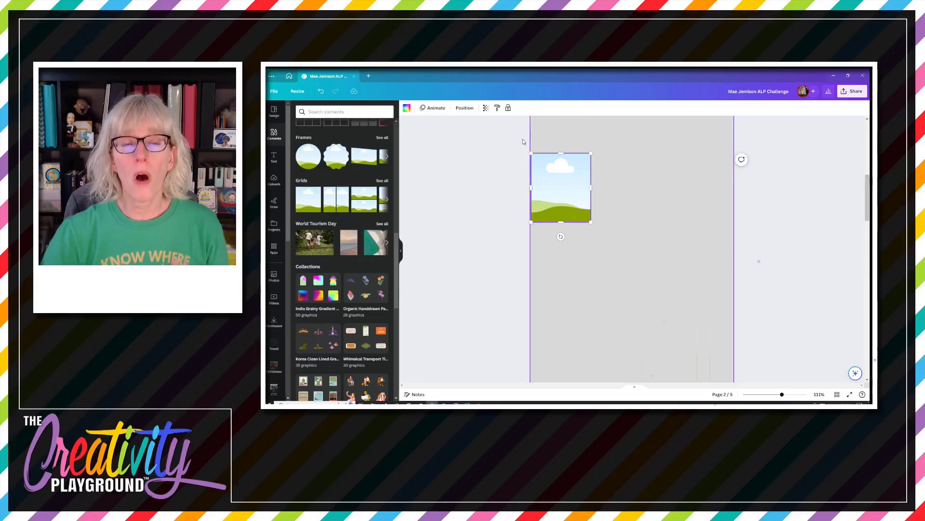
Set the grid's width to 2.5 in, its height to 3 in and its Y position to 1 in
left_click(465, 111)
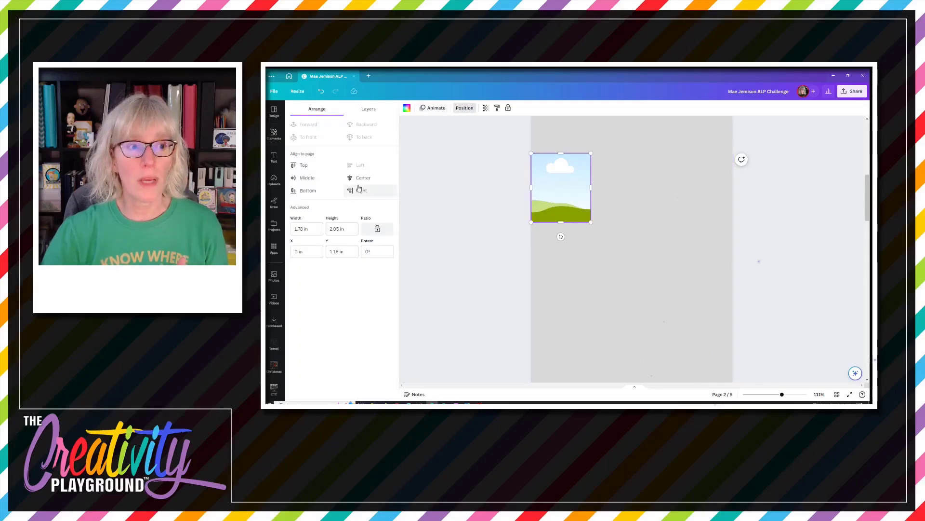
left_click(311, 228)
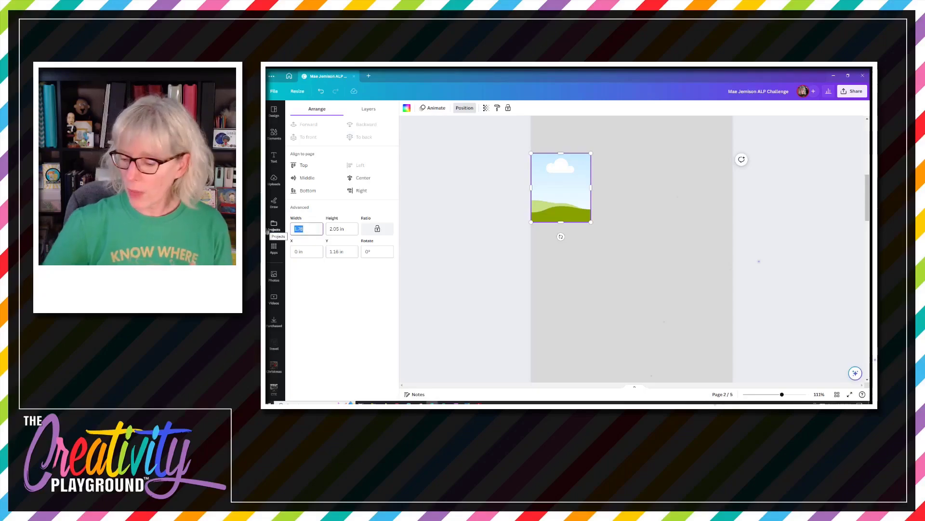
type("2.5")
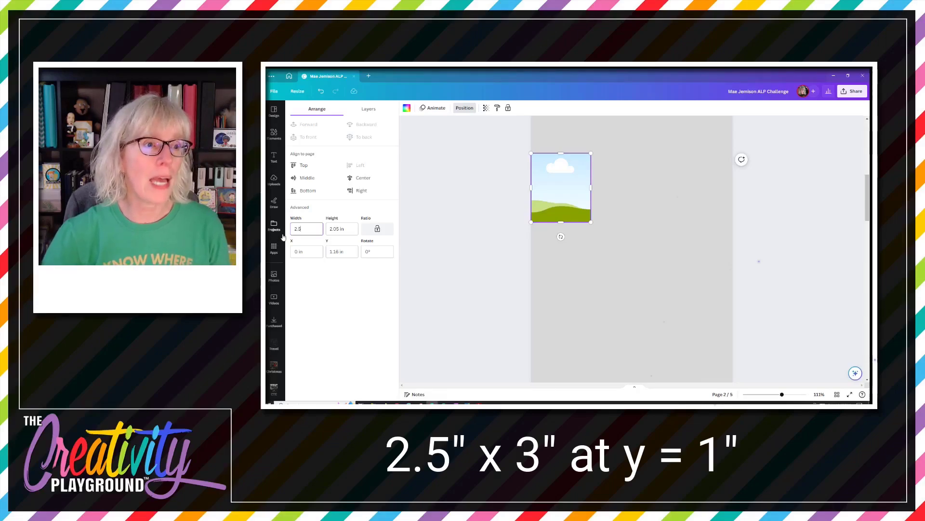
left_click(348, 228)
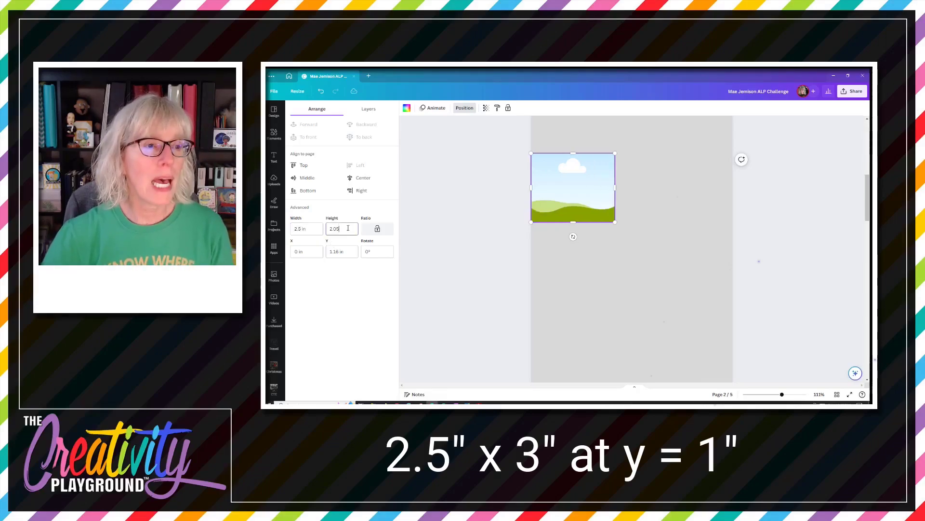
key("ctrl+a")
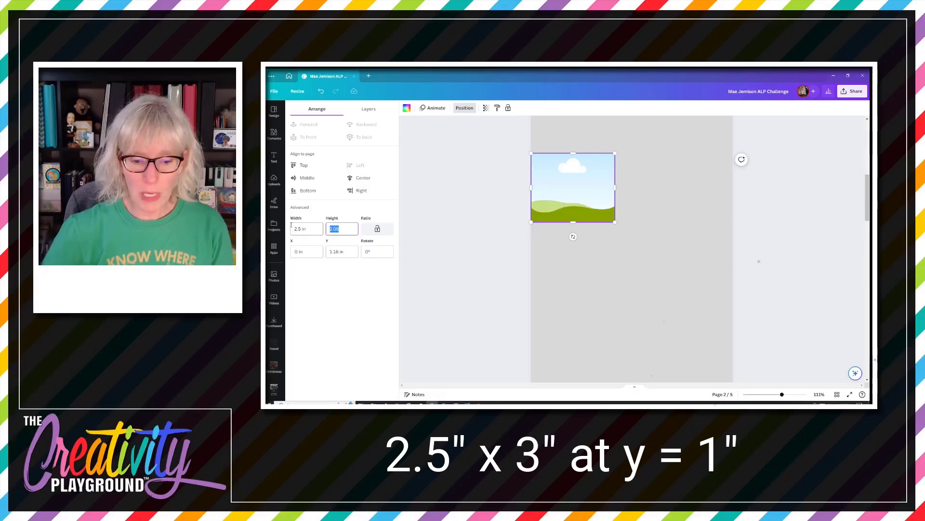
type("3")
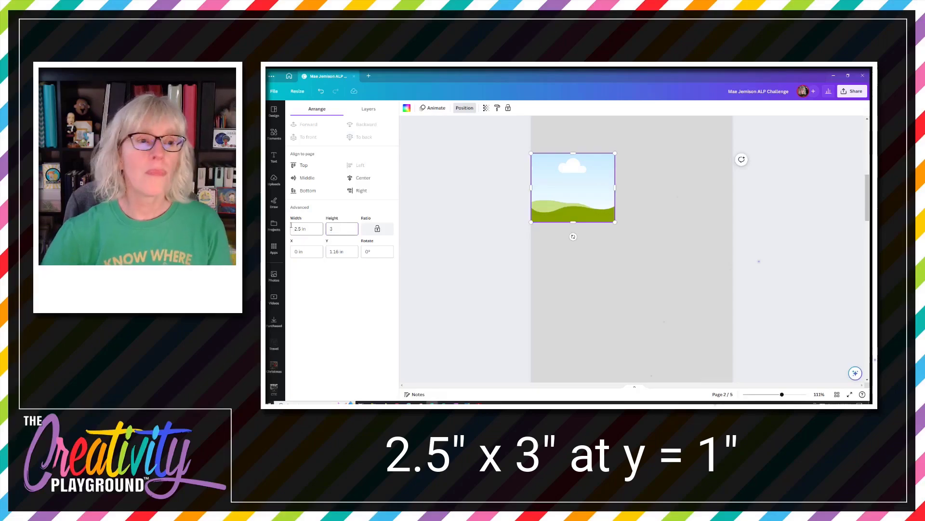
key("Return")
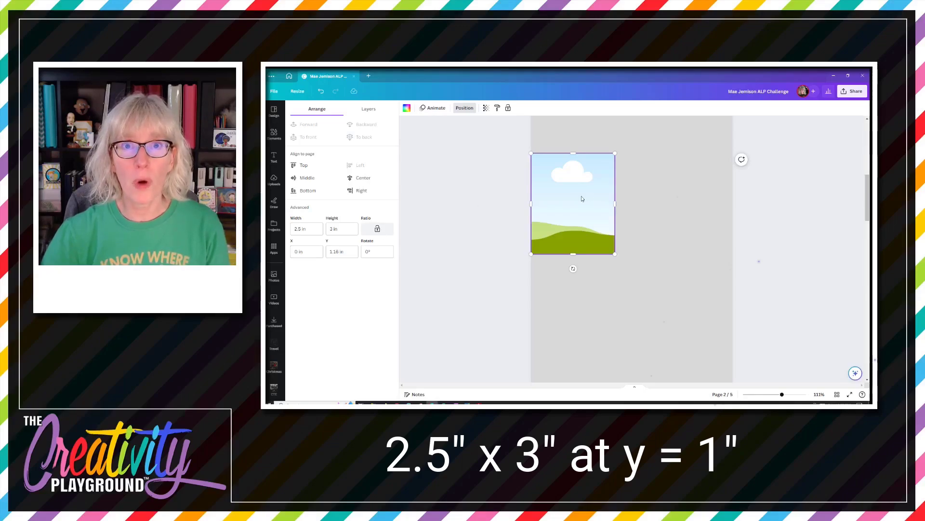
left_click(348, 251)
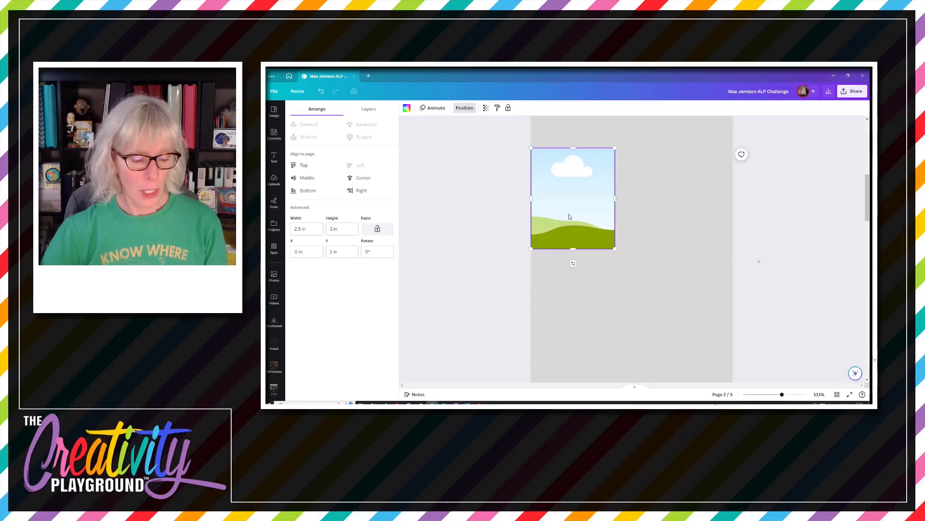
Duplicate the grid, place the copy flush beside the original at X 2.5 in, Y 1 in, and set its width to 3.5 in
key("ctrl+d")
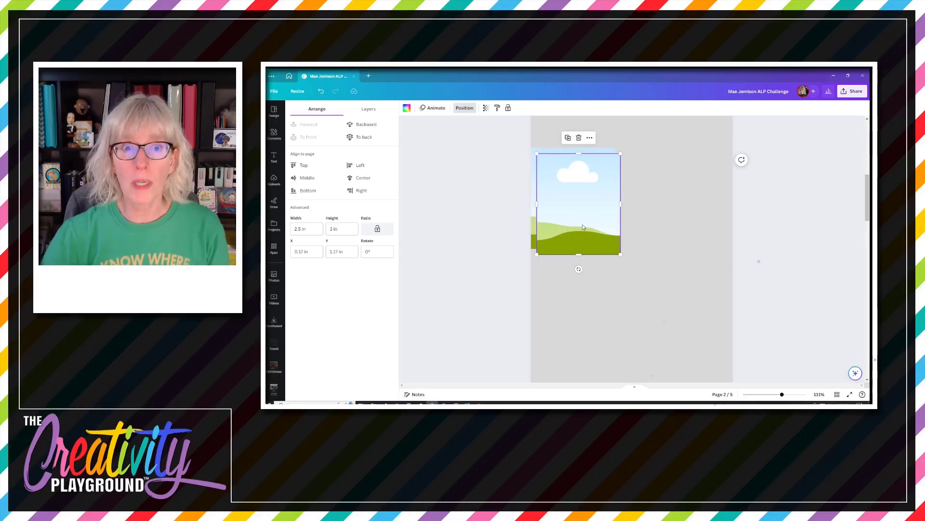
left_click_drag(583, 227, 660, 216)
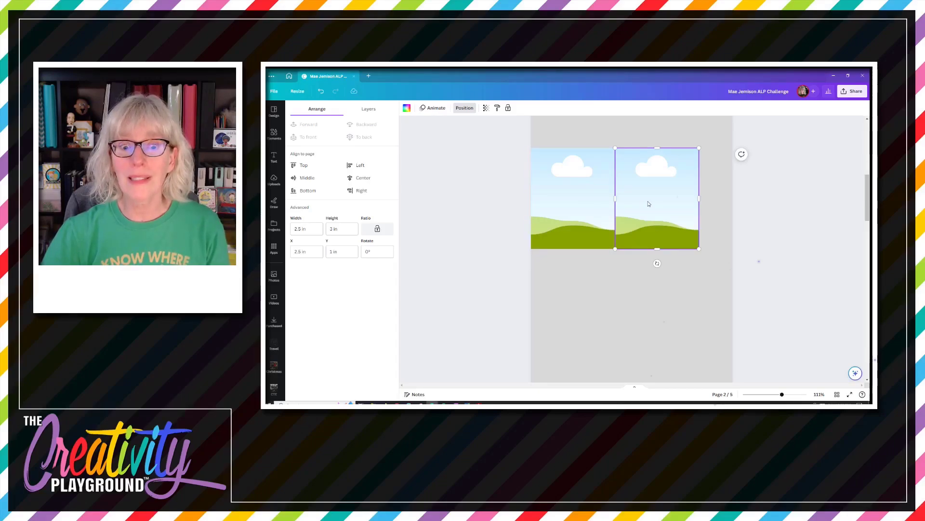
left_click(297, 229)
type("3.5")
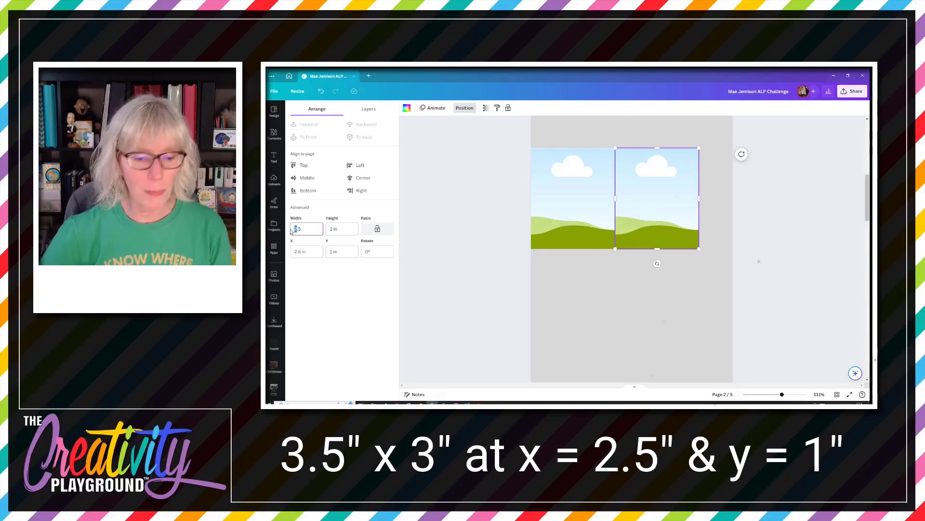
key("Return")
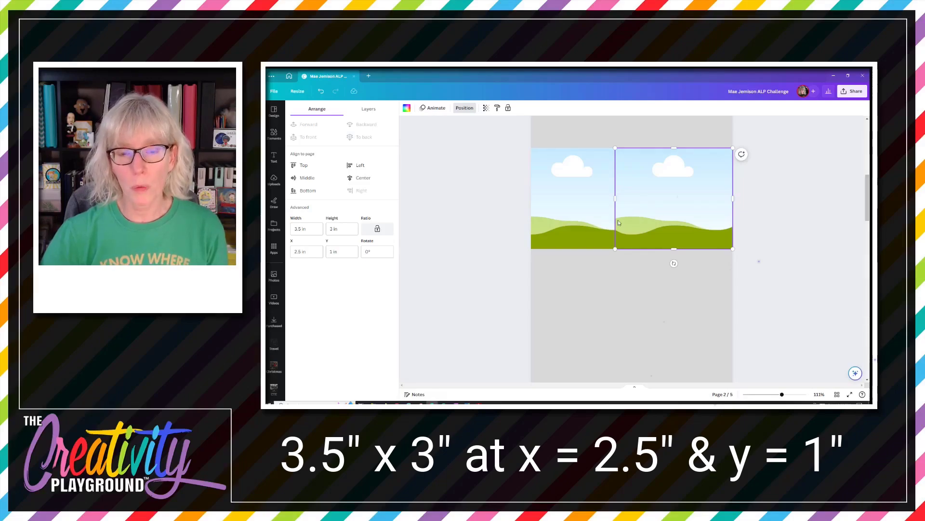
left_click(638, 207)
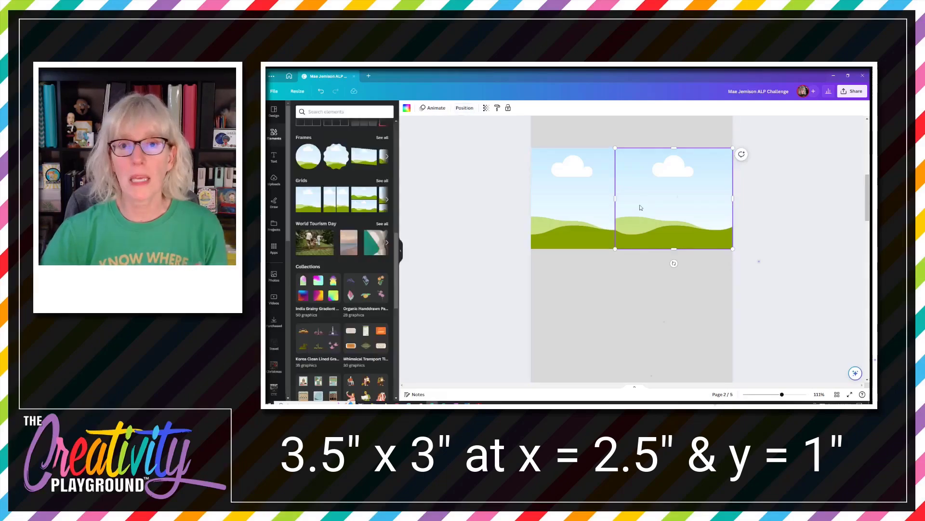
left_click(464, 108)
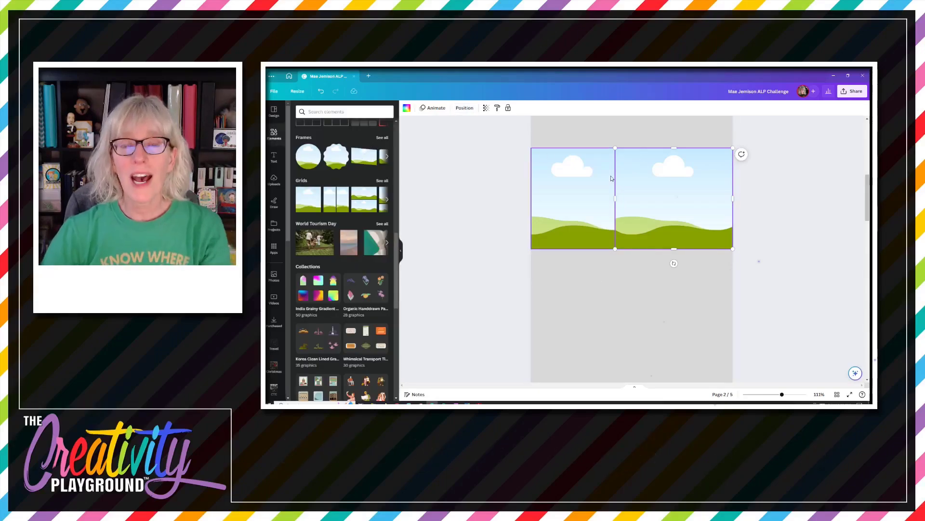
Add a circle frame to the page, overlapping the lower edge of the two grids
left_click(588, 284)
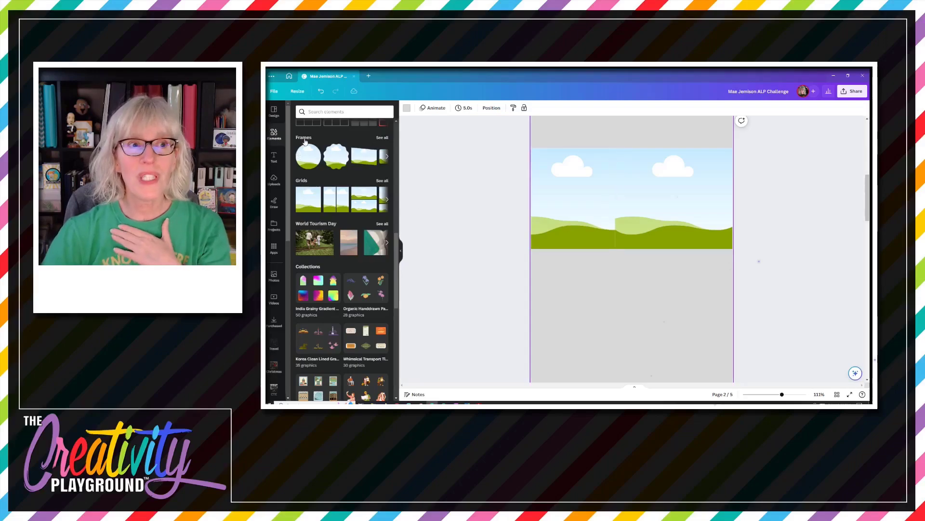
left_click(382, 138)
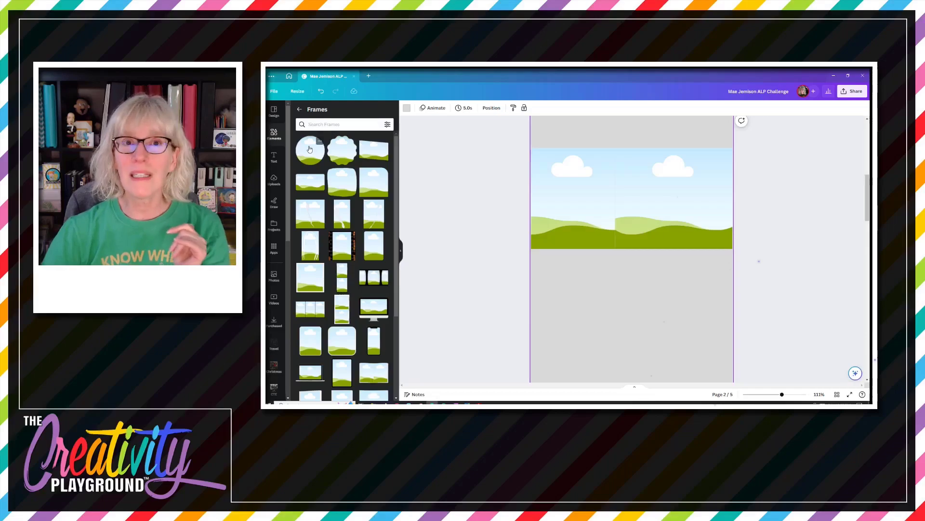
left_click_drag(310, 149, 610, 295)
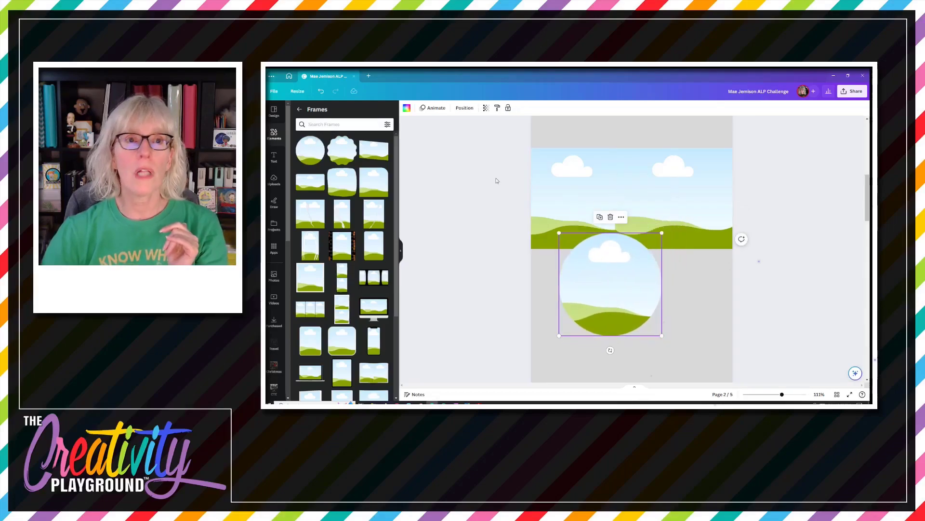
Set the circle frame's width and height to 2.5 in
left_click(465, 108)
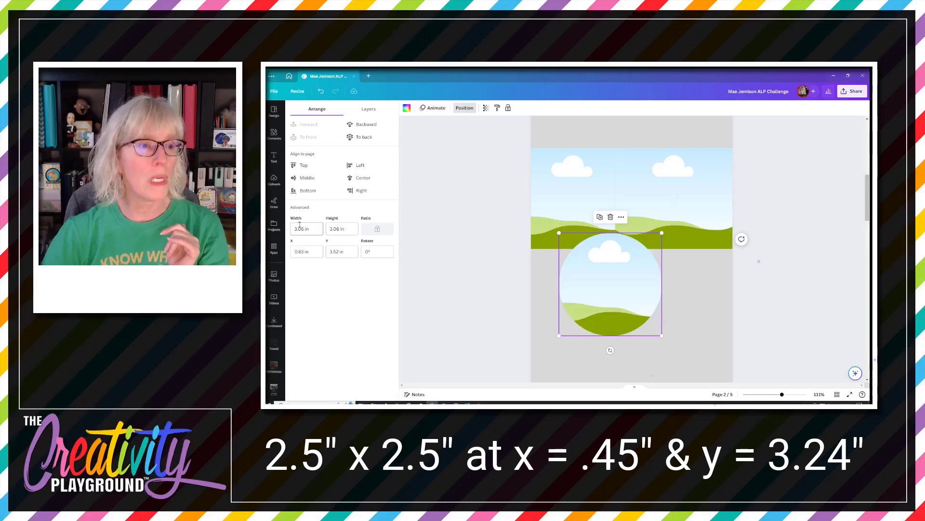
left_click(315, 230)
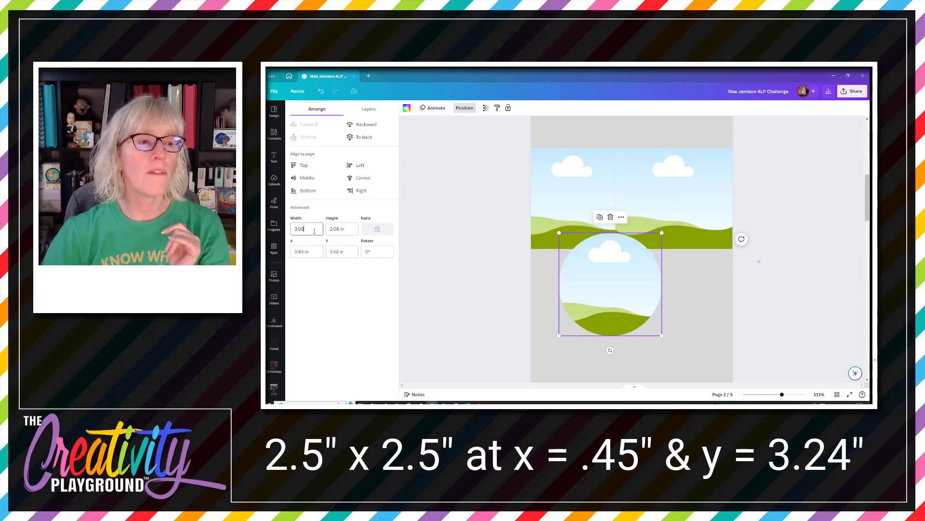
type("2.5")
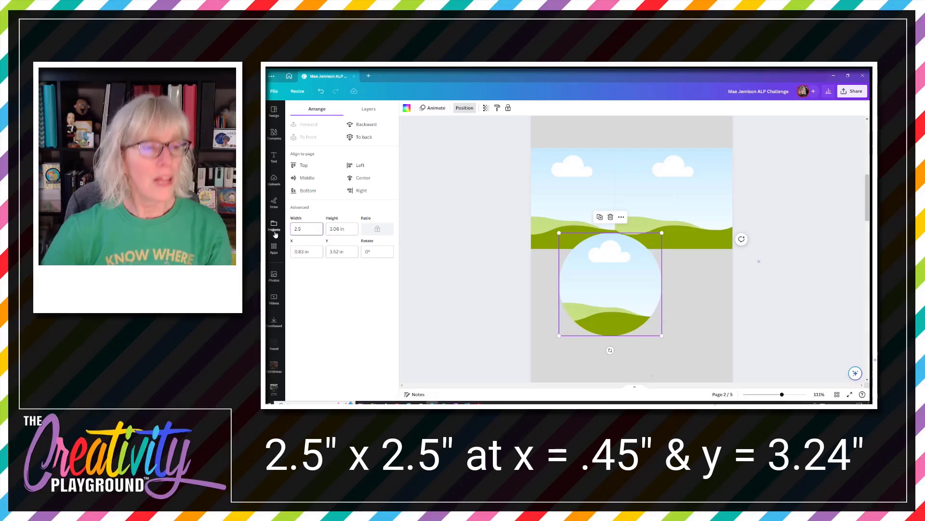
key("Tab")
type("2.5")
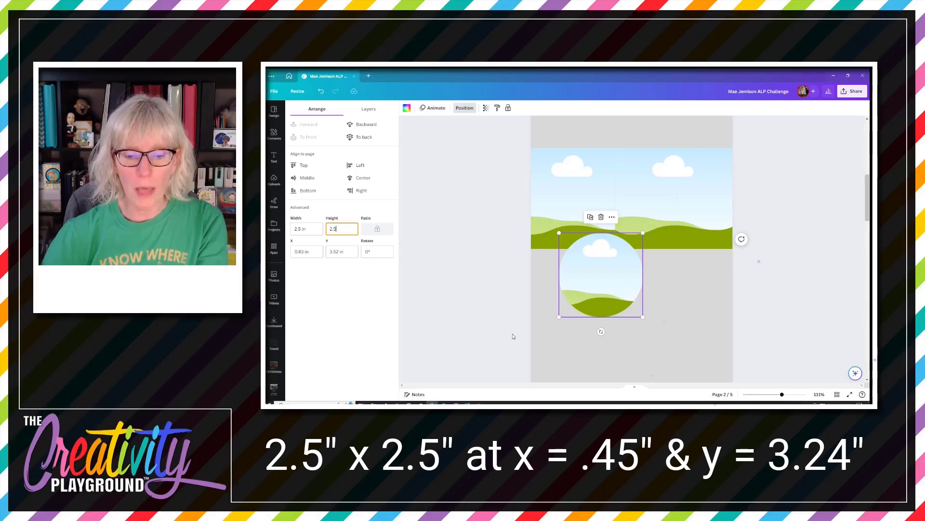
Position the circle frame at X 0.45 in and Y 3.24 in
left_click(298, 252)
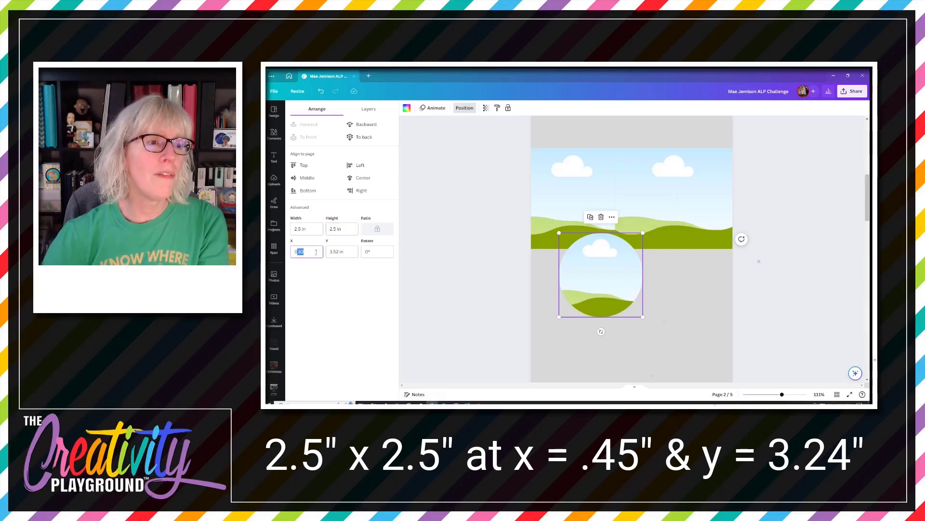
type("0.45")
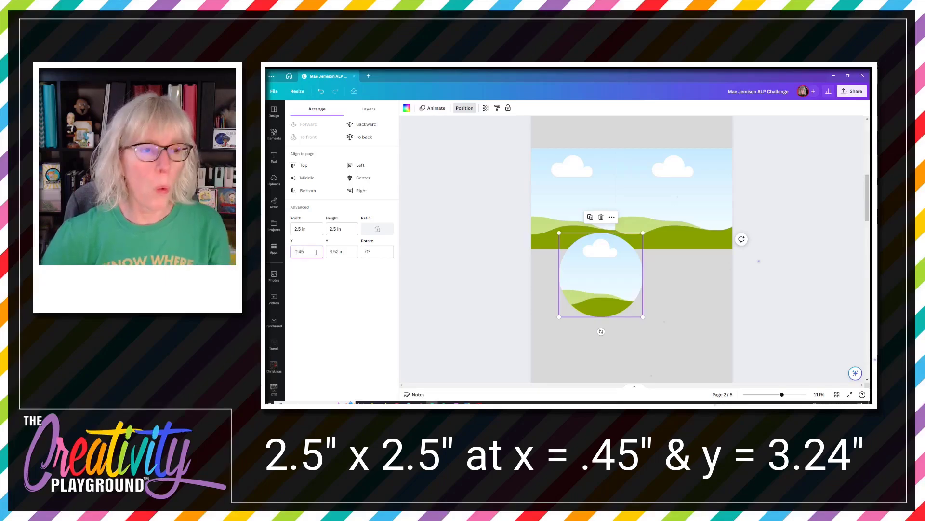
key("Tab")
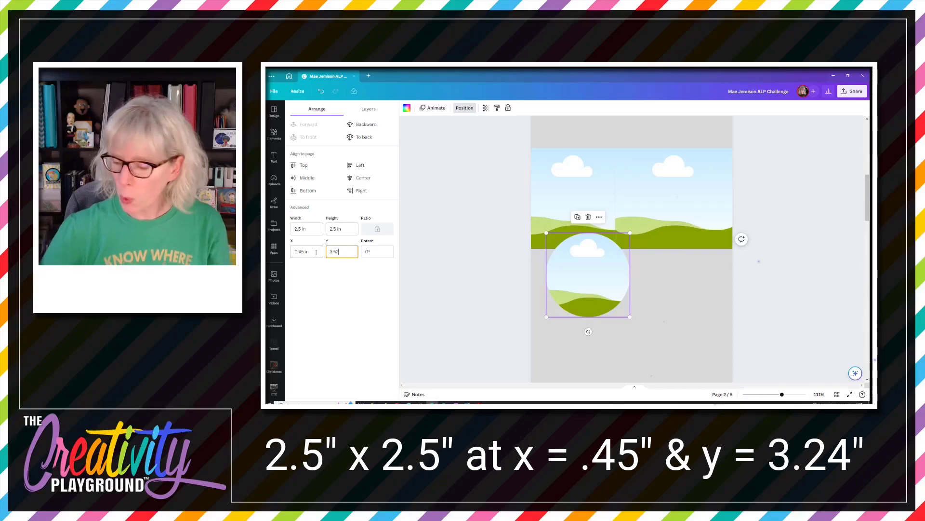
type("3.24")
key("Return")
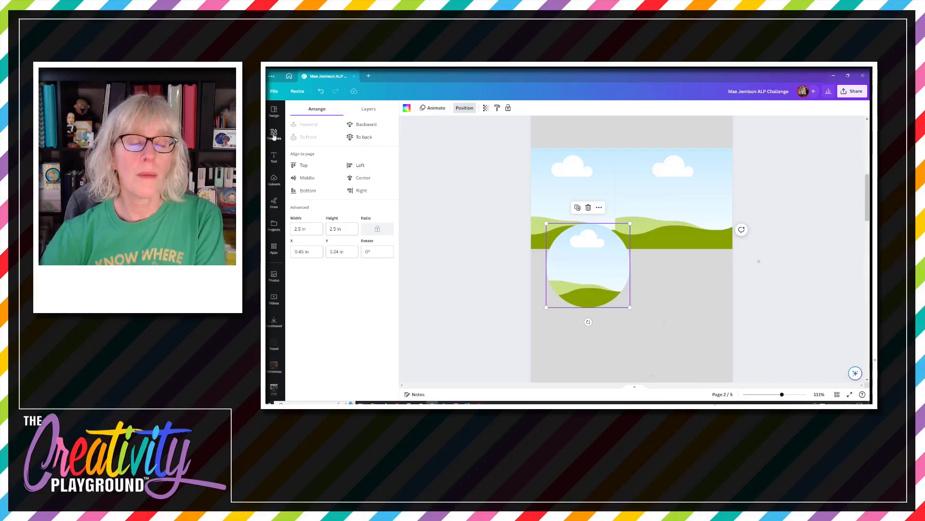
Add a square shape to the page and change its fill color to white
left_click(273, 135)
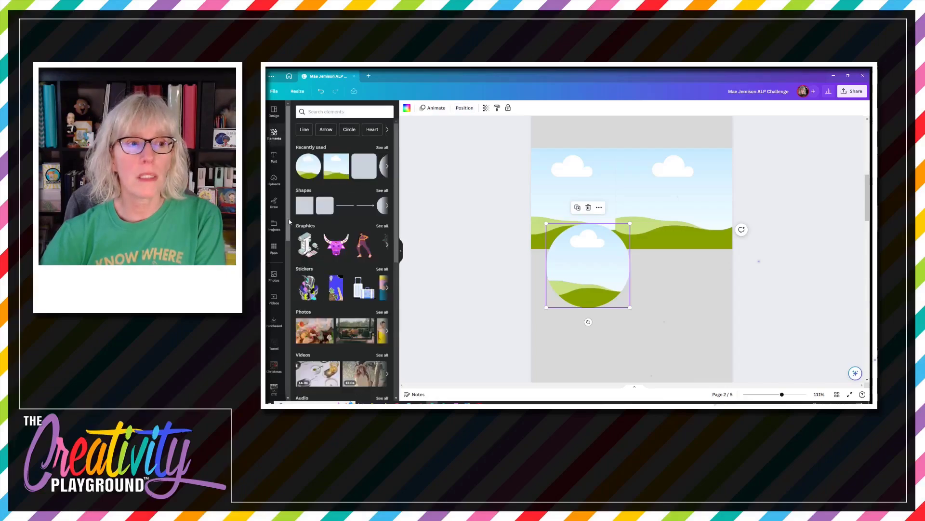
left_click(383, 191)
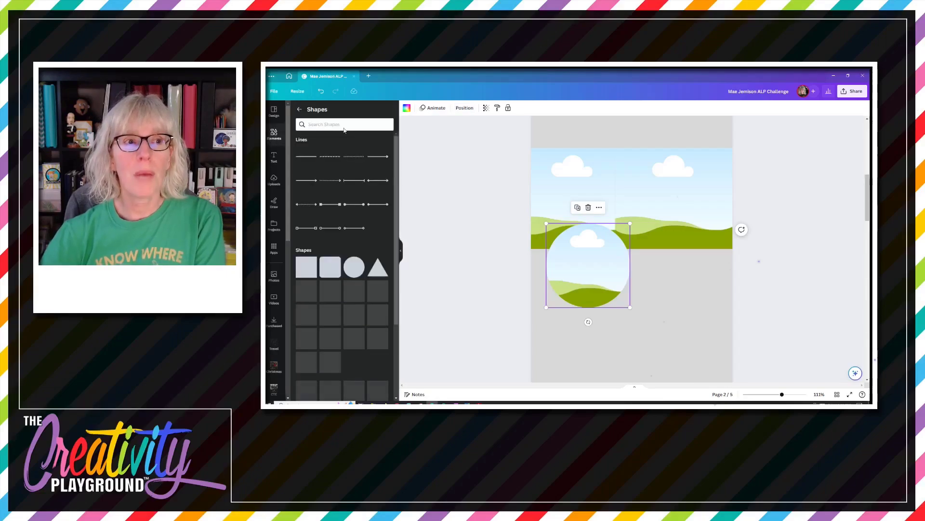
scroll(330, 228, "down", 2)
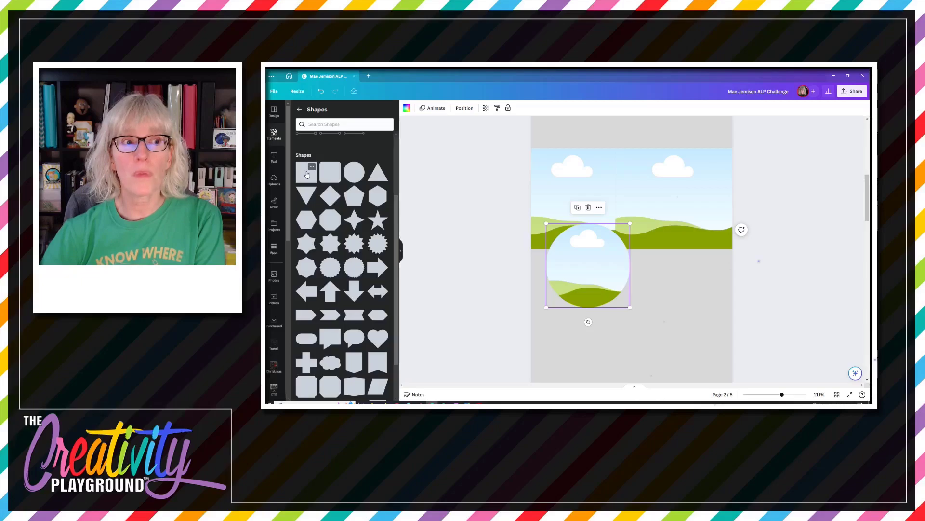
left_click(307, 175)
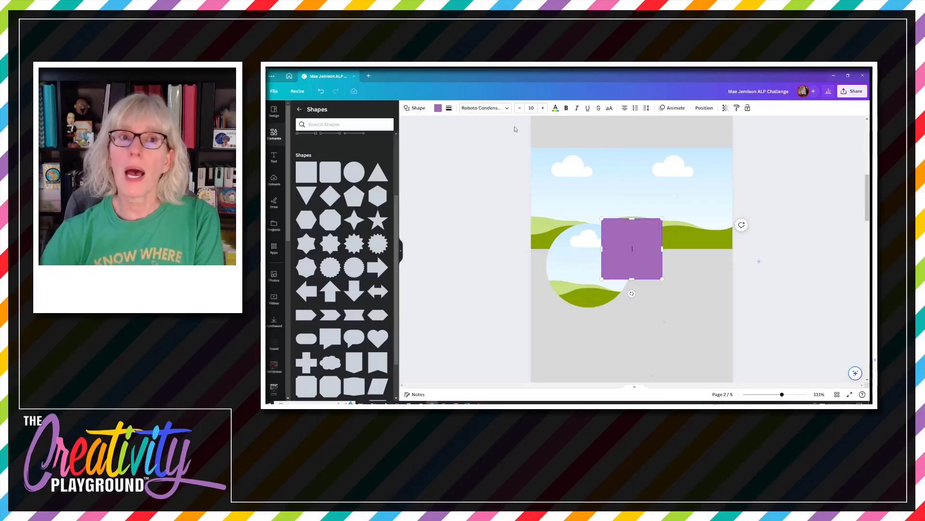
left_click(437, 108)
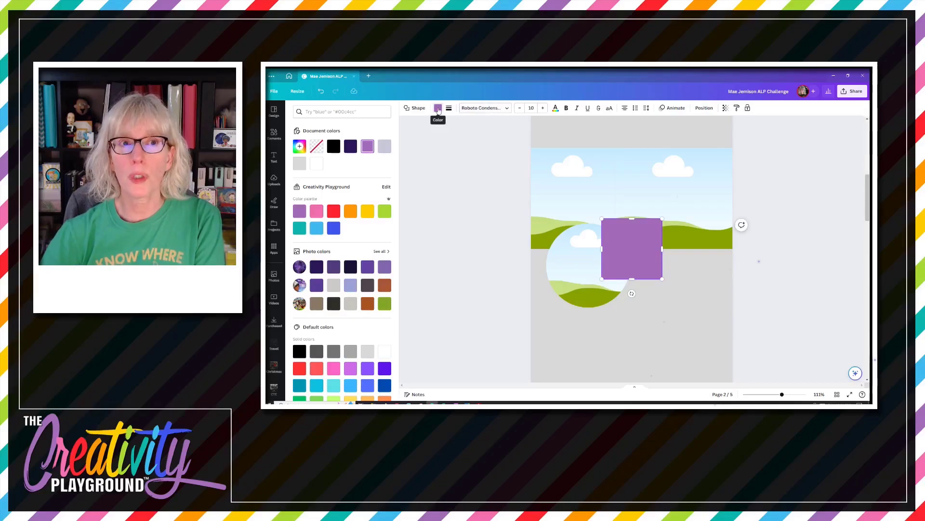
left_click(318, 163)
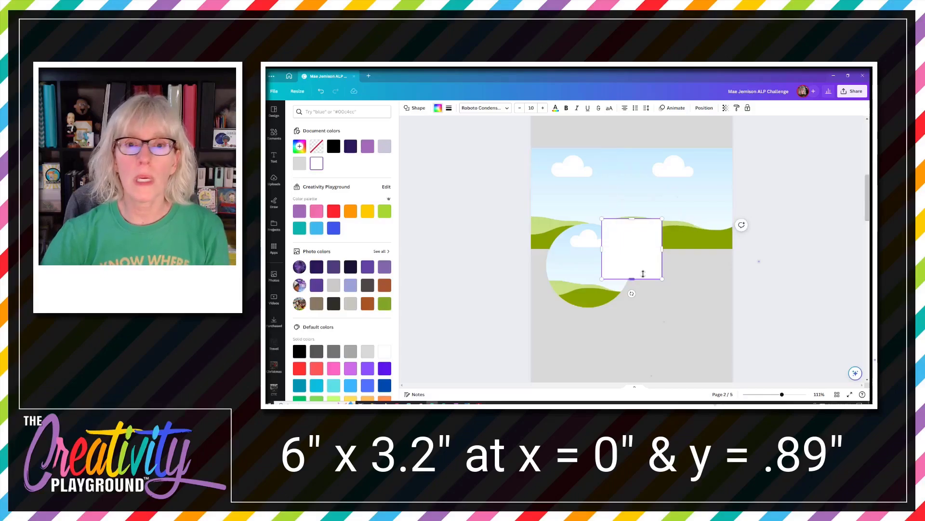
Set the white shape's width to 6 in and move it to span the page at X 0 in
left_click(704, 108)
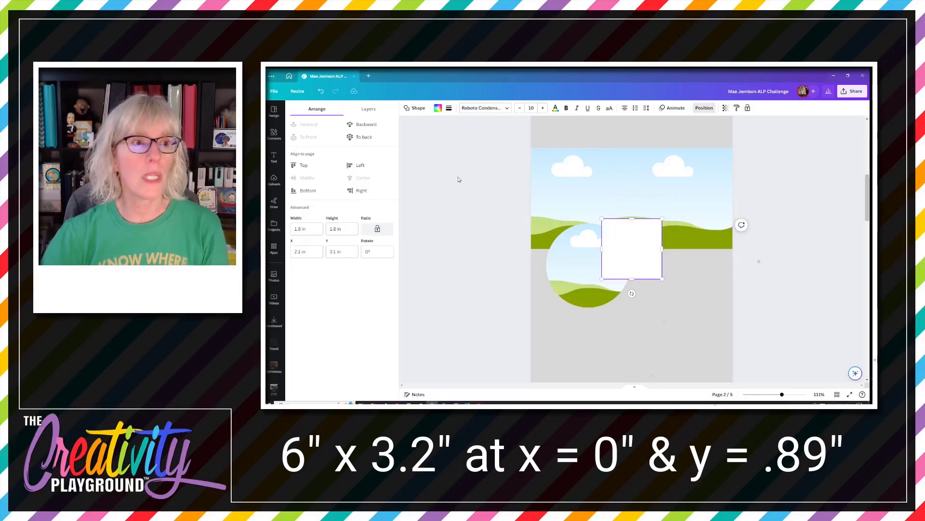
left_click_drag(663, 278, 693, 292)
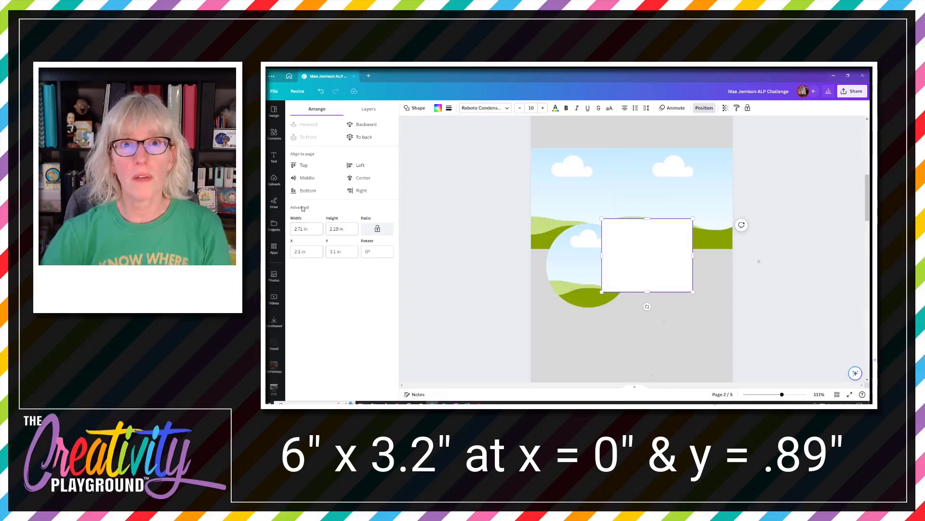
left_click(303, 229)
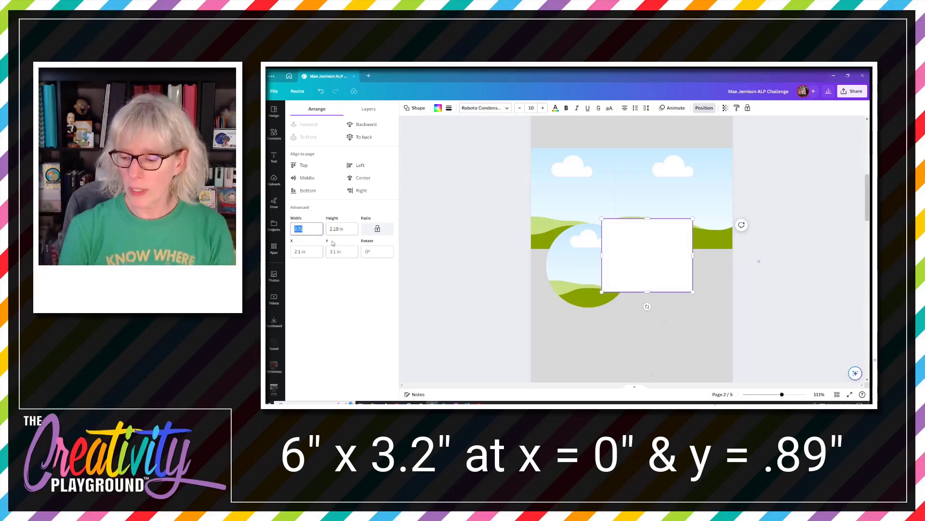
type("6")
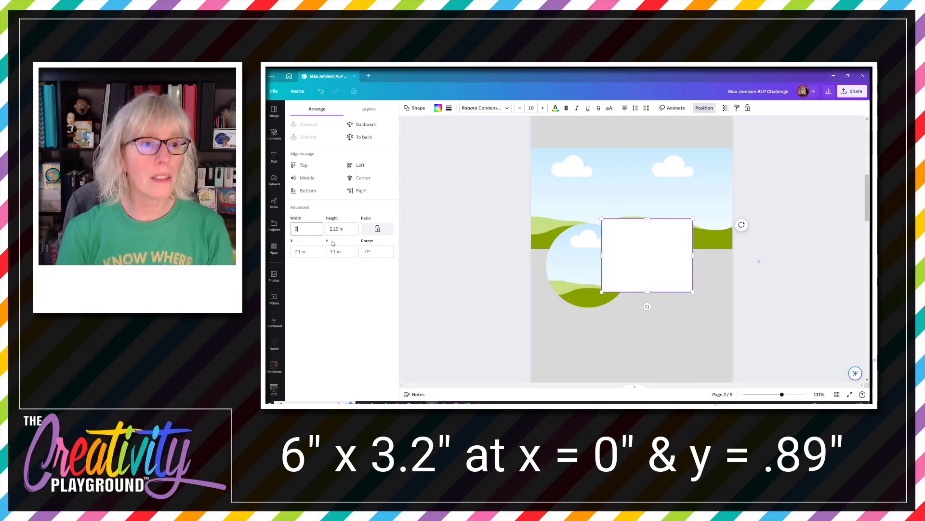
key("Tab")
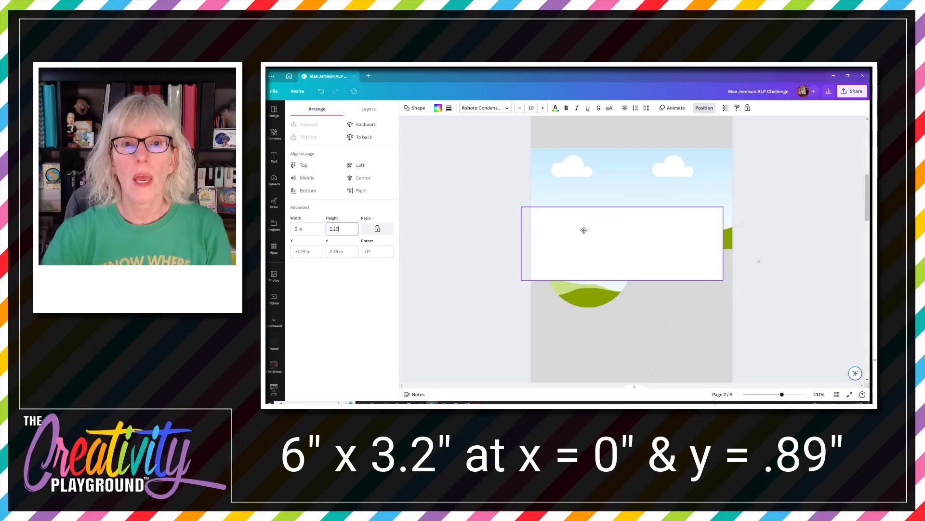
left_click_drag(584, 231, 594, 228)
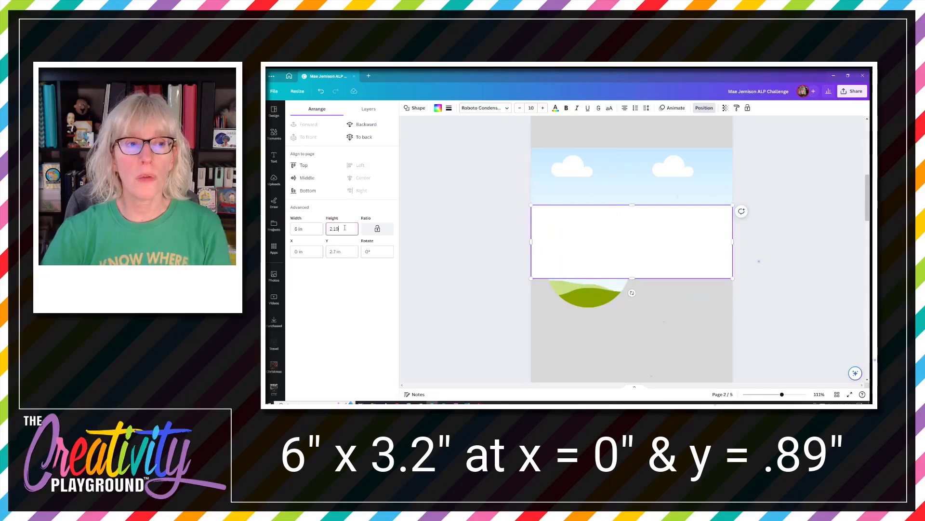
Set the white rectangle's height to 3.2 in and its Y position to 0.89 in
left_click_drag(344, 227, 325, 226)
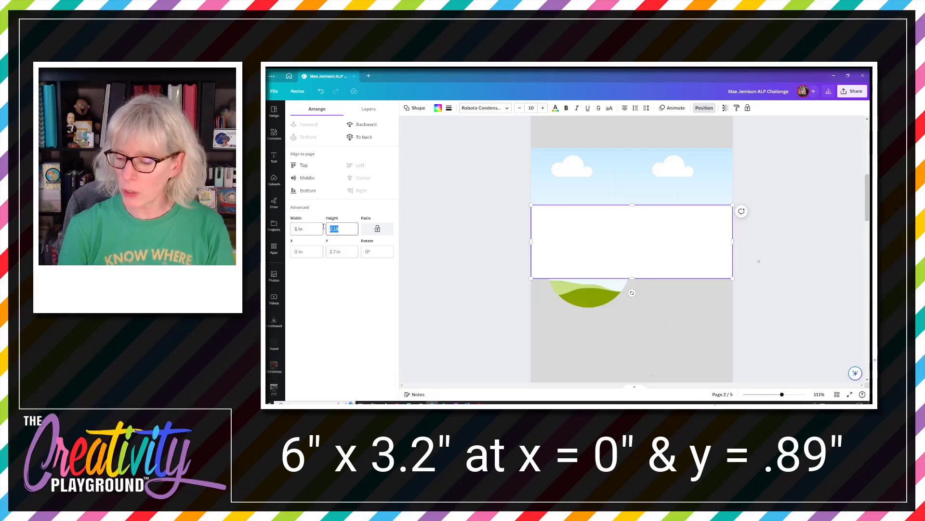
type("3")
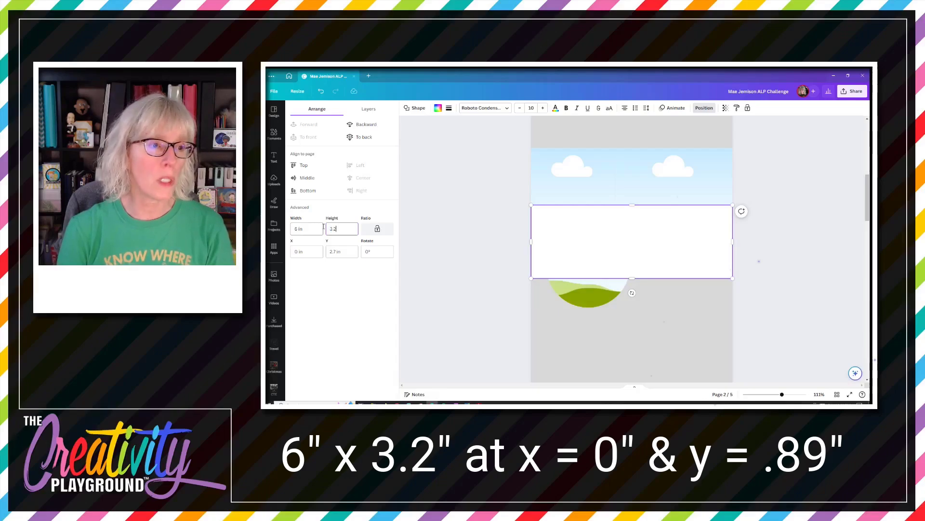
type(".2")
key("Return")
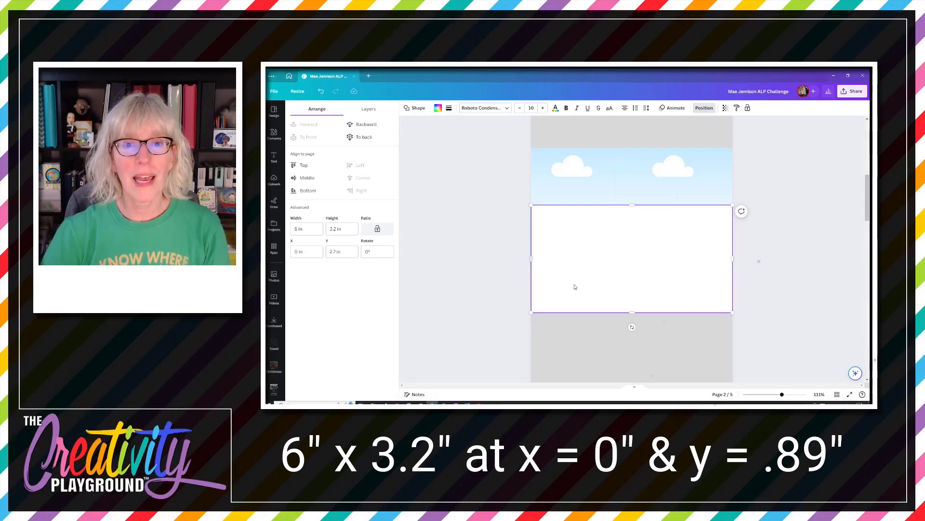
left_click(335, 250)
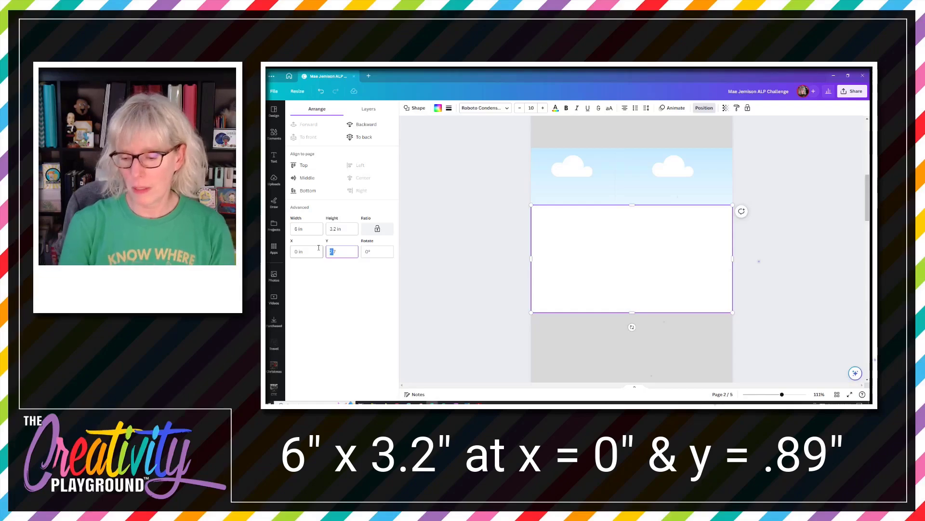
key("BackSpace")
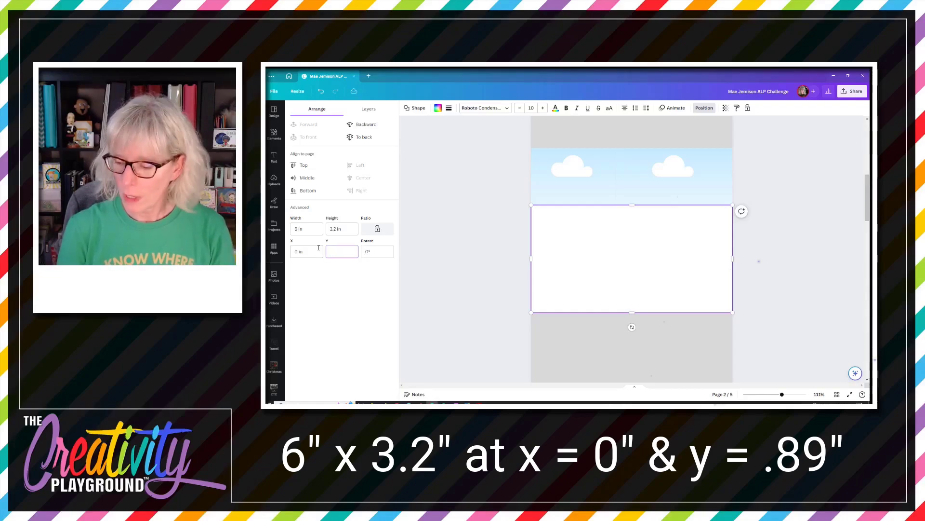
type(".89")
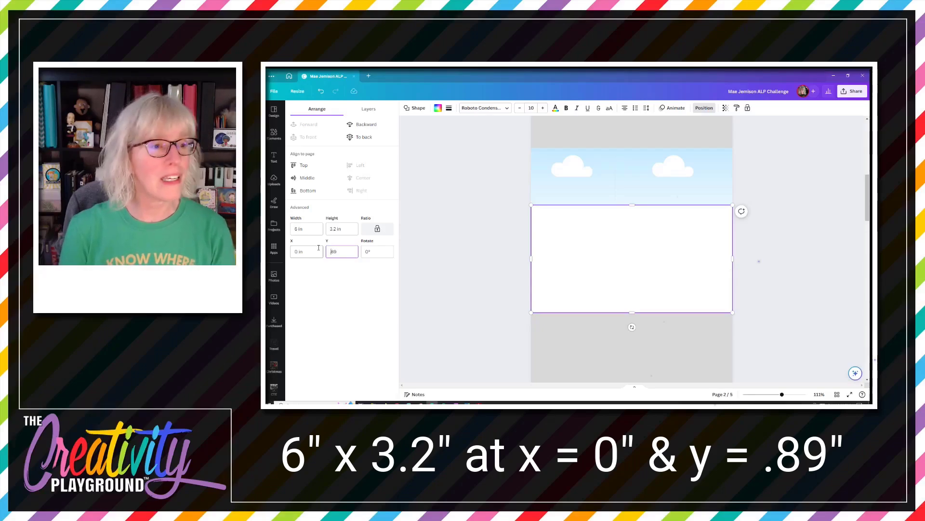
key("Return")
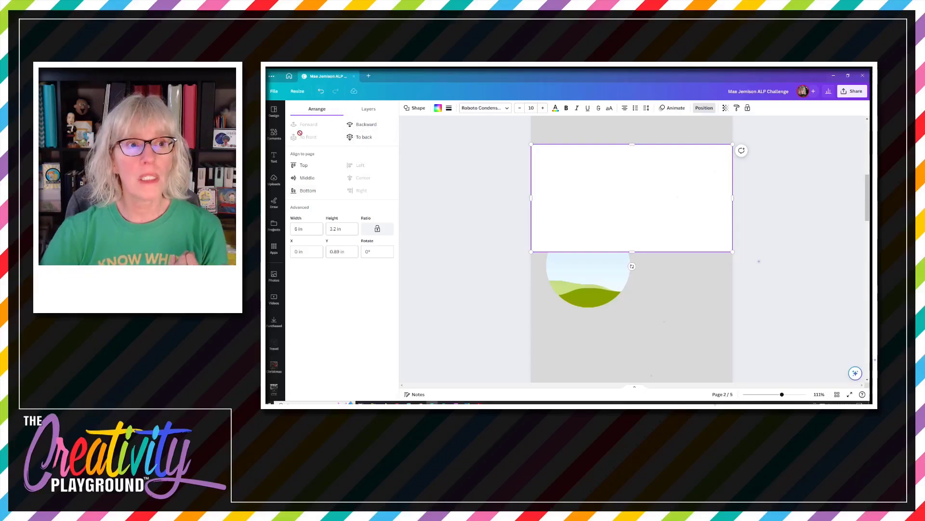
Send the white rectangle to the back, behind the two photo grids and the circle frame, and deselect it
left_click(367, 138)
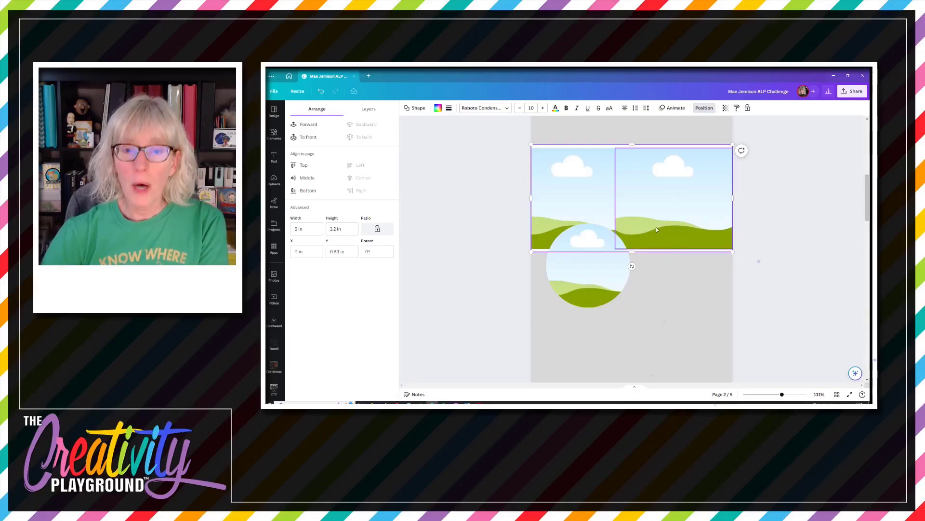
left_click(764, 289)
left_click(707, 306)
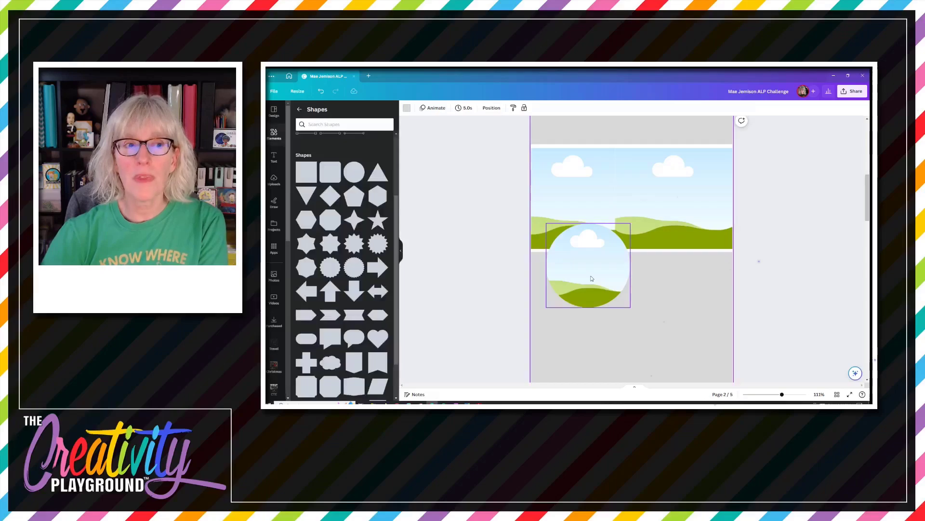
Add a circle shape to the page and open its fill color options
mouse_move(352, 169)
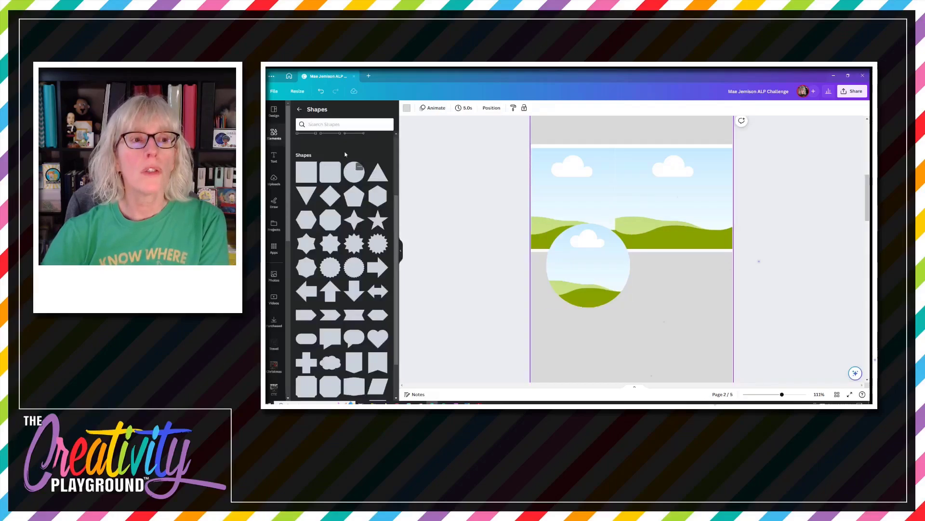
left_click(353, 177)
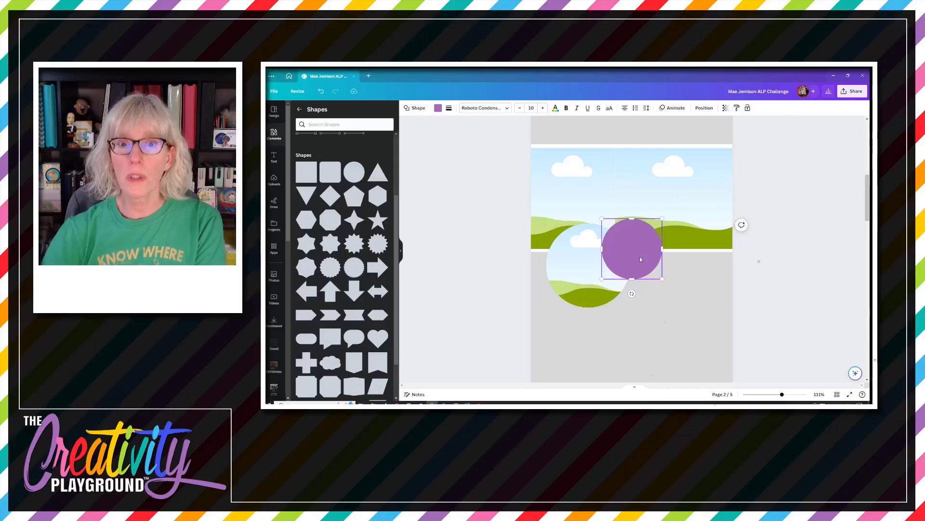
double_click(634, 255)
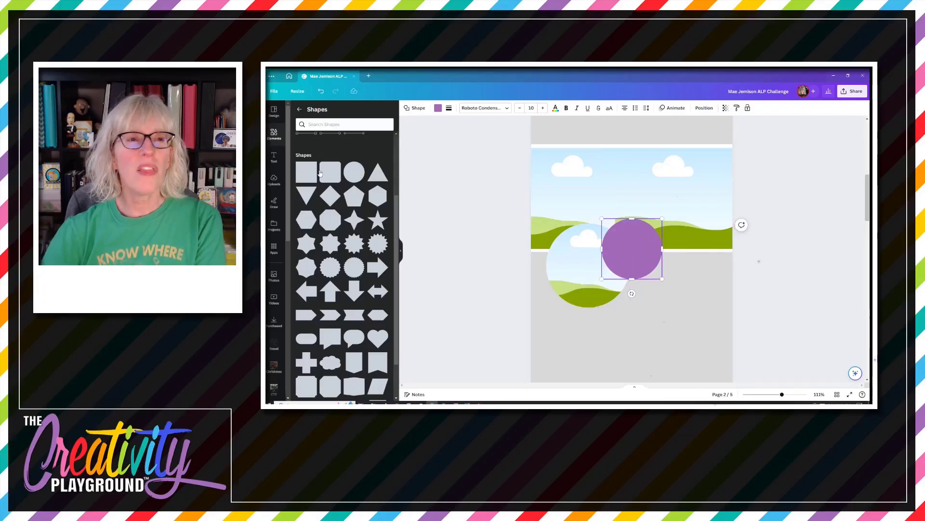
left_click(299, 108)
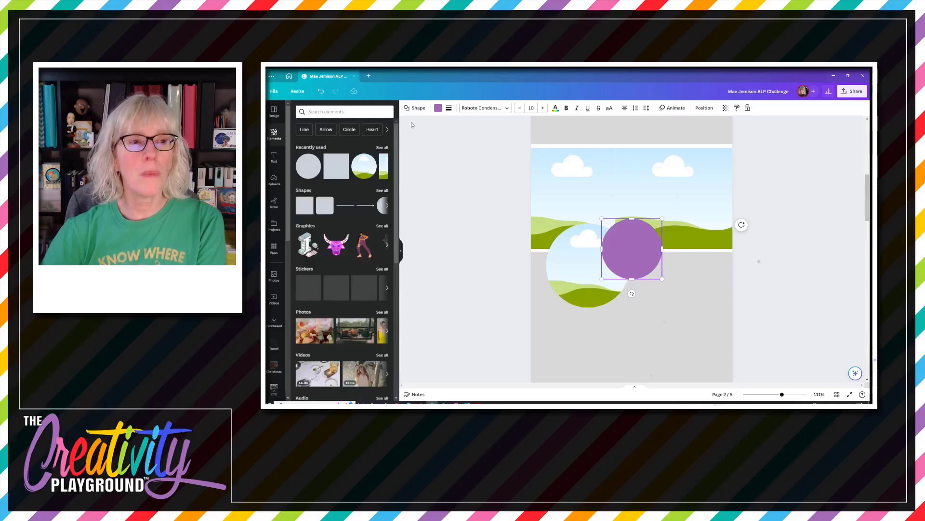
left_click(438, 108)
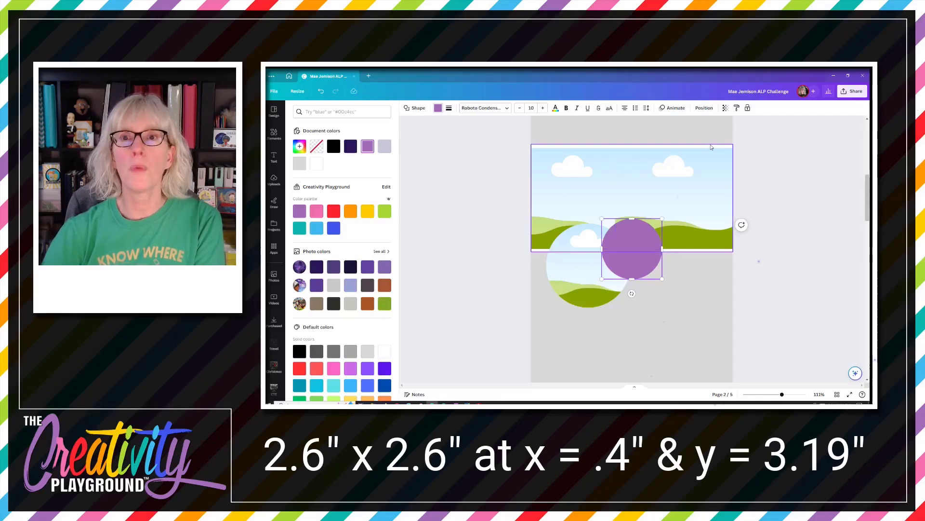
Set the purple circle's width and height to 2.6 in
left_click(704, 108)
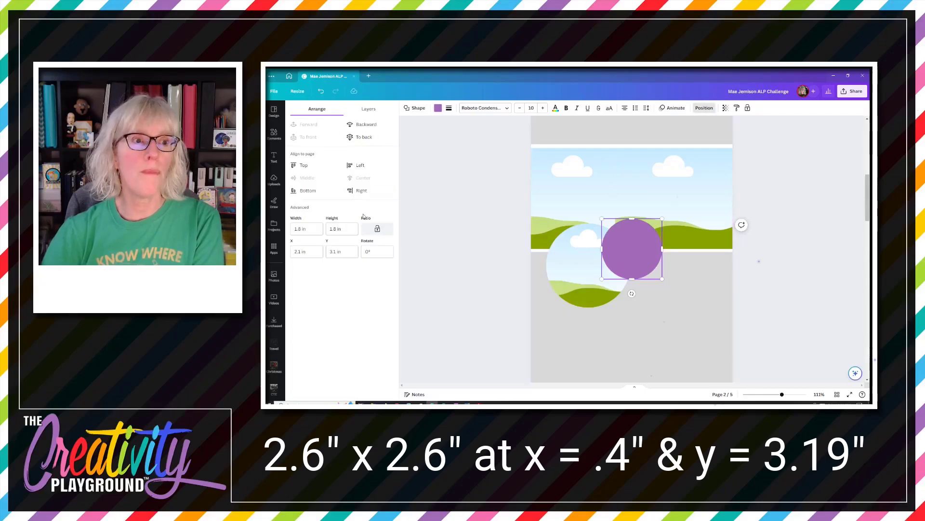
left_click(304, 229)
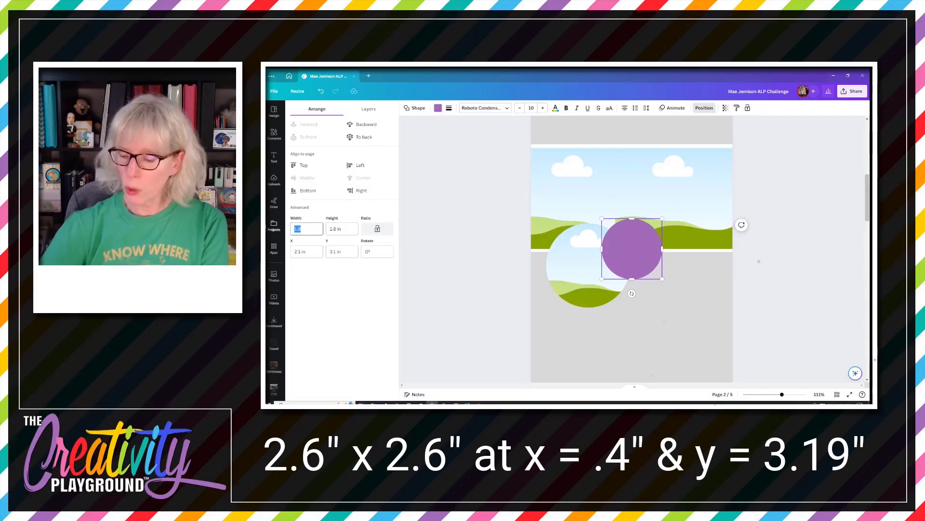
type("2.6")
key("Return")
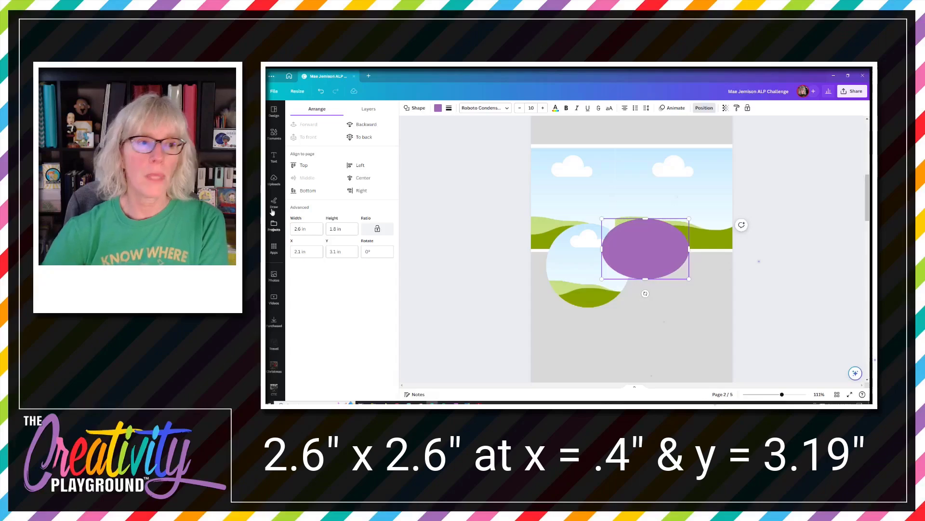
left_click(337, 228)
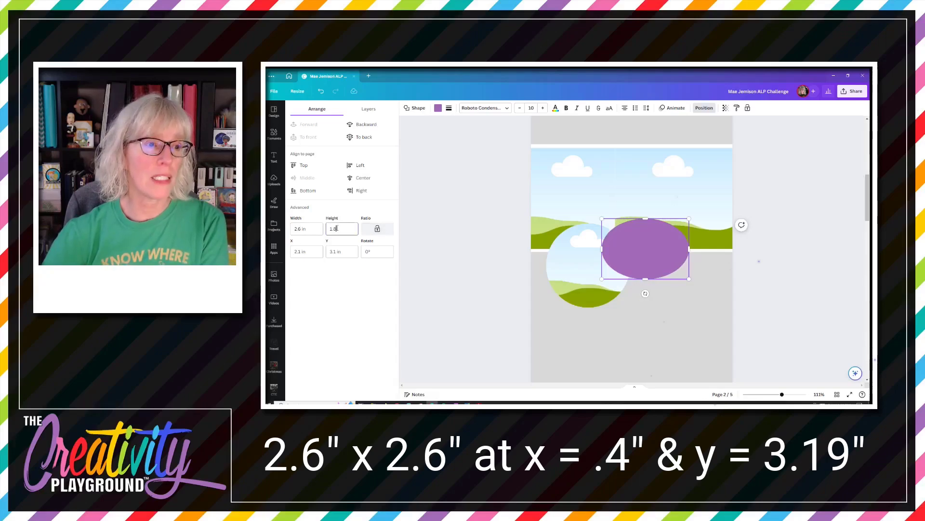
type("2.6")
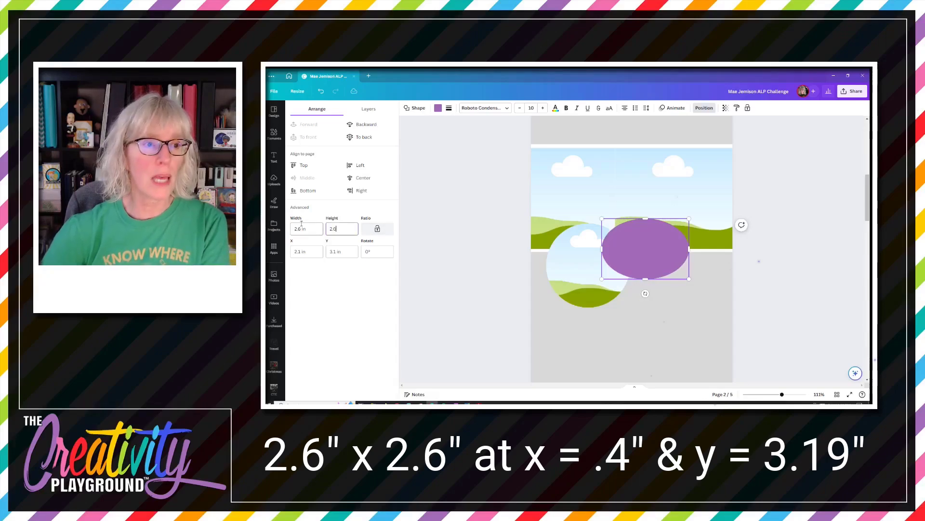
key("Return")
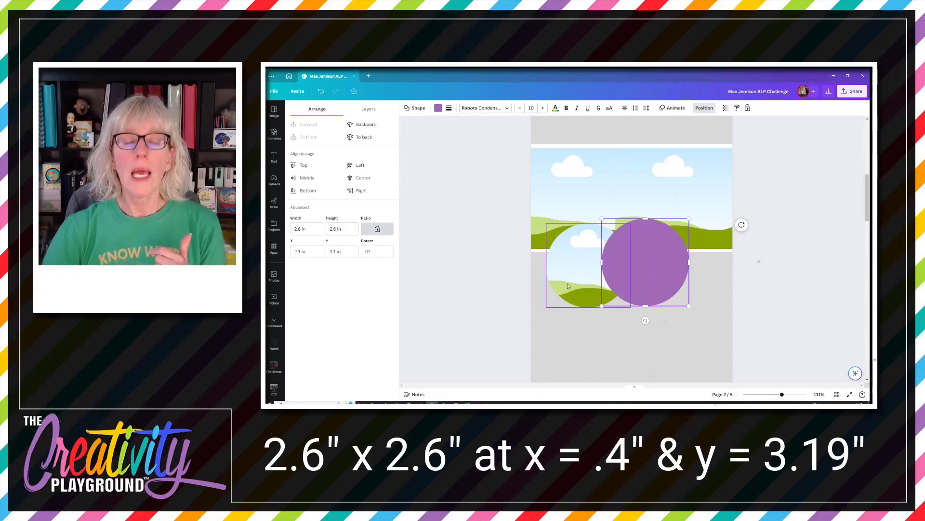
Move the purple circle over the round photo frame at X 0.35 in, Y 3.19 in, and send it backward one layer
left_click_drag(646, 279, 587, 282)
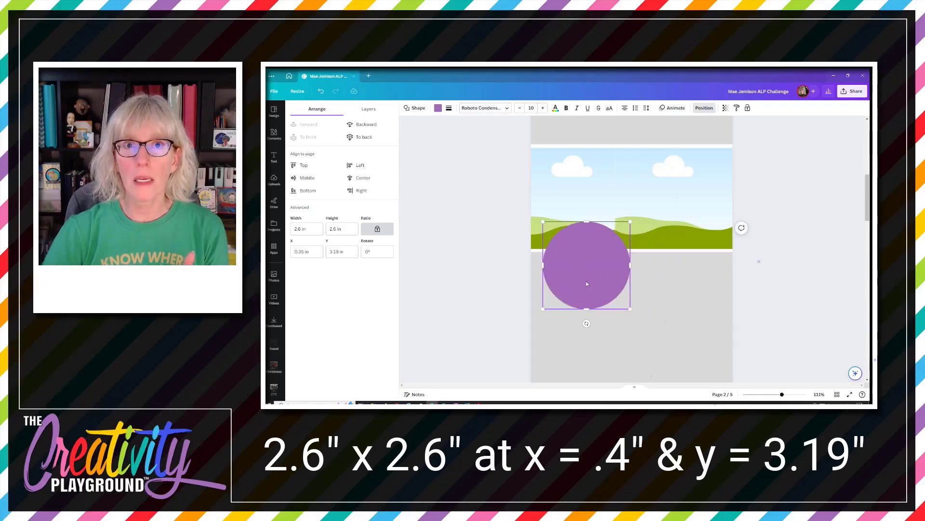
left_click(365, 124)
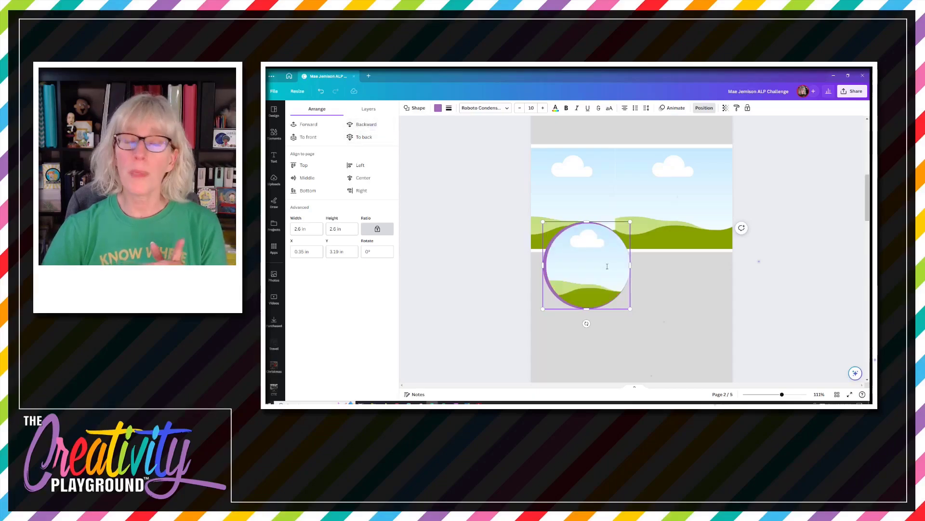
left_click(488, 272)
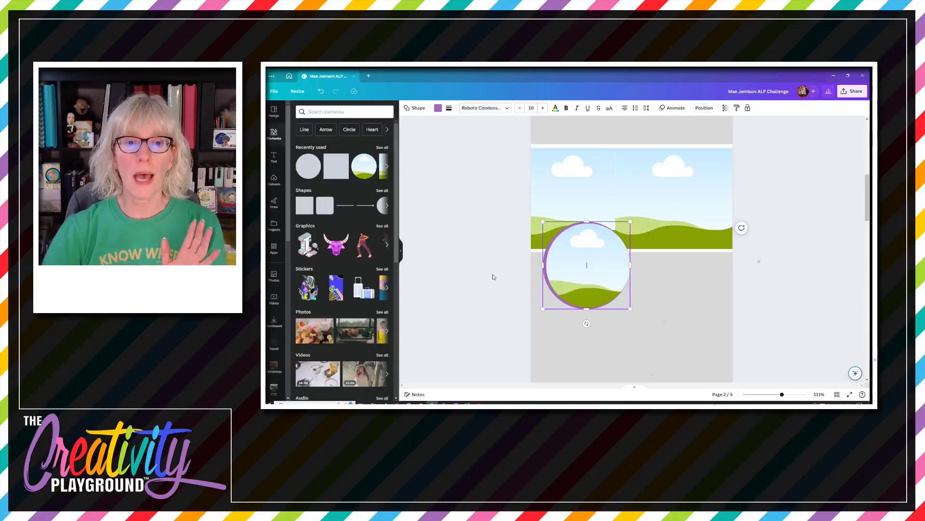
Select the round photo frame together with the purple circle, align their centers horizontally, and deselect them
left_click(564, 275, "shift")
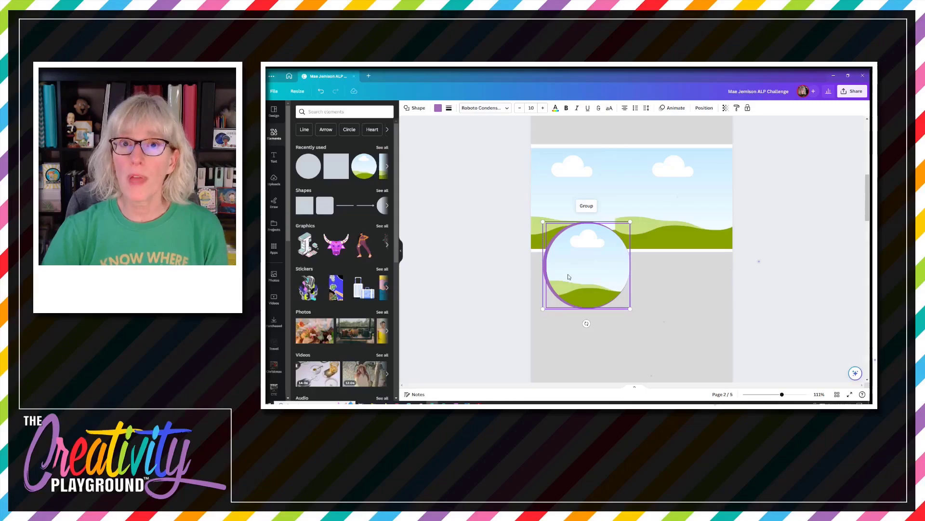
left_click(705, 109)
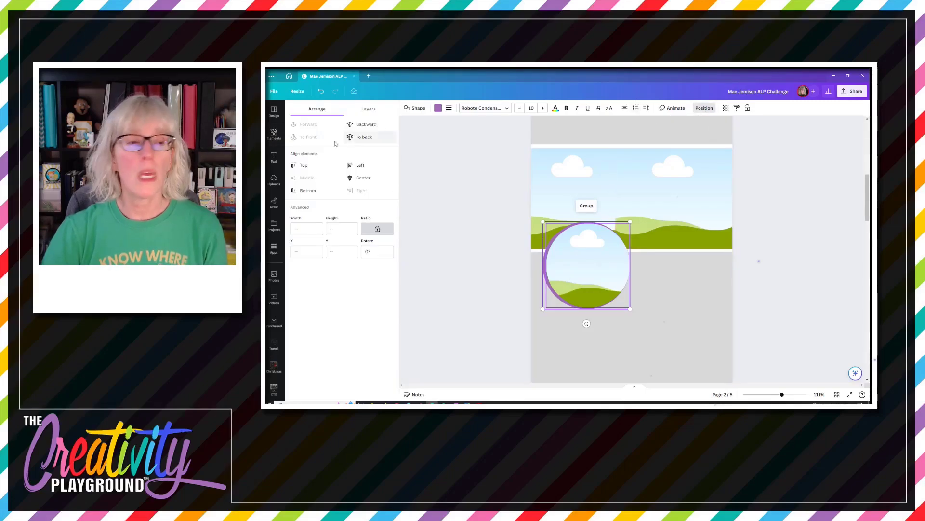
left_click(365, 179)
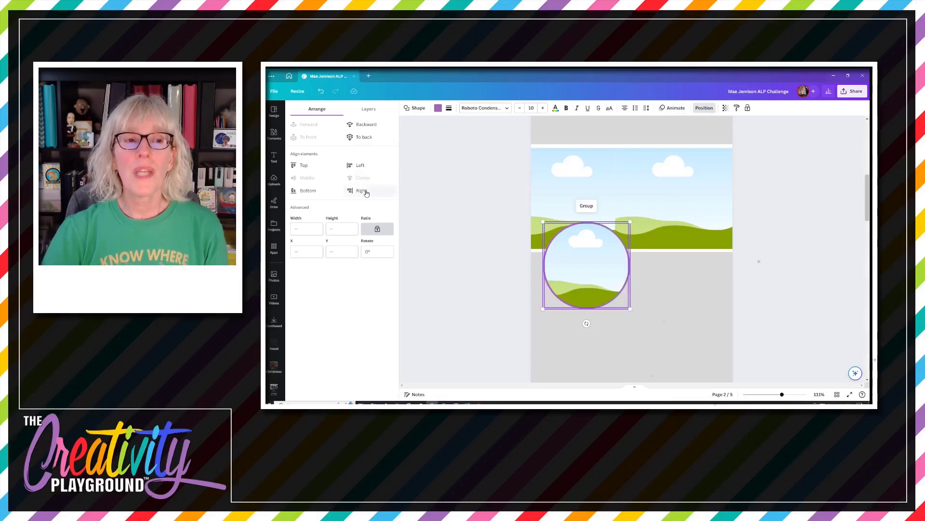
left_click(716, 318)
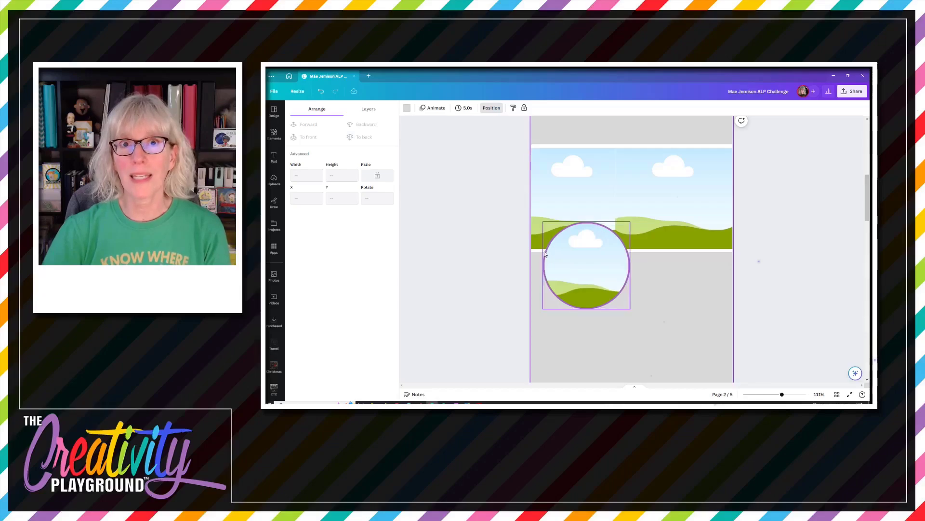
Group the purple circle with the round photo frame and move the group to X 0.6 in, Y 3.02 in
left_click_drag(640, 270, 582, 275)
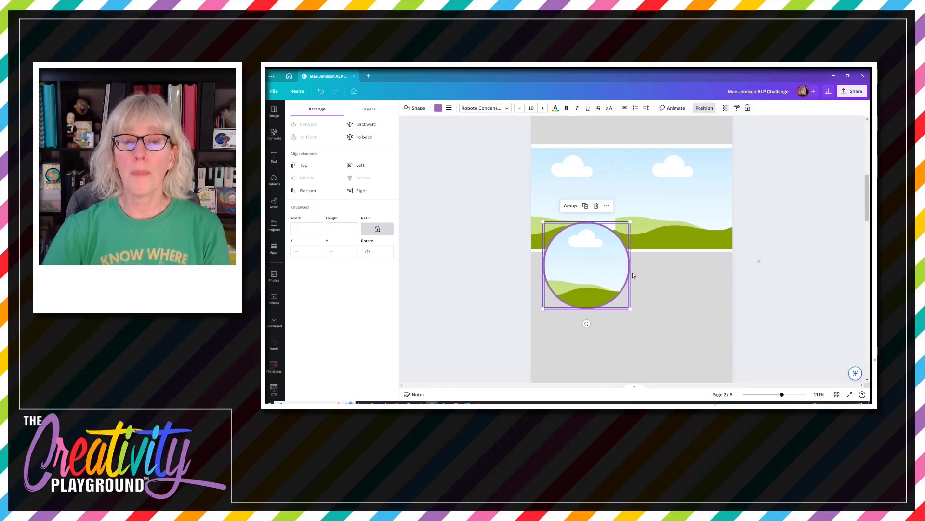
left_click(650, 267)
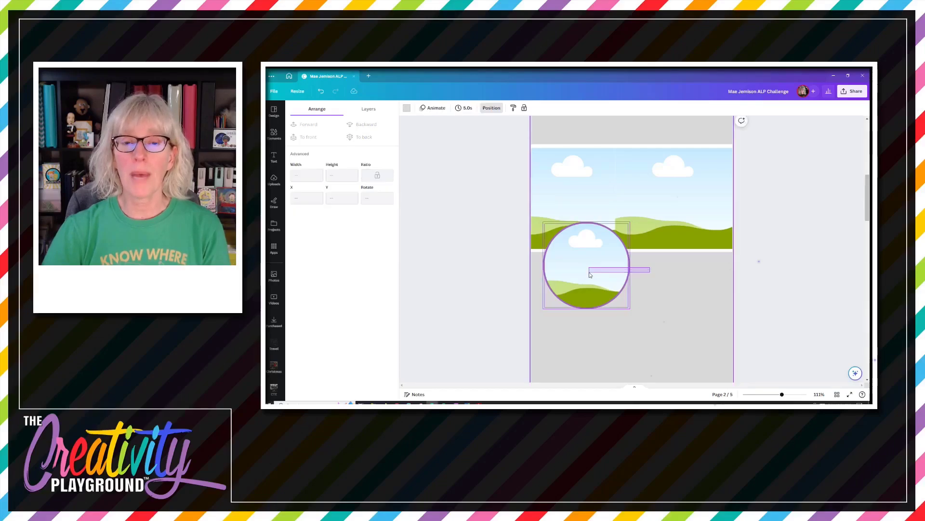
left_click_drag(589, 273, 588, 272)
left_click(571, 206)
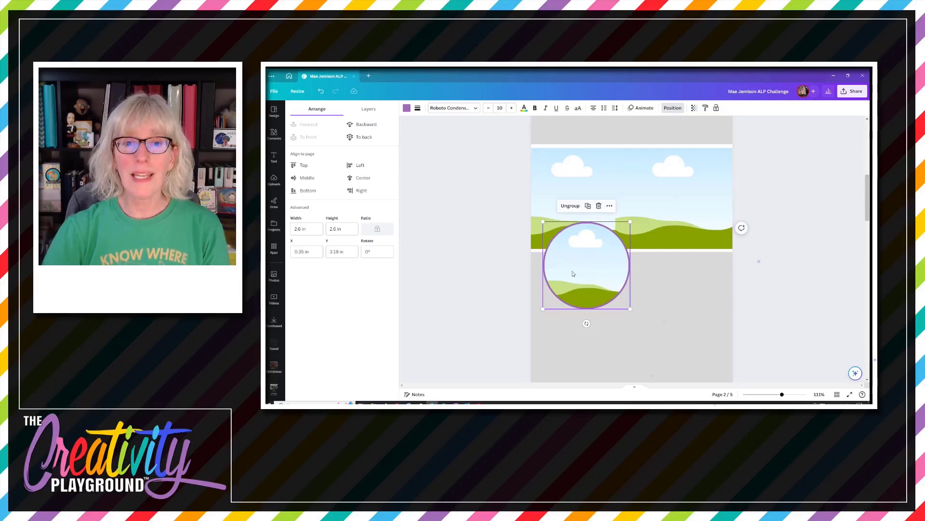
left_click_drag(573, 273, 596, 267)
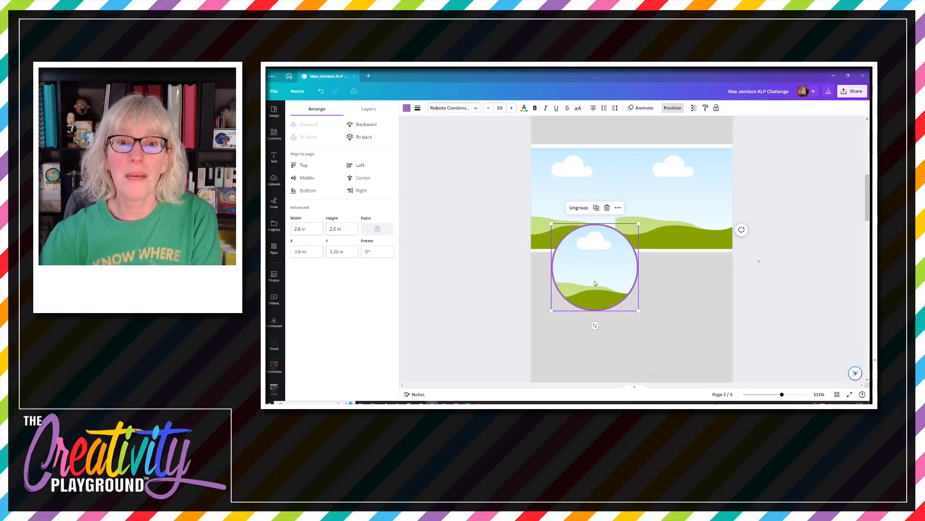
left_click_drag(595, 283, 595, 276)
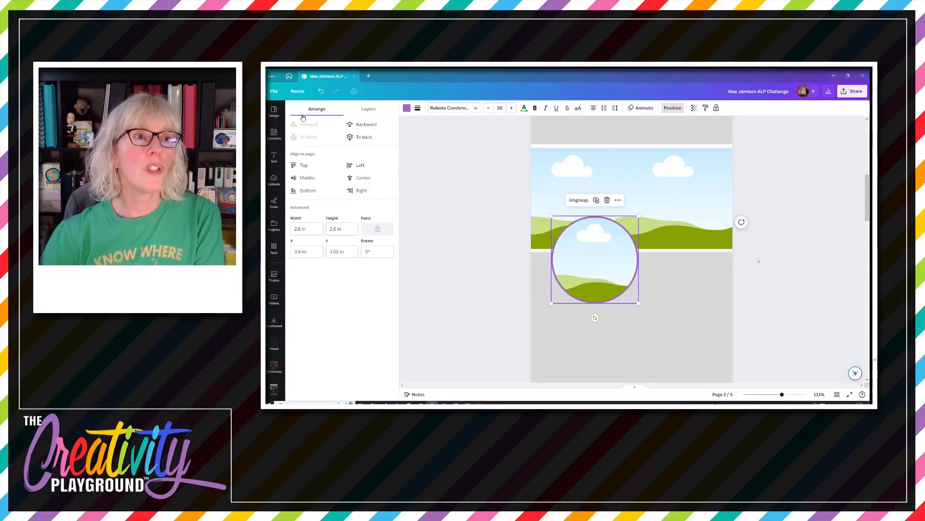
Add a rounded square shape and reshape it into a wide, thin purple bar overlapping the right side of the photo circle
left_click(273, 134)
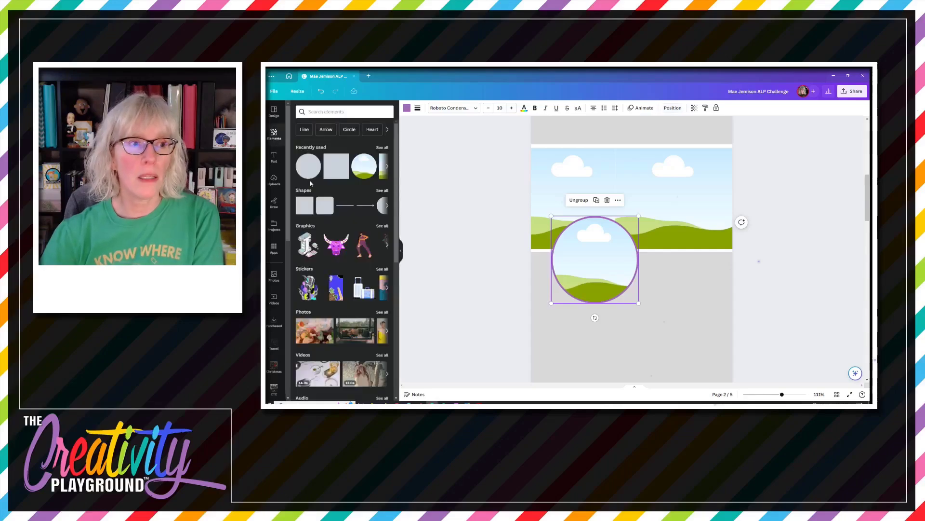
left_click(382, 191)
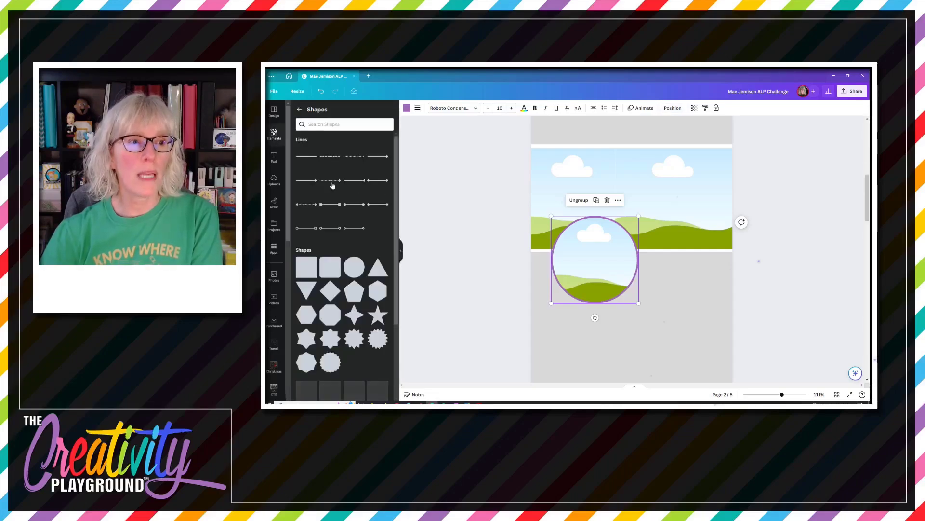
scroll(333, 185, "down", 3)
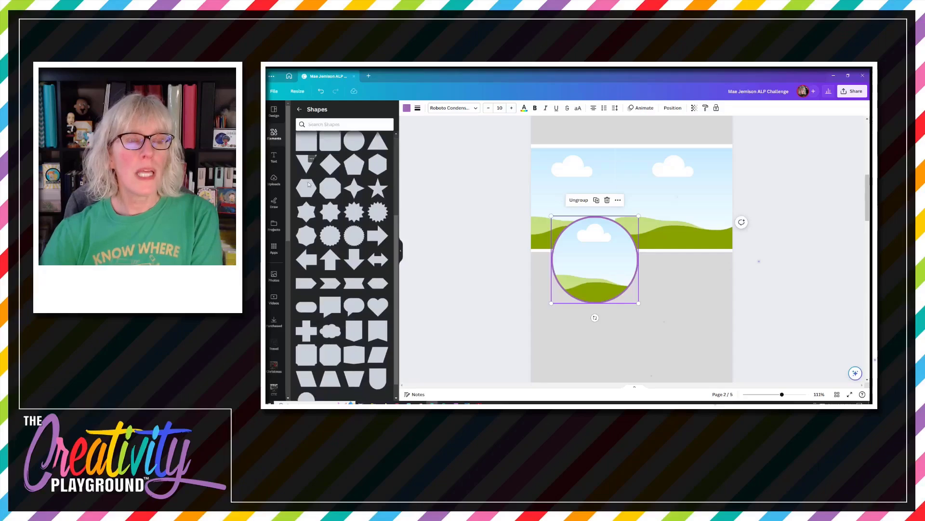
scroll(308, 184, "up", 2)
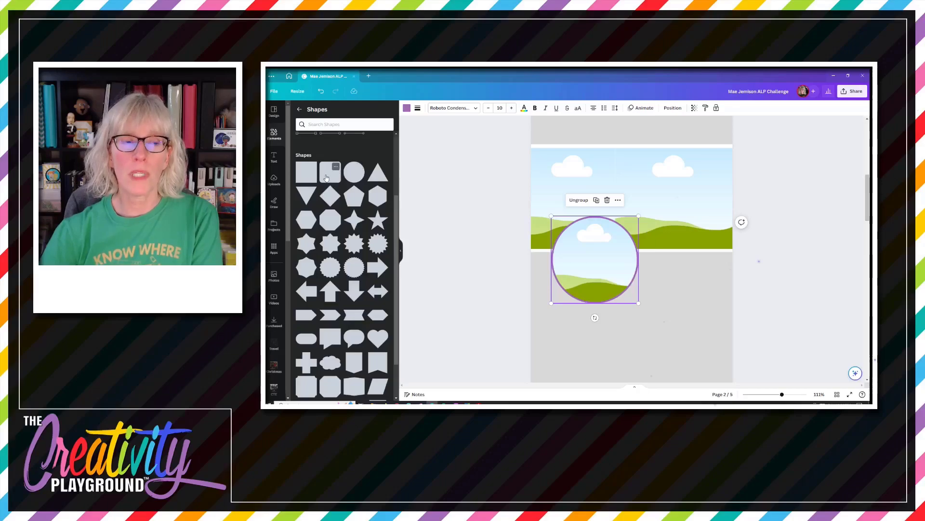
left_click(326, 178)
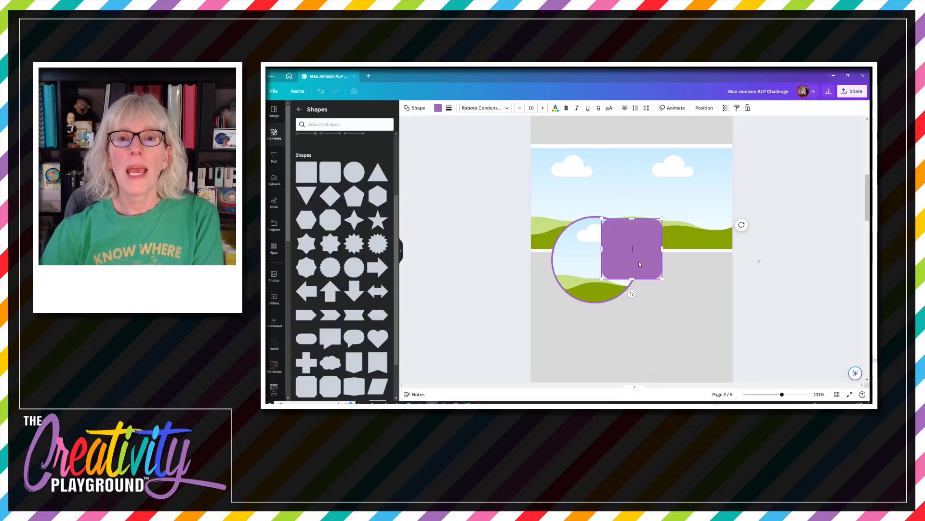
left_click_drag(639, 263, 676, 257)
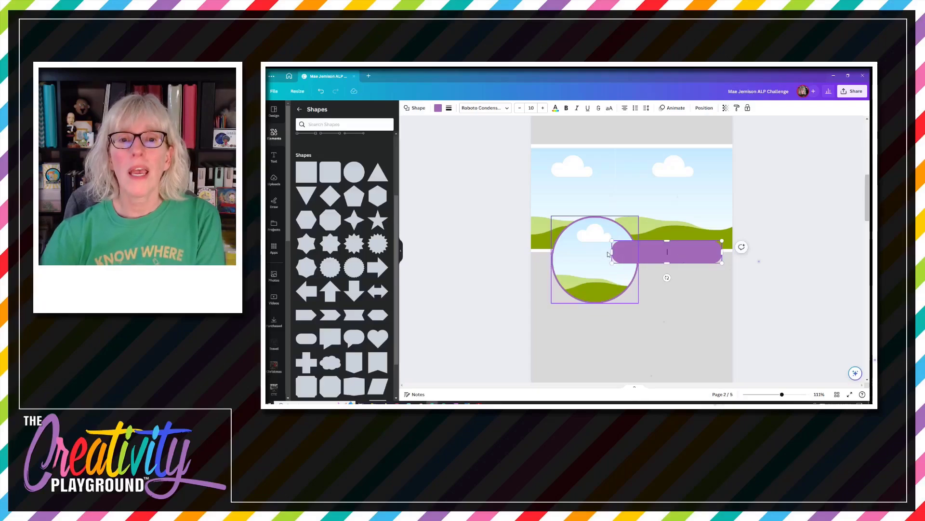
left_click_drag(612, 251, 623, 251)
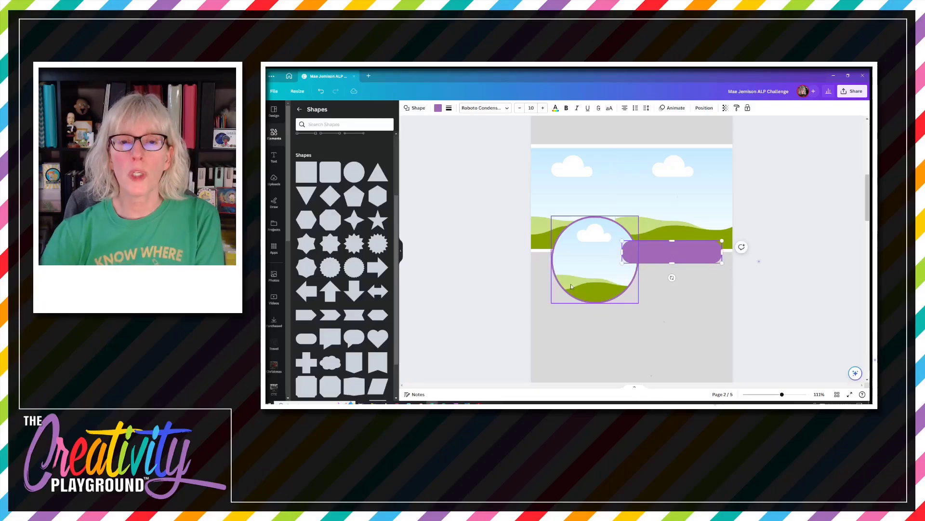
double_click(683, 258)
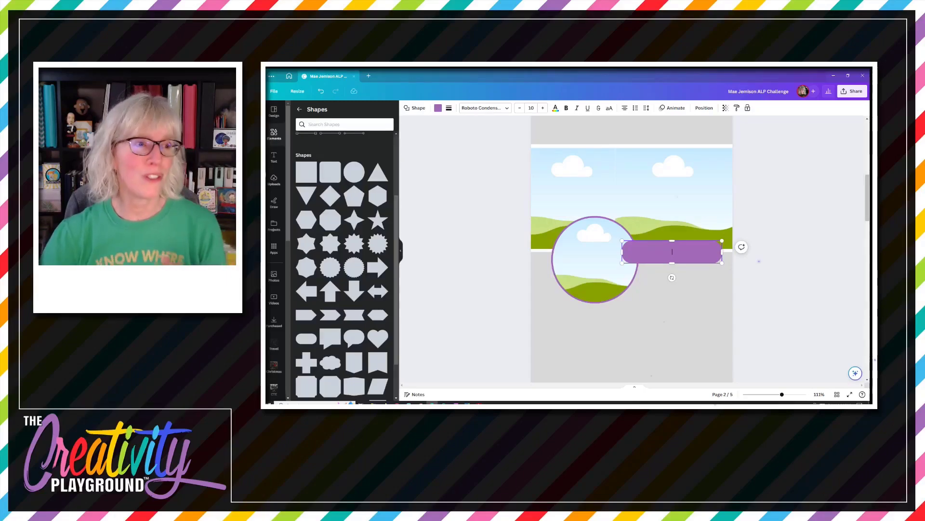
Add a heading text box and center it over the purple rounded bar
left_click(274, 158)
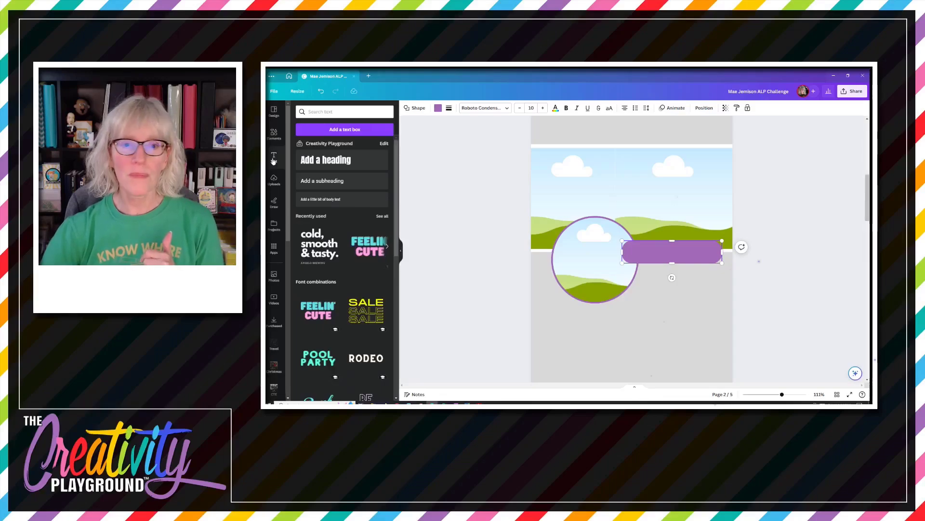
left_click(342, 162)
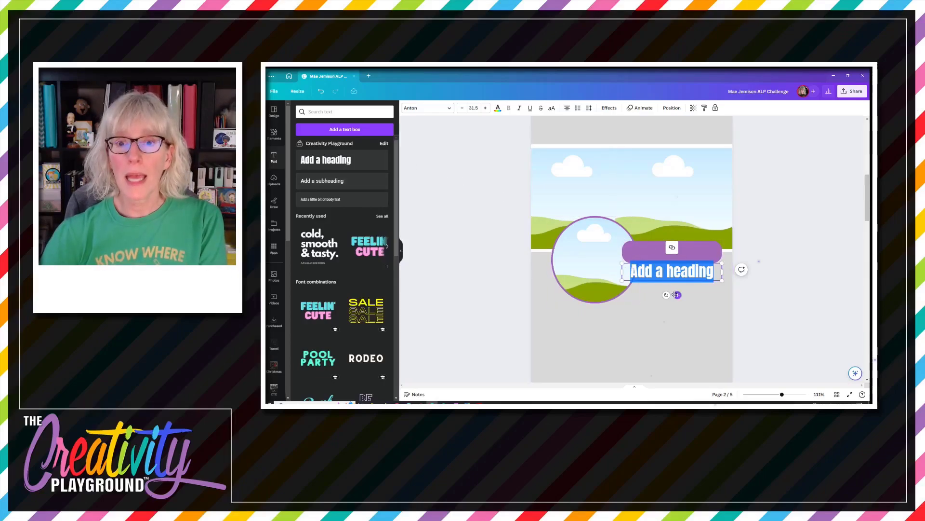
left_click_drag(678, 295, 679, 275)
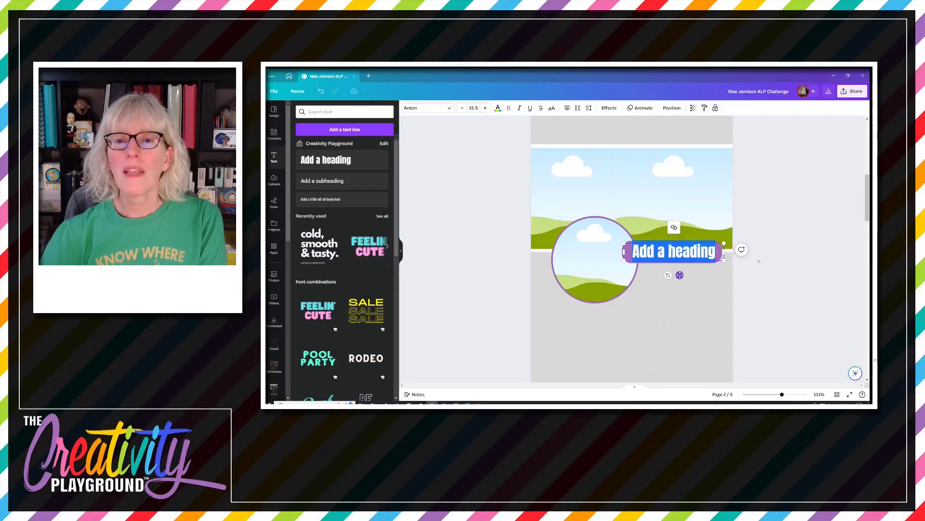
mouse_move(680, 275)
left_mouse_down()
mouse_move(681, 303)
mouse_move(568, 220)
mouse_move(712, 202)
mouse_move(595, 307)
mouse_move(684, 186)
mouse_move(622, 295)
mouse_move(692, 313)
mouse_move(663, 312)
mouse_move(688, 306)
mouse_move(676, 275)
left_mouse_up()
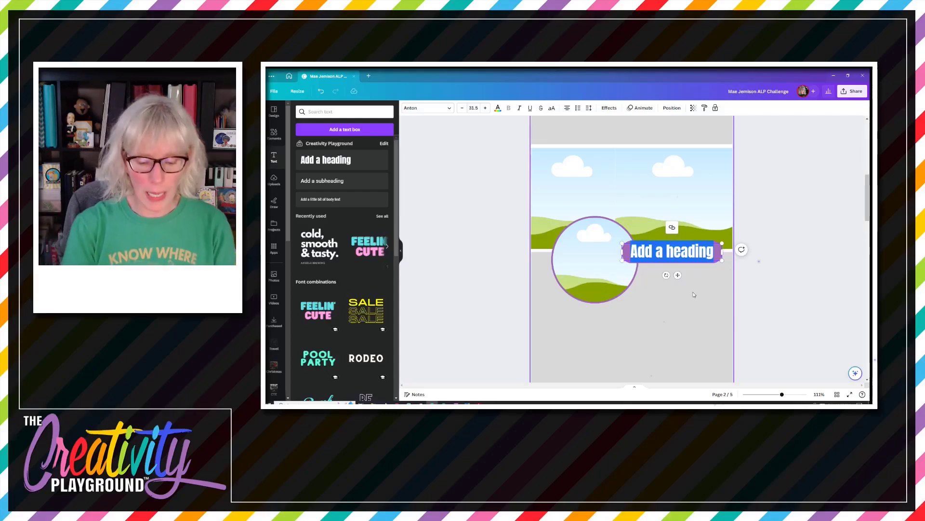
Replace the heading text with "Title" and change its text color to white
type("Title")
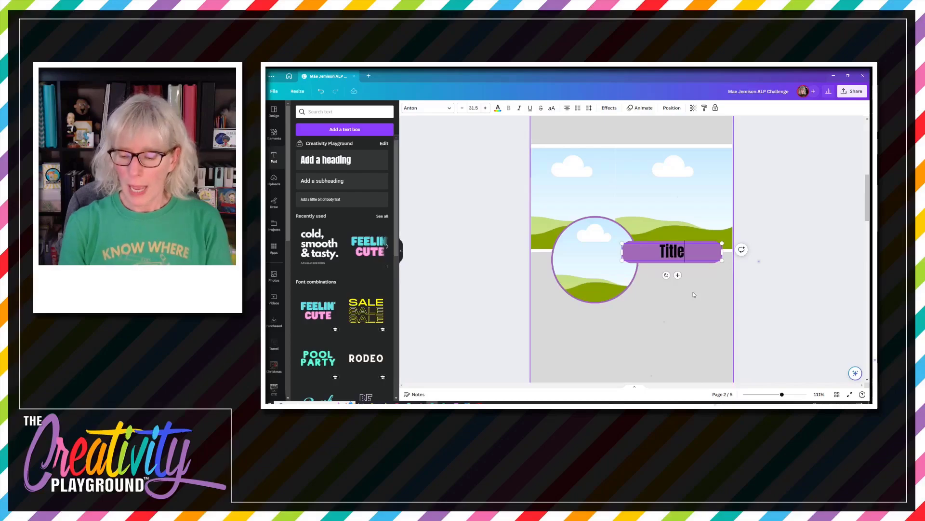
key("shift+Left")
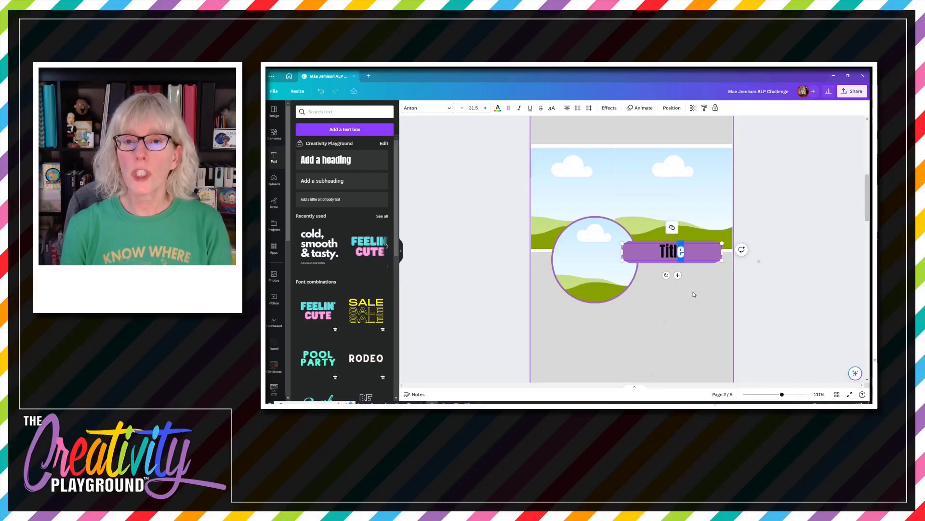
key("shift+Left")
key("shift+Left")
key("shift+Left")
key("shift+Left")
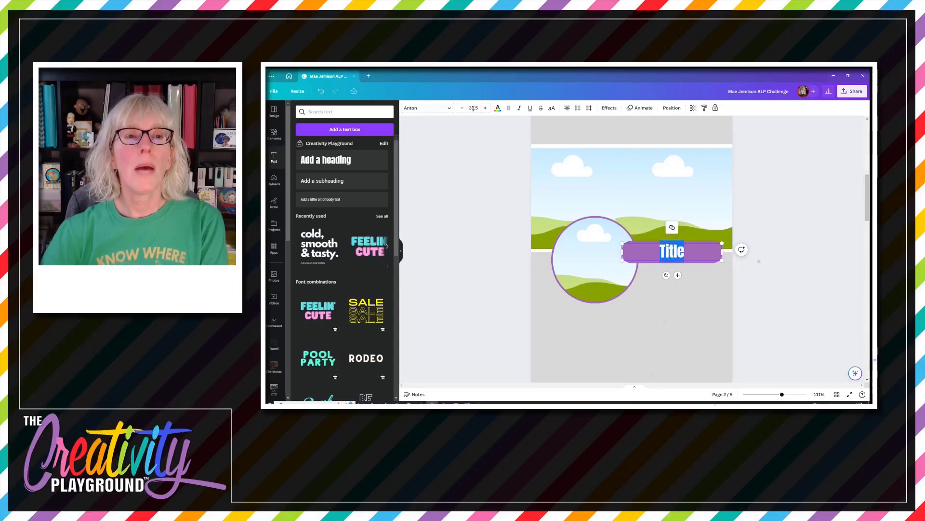
left_click(497, 108)
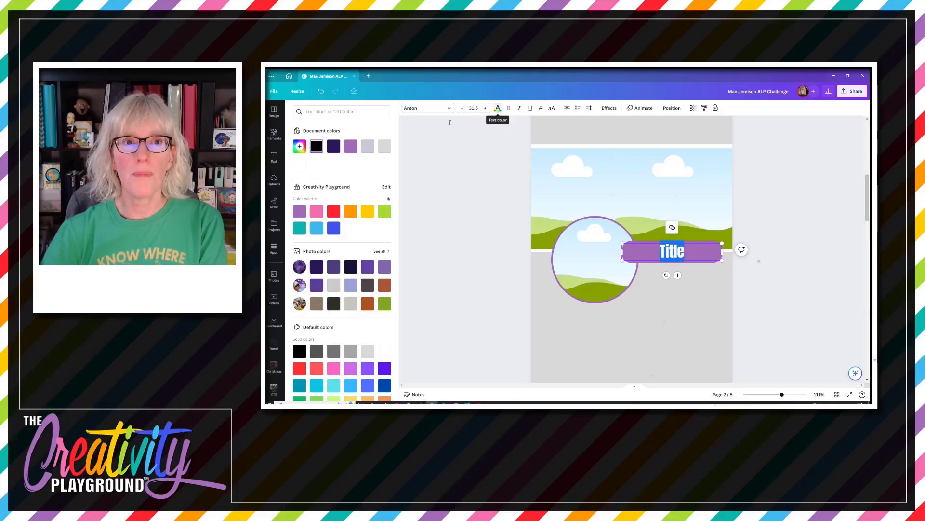
left_click(299, 164)
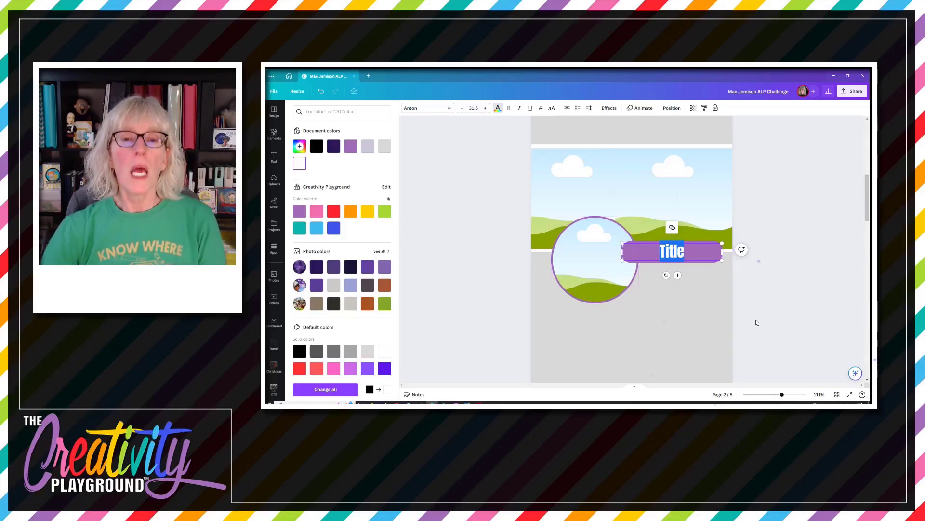
left_click(764, 283)
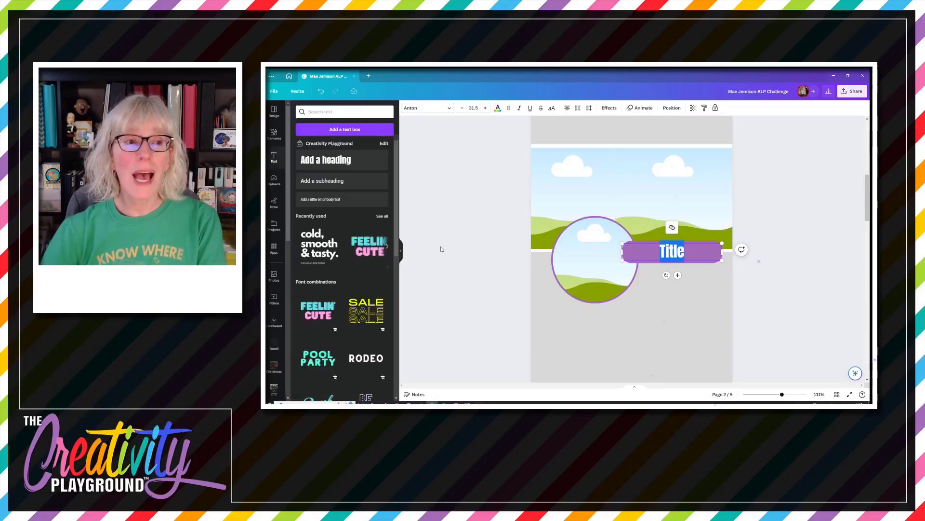
left_click(273, 134)
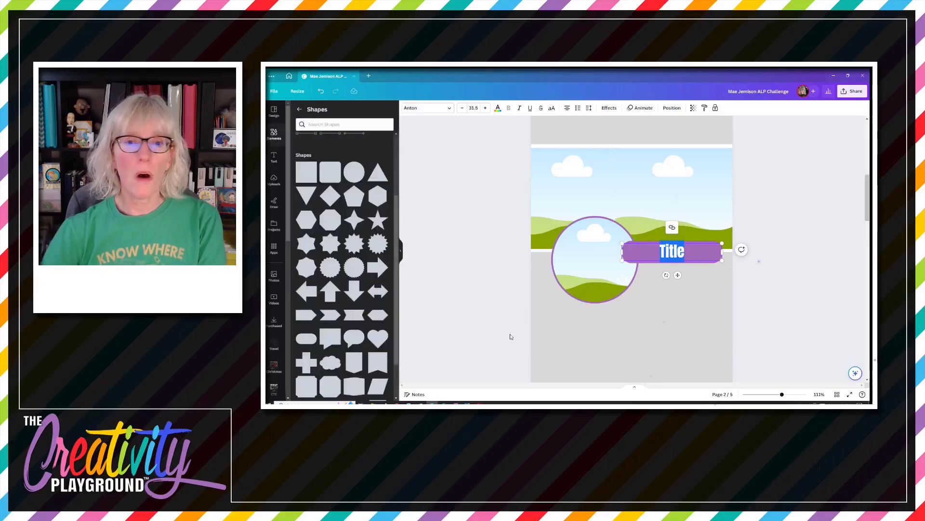
left_click(558, 339)
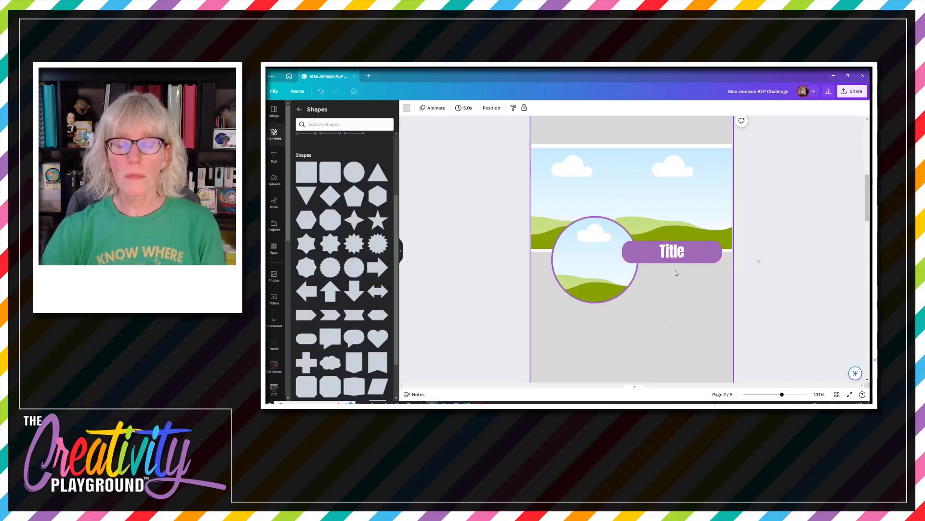
left_click(672, 254)
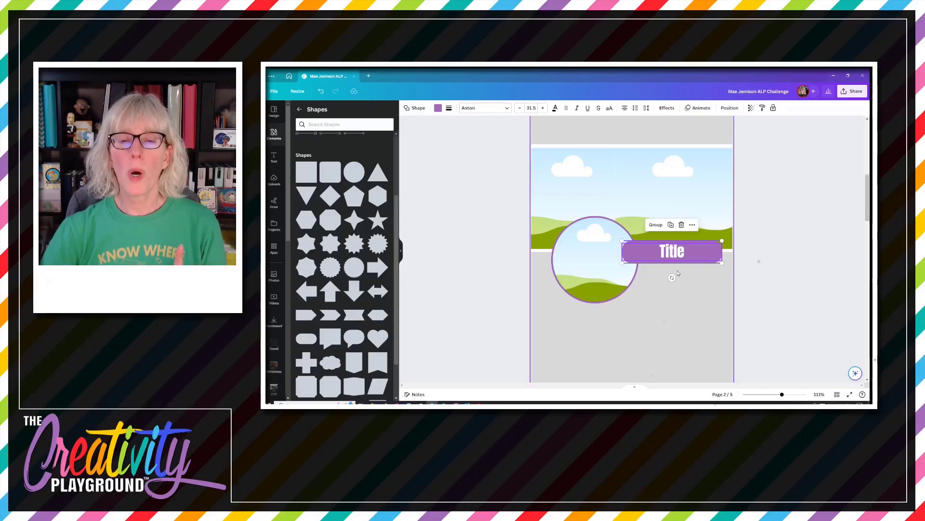
left_click(698, 273)
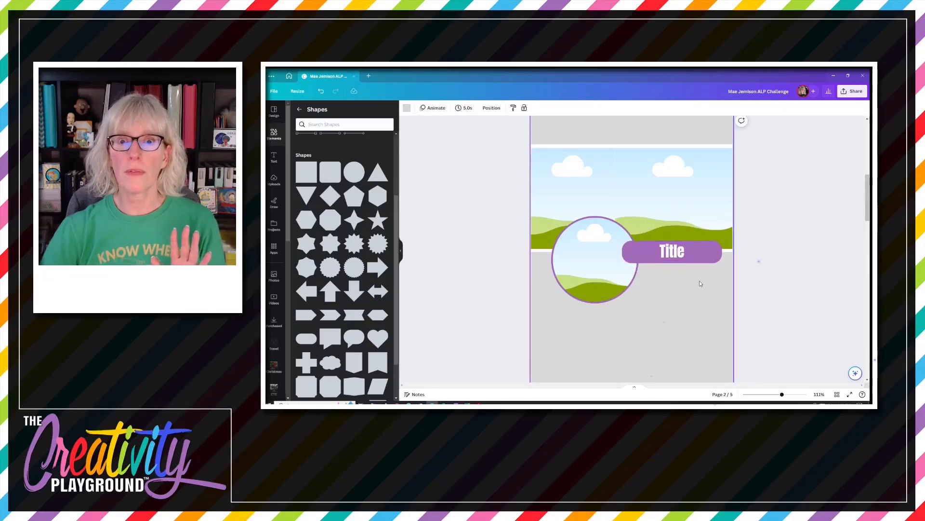
left_click(671, 259)
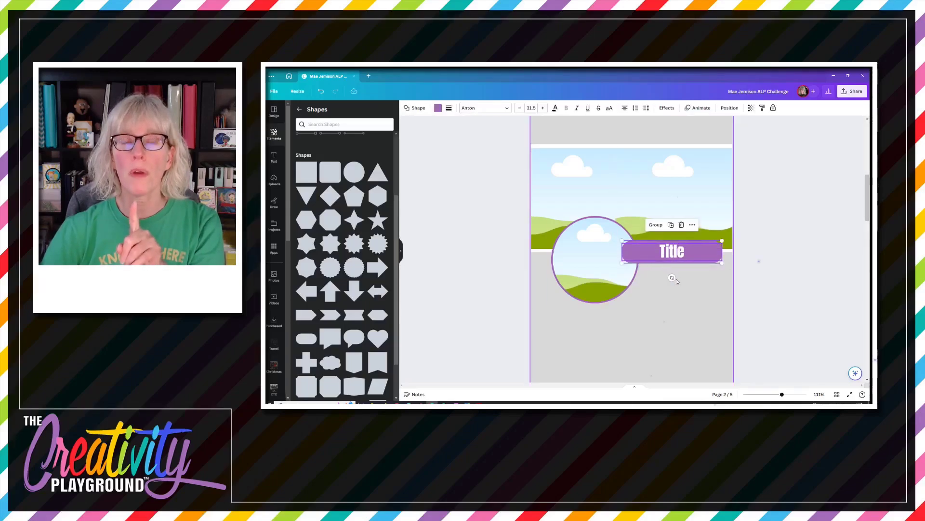
left_click(730, 108)
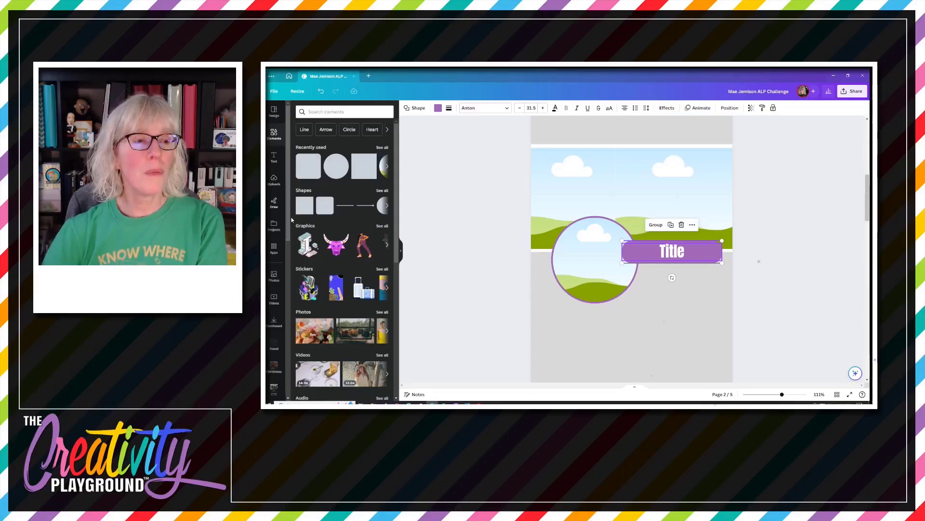
Add a ribbon banner shape with notched ends and place it in the empty area below the photo circle
left_click(382, 191)
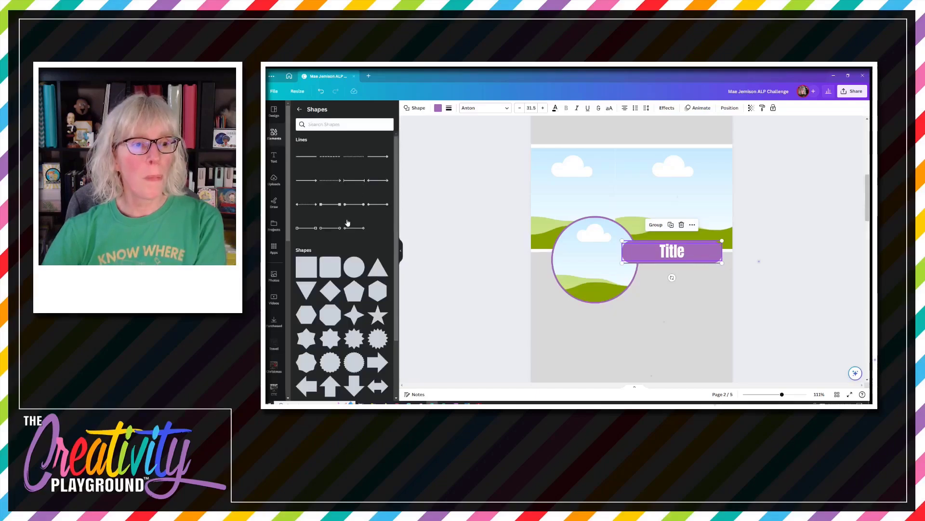
scroll(347, 223, "down", 5)
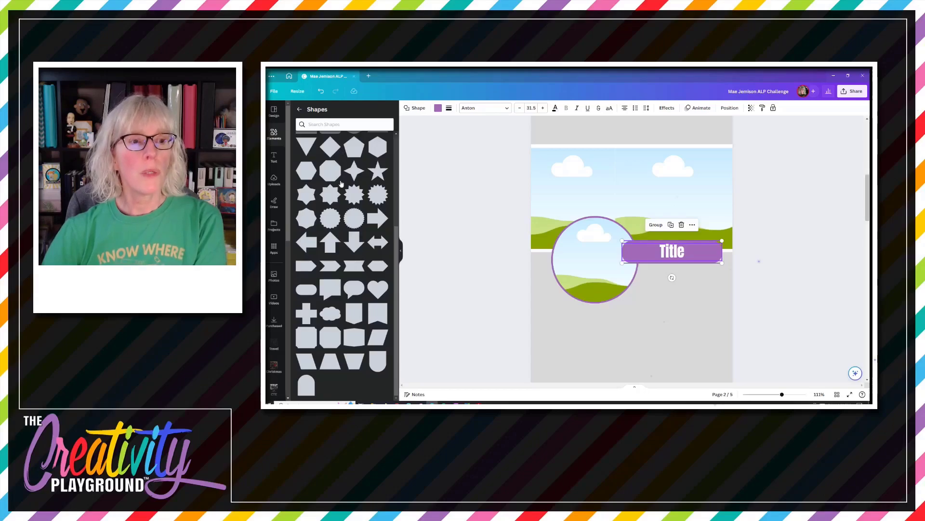
left_click(353, 266)
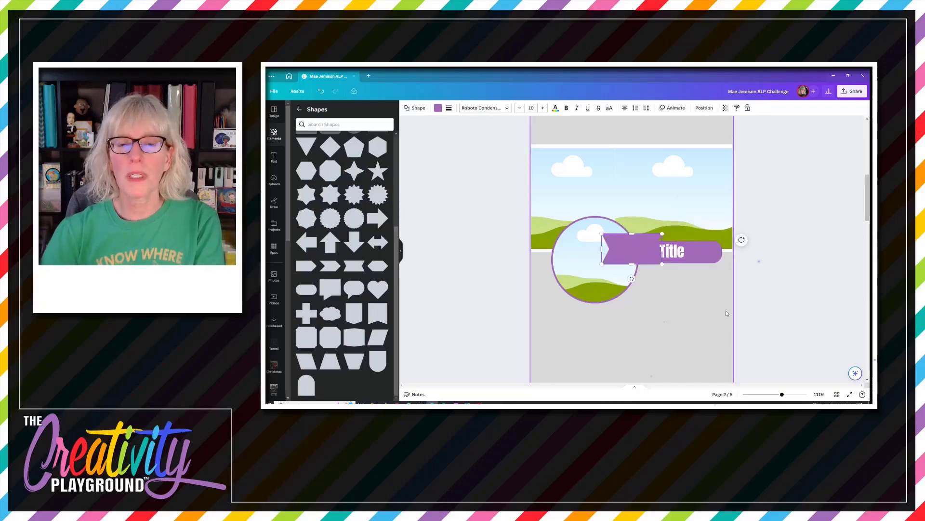
double_click(619, 261)
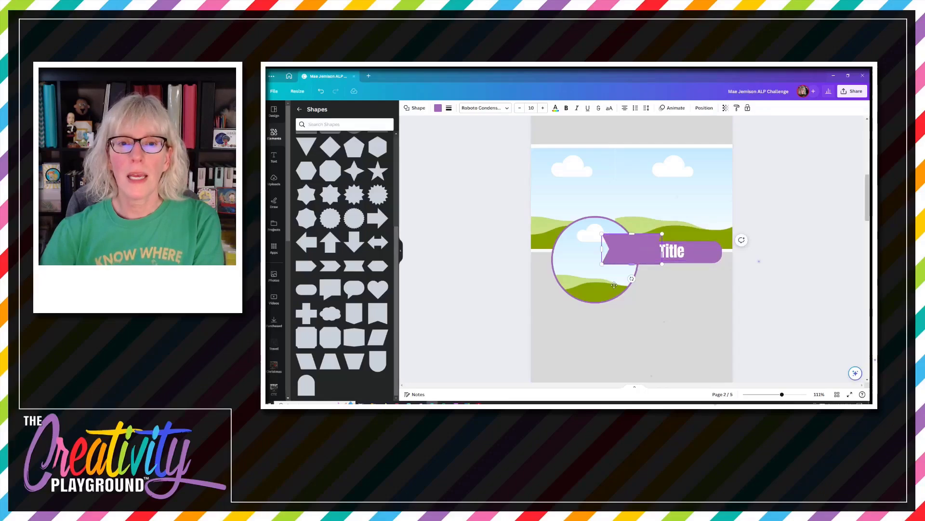
left_click_drag(614, 285, 609, 338)
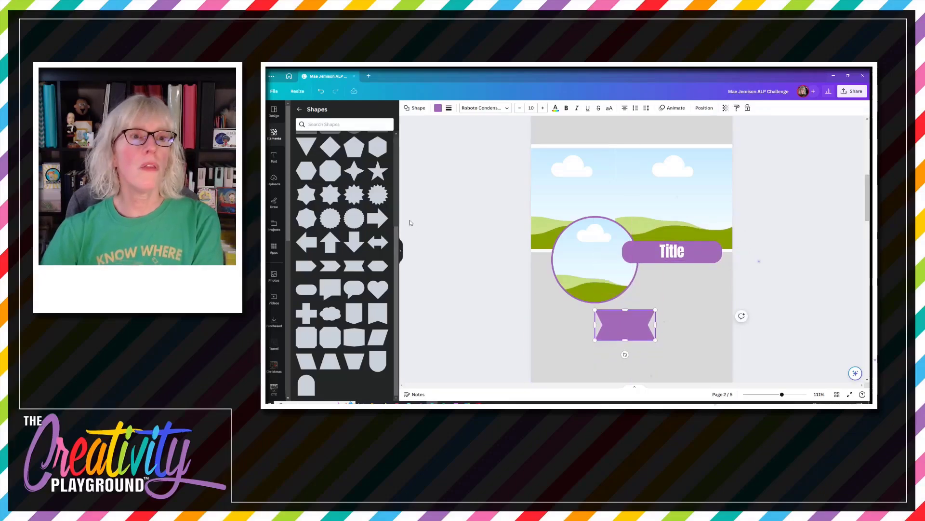
Recolor the ribbon banner white and rotate it to -90° so it stands vertically
left_click(438, 108)
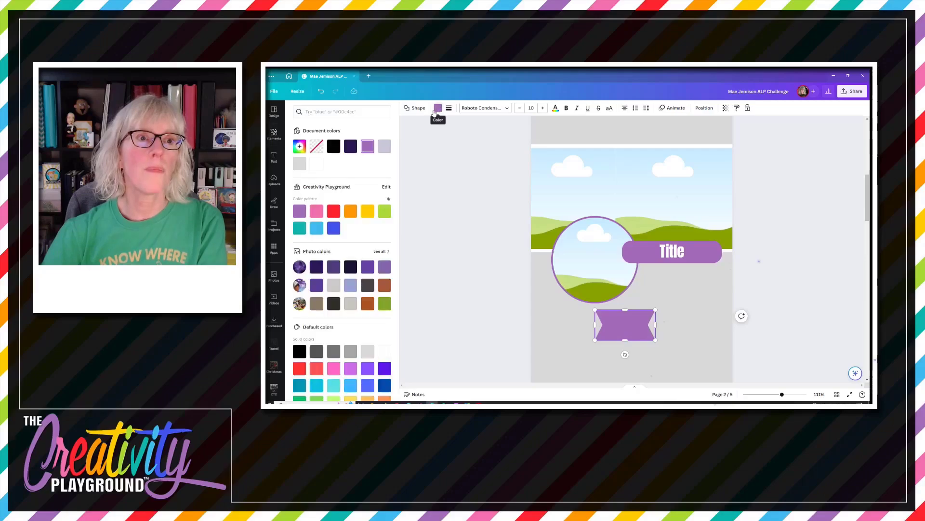
left_click(316, 164)
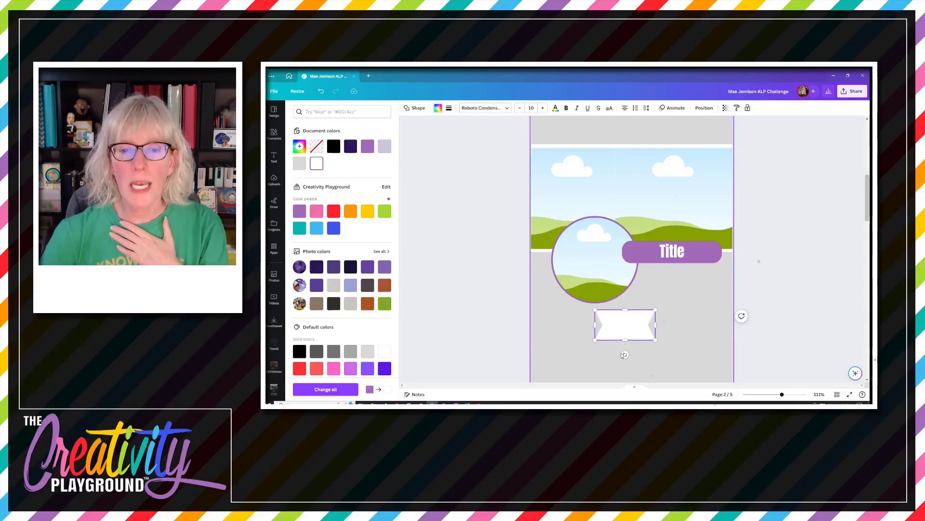
left_click_drag(624, 356, 654, 326)
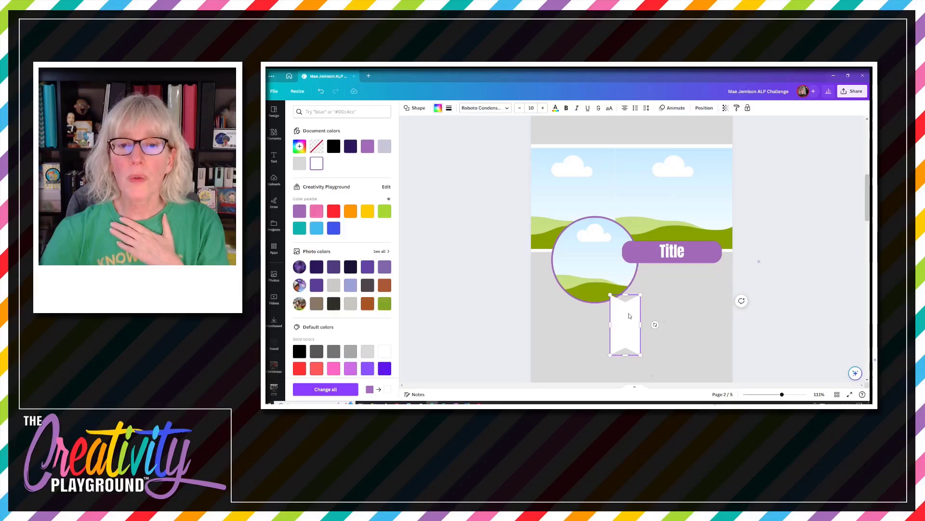
Enlarge the white banner to about 4.03 by 1.85 in under the title bar and send it to the back
left_click_drag(626, 299, 628, 291)
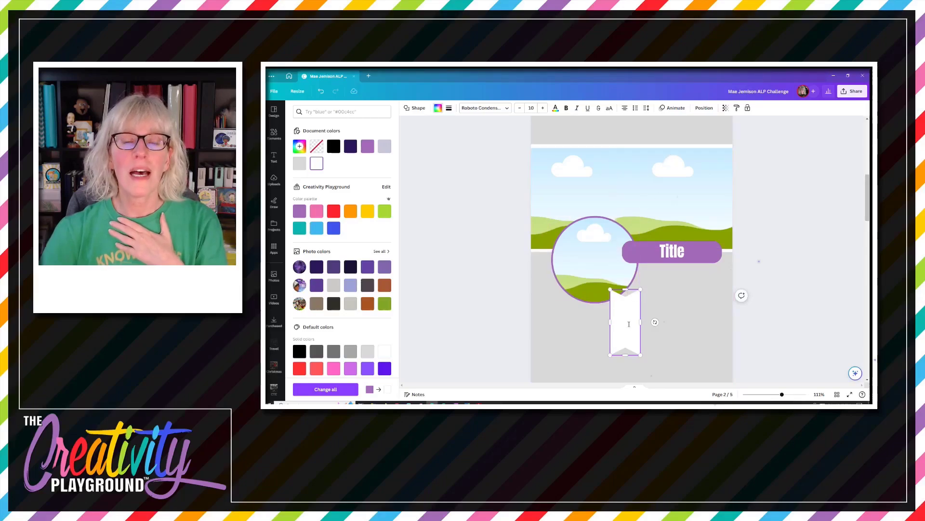
left_click_drag(629, 326, 674, 379)
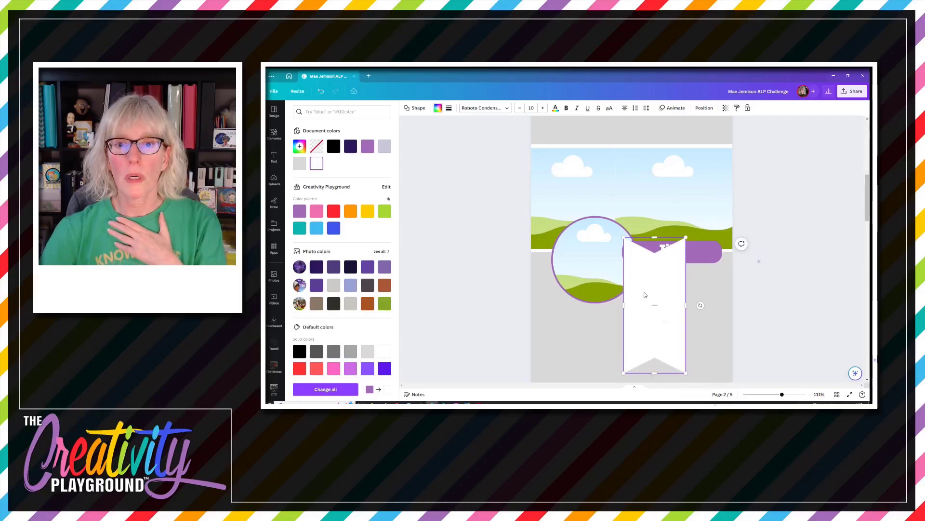
left_click(704, 109)
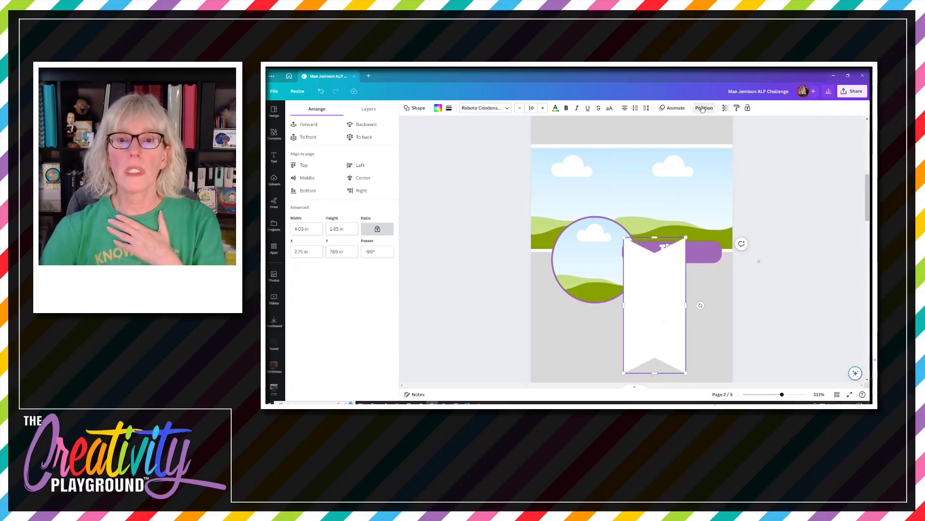
left_click(365, 138)
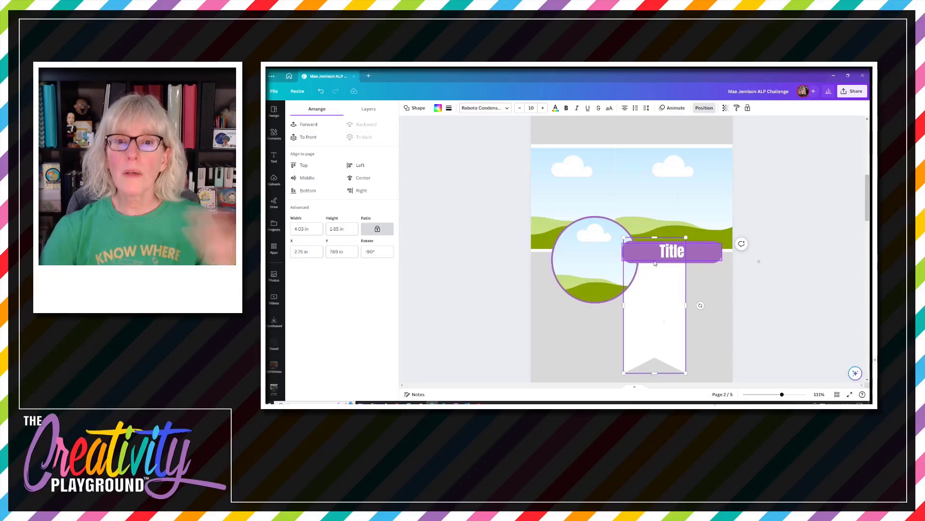
left_click(818, 273)
left_click(818, 272)
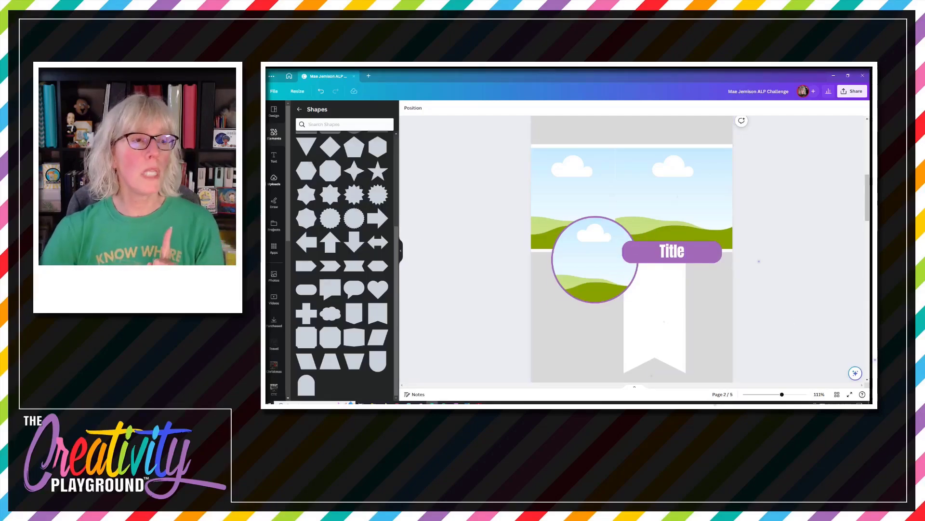
Add a body text box, copy its placeholder text and place the box on the white banner just beneath the title bar
left_click(273, 157)
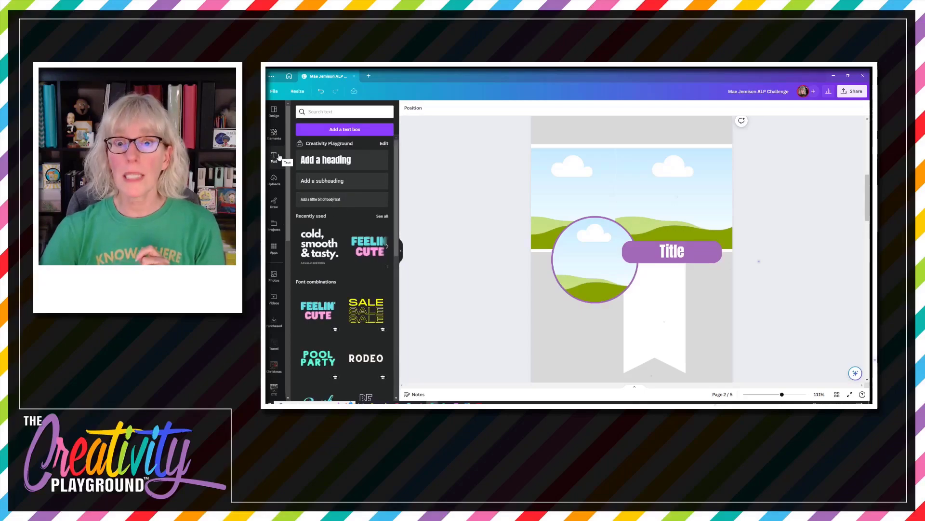
left_click(325, 199)
key("ctrl+c")
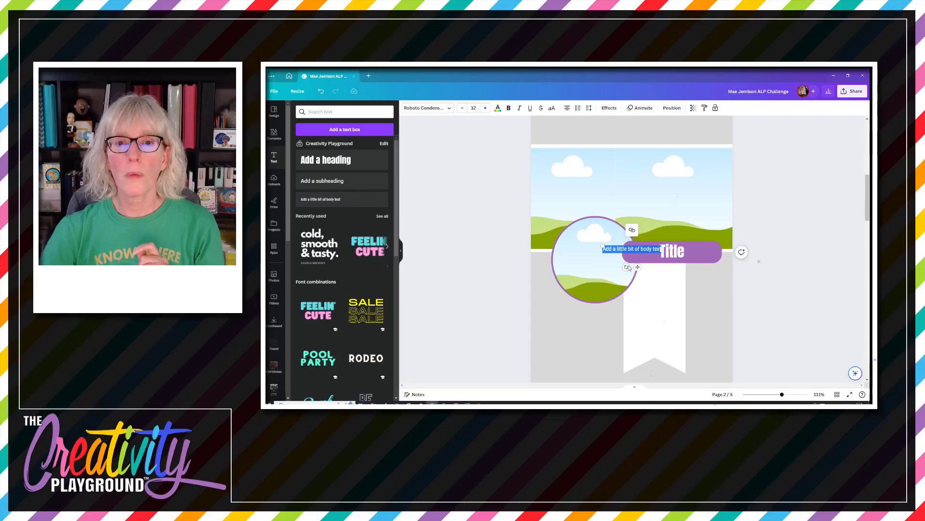
left_click_drag(637, 267, 659, 291)
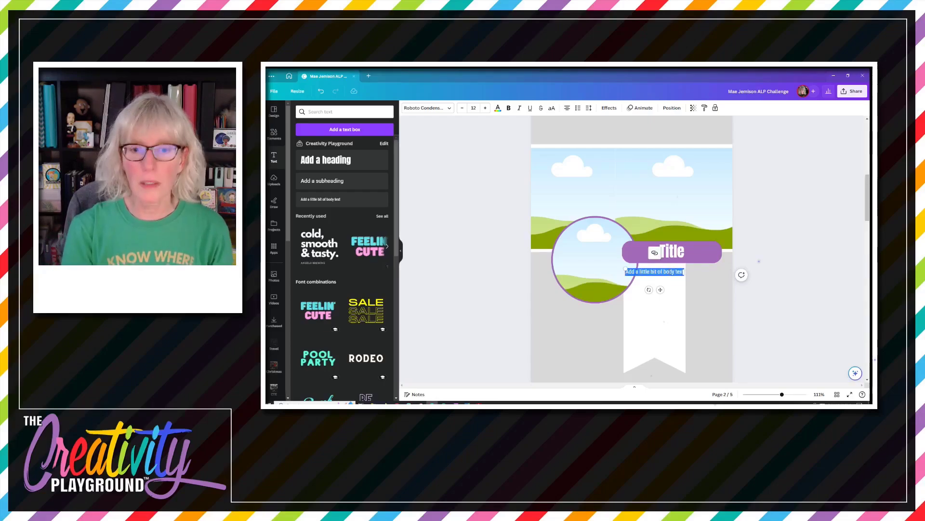
key("Escape")
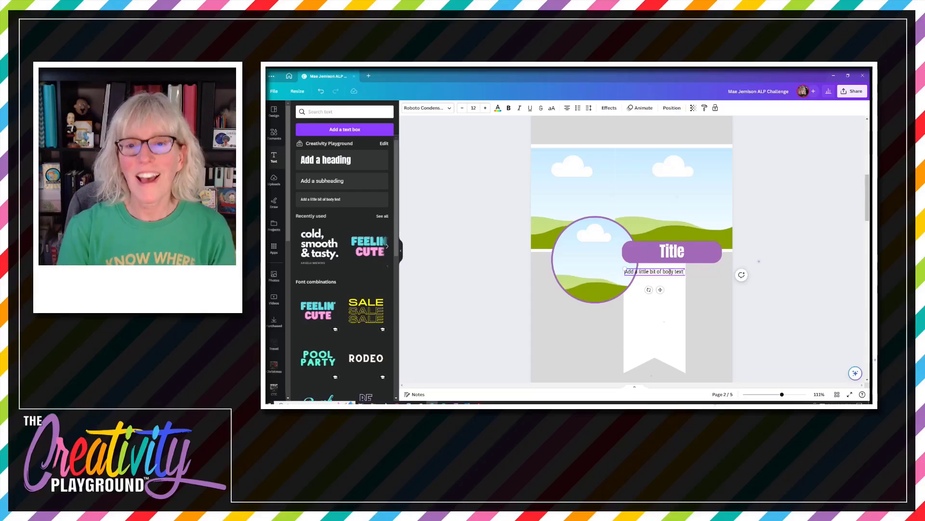
End the placeholder line with a period and paste the copied "Add a little bit of body text" on a second line
type(".")
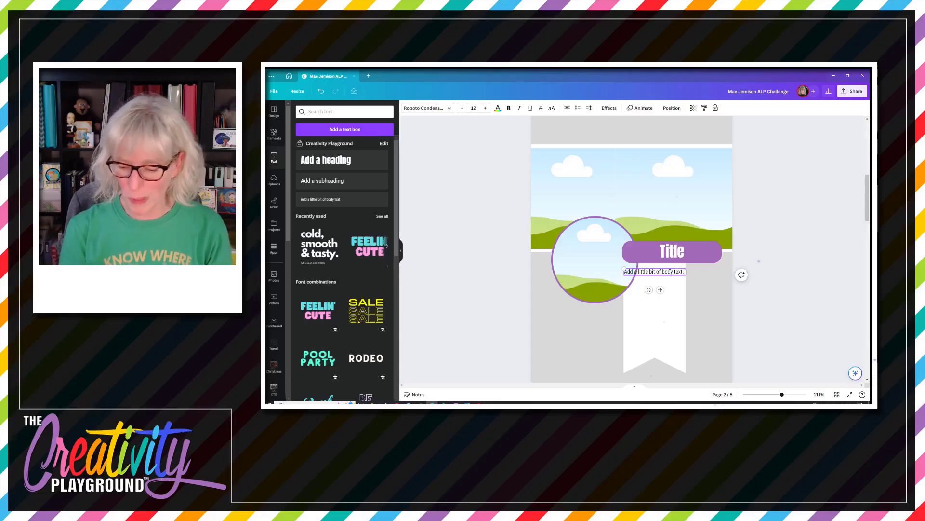
key("Return")
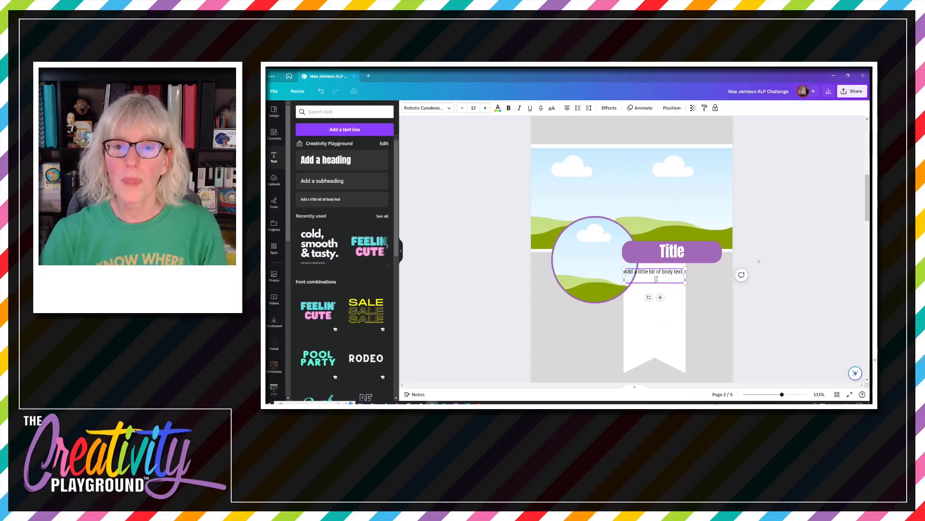
type("Add a little bit of body text.")
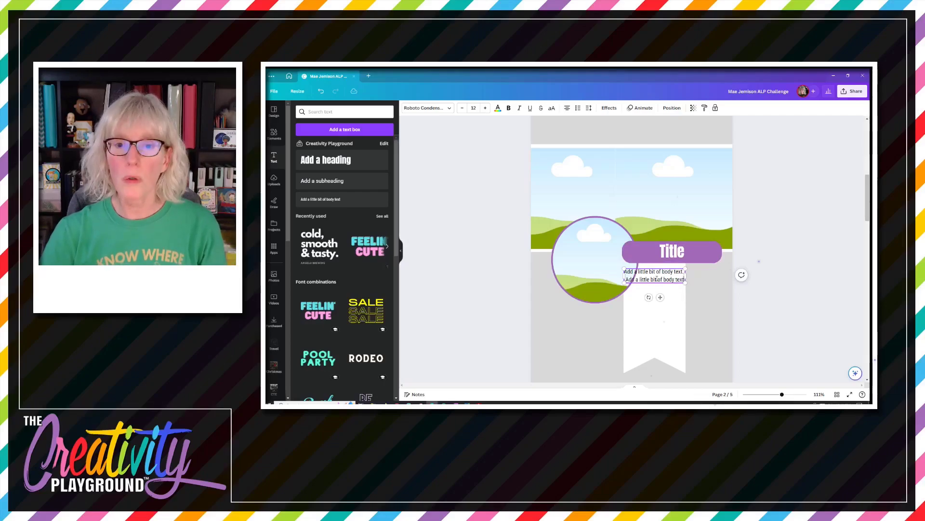
key("ctrl+v")
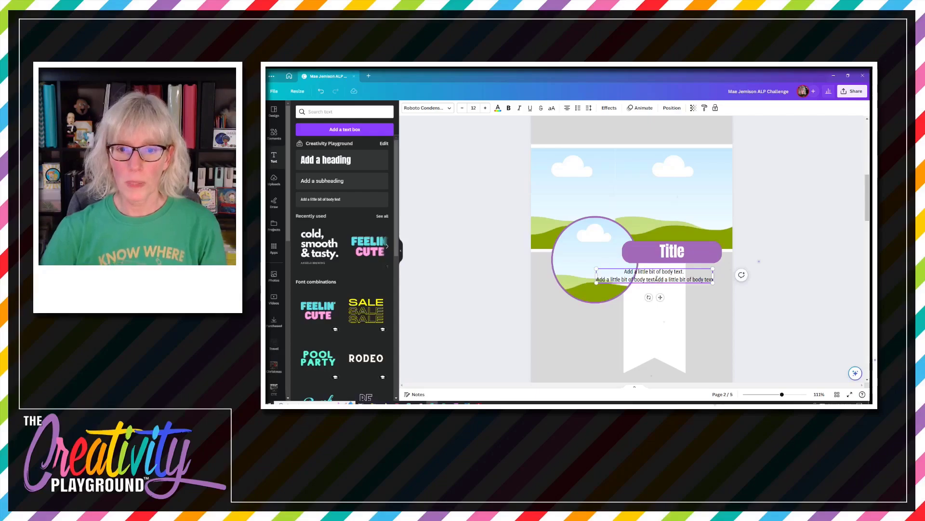
key("ctrl+z")
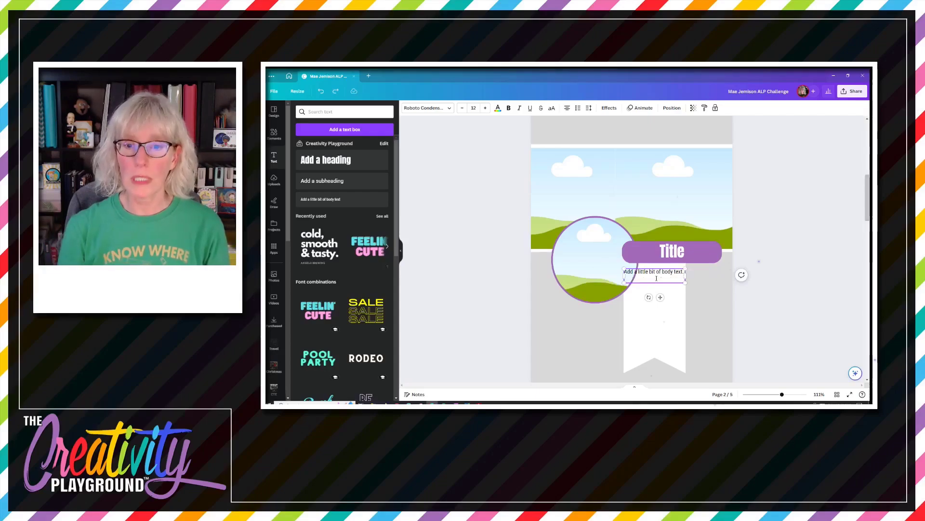
key("ctrl+v")
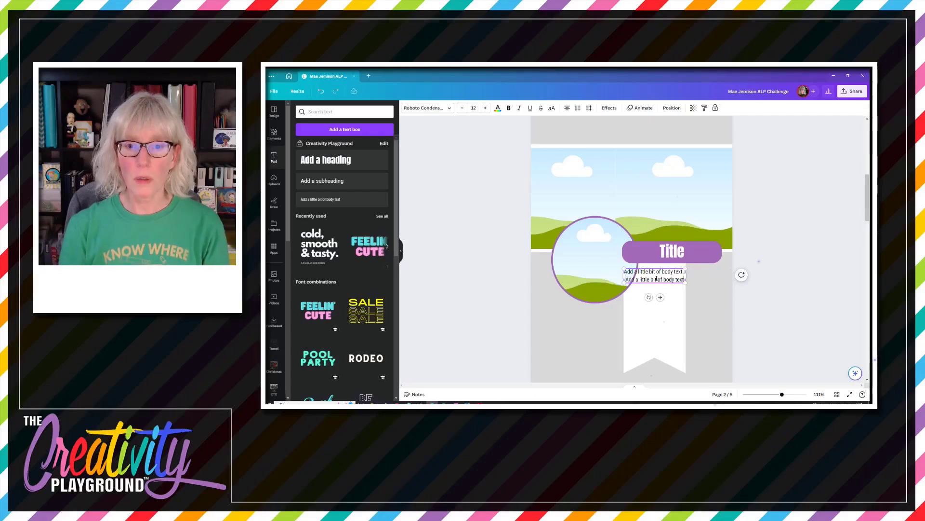
Repeat "Add a little bit of body text" on three more lines and narrow the text box to fit inside the white banner
key("Return")
type("Add a little bit of body text")
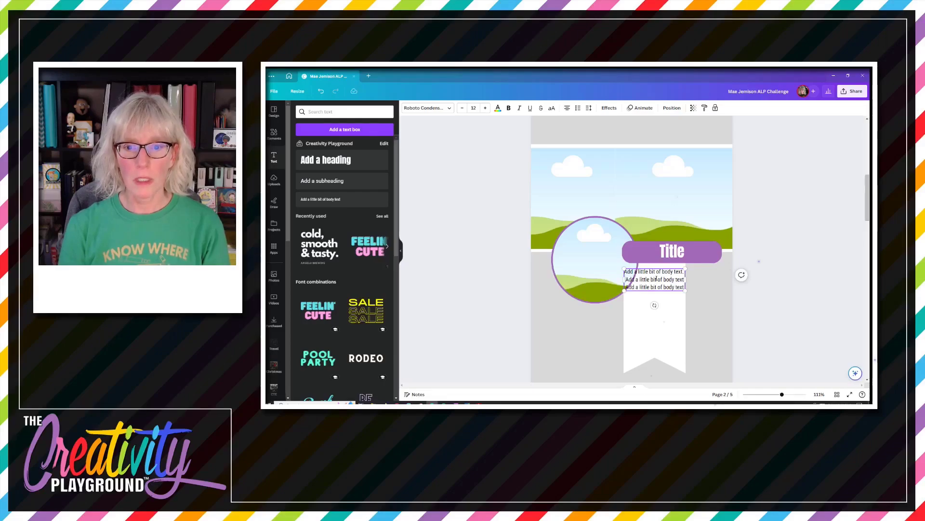
key("Return")
type("Add a little bit of body text")
key("Return")
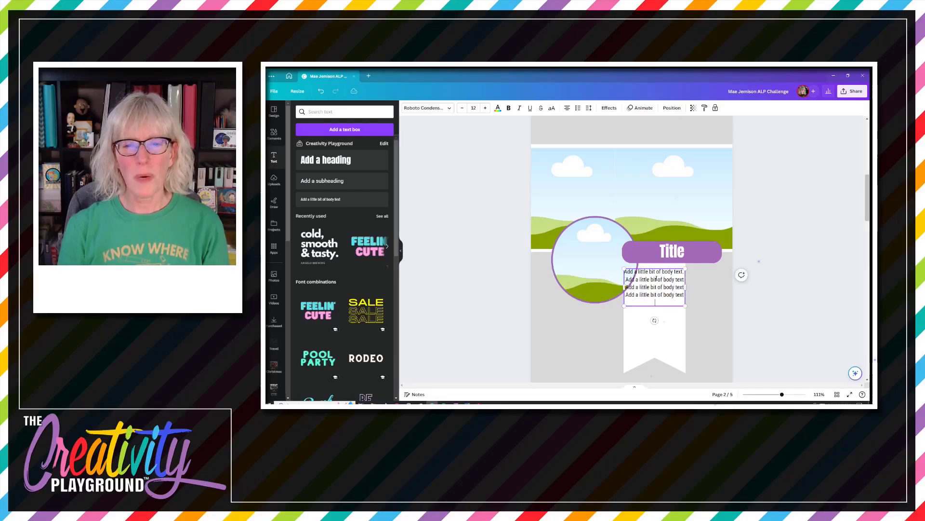
type("Add a little bit of body text")
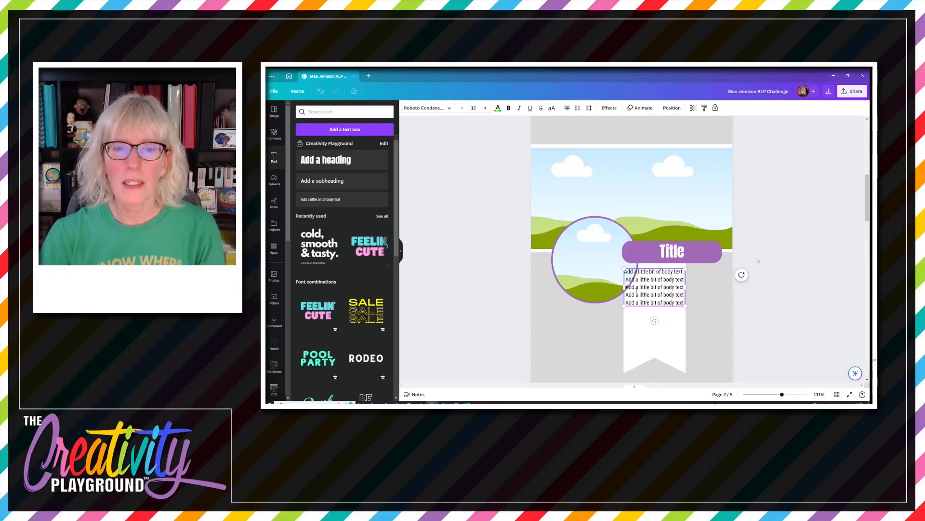
mouse_move(623, 288)
left_mouse_down()
mouse_move(634, 289)
mouse_move(625, 290)
left_mouse_up()
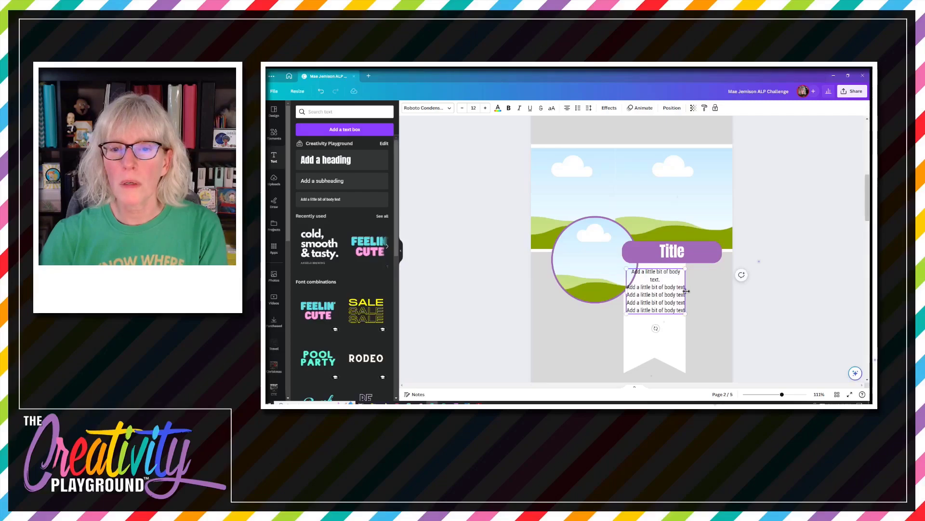
left_click_drag(686, 290, 684, 293)
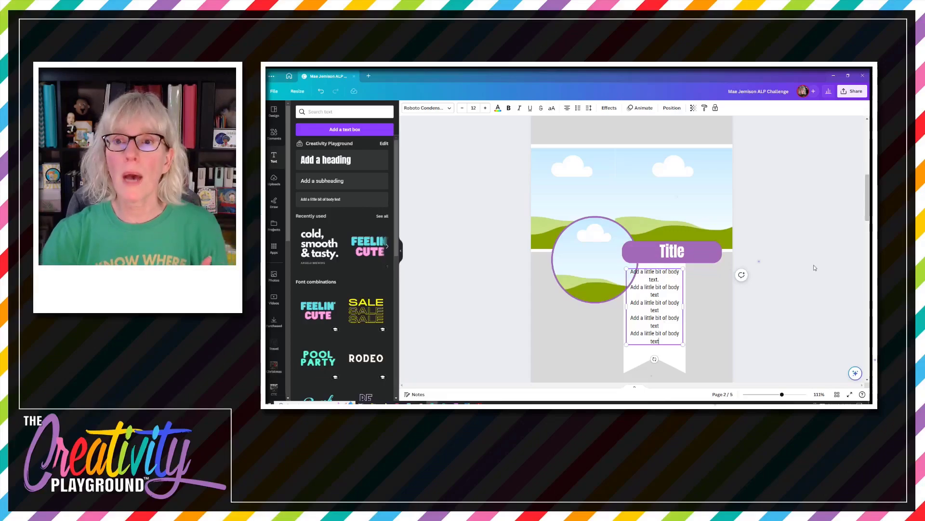
Title page 2 "6x8 3 photo template"
scroll(780, 233, "up", 1)
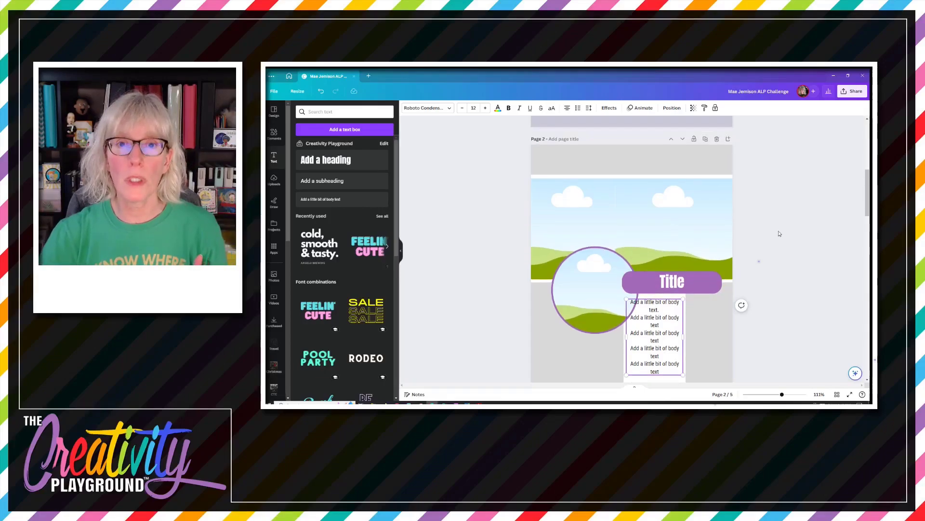
left_click(565, 141)
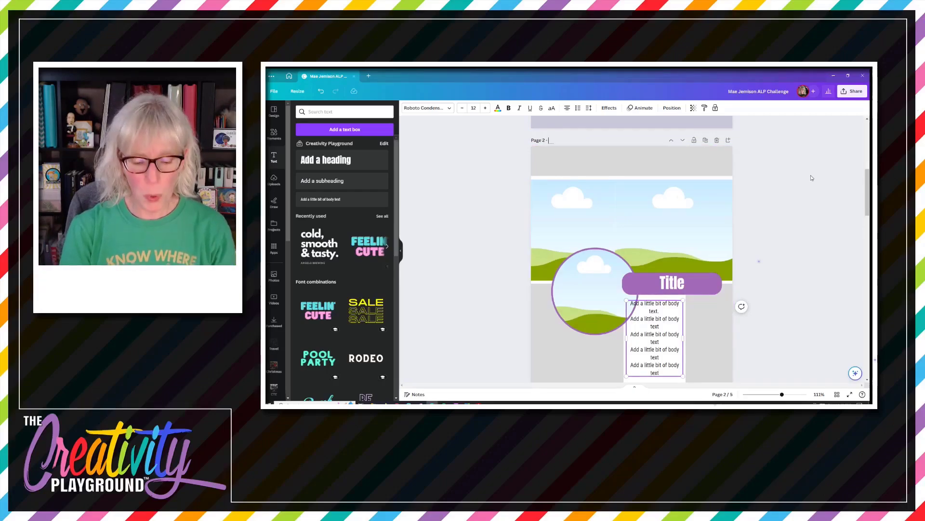
type("6x")
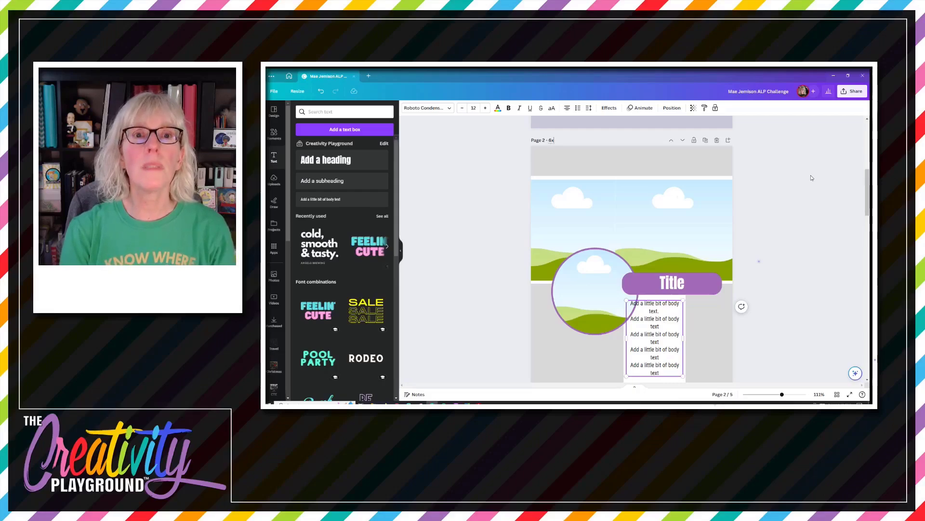
type("8 3 p")
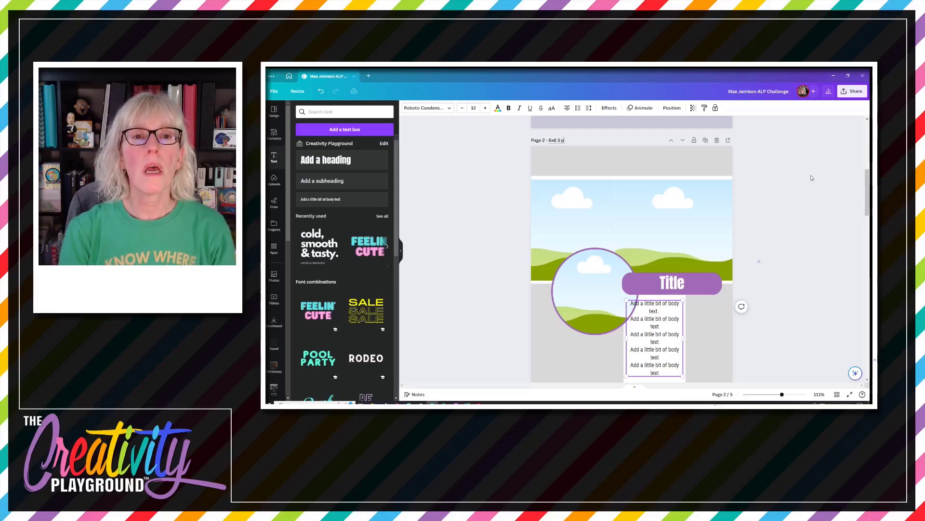
type("hoto temp")
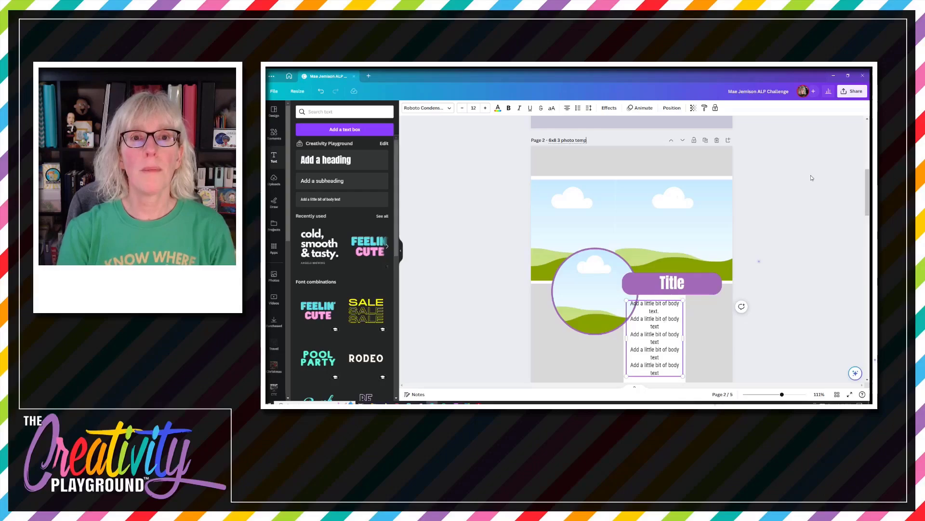
type("late")
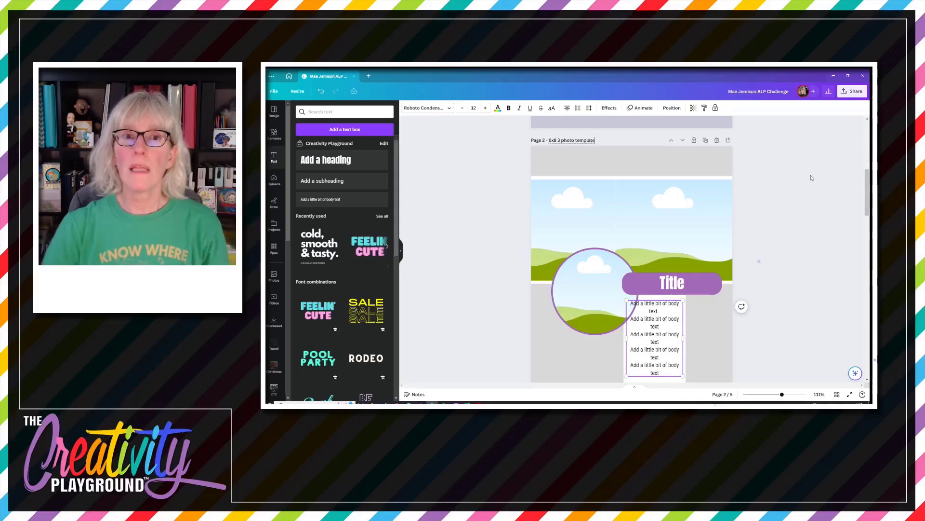
left_click(817, 189)
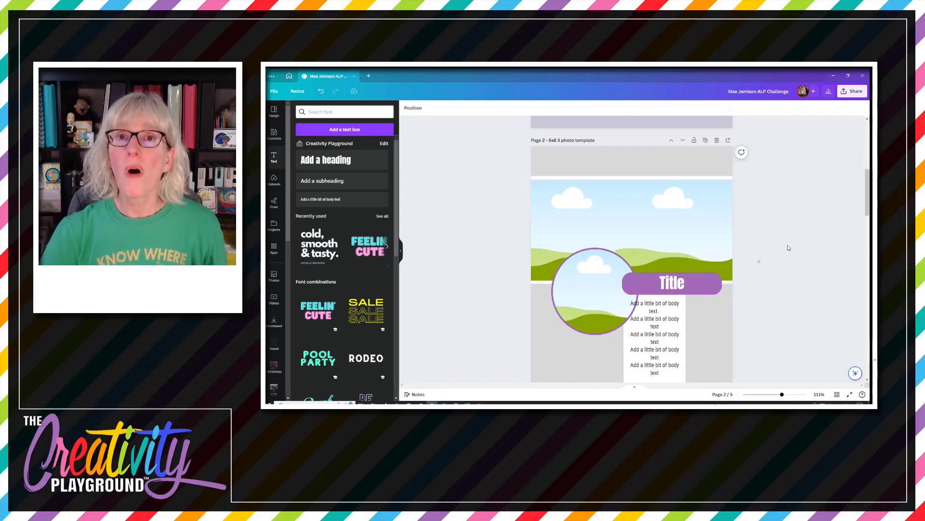
Duplicate the page 2 template and retitle the copy "Mae Jemison"
left_click(707, 141)
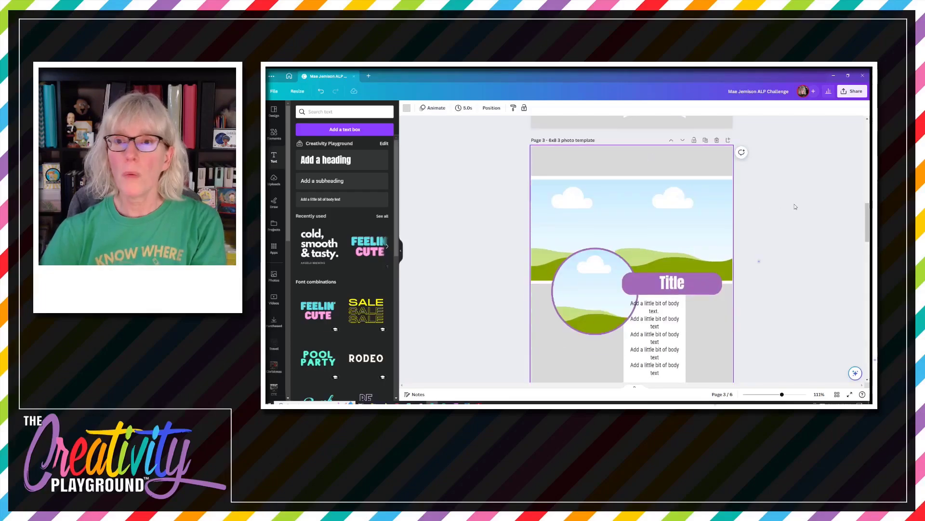
left_click_drag(868, 217, 867, 220)
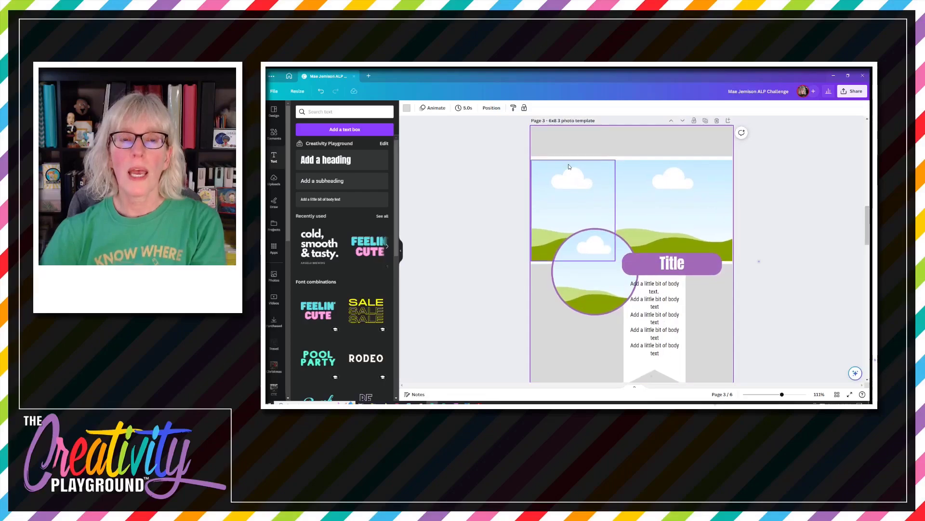
left_click(559, 121)
scroll(600, 142, "up", 1)
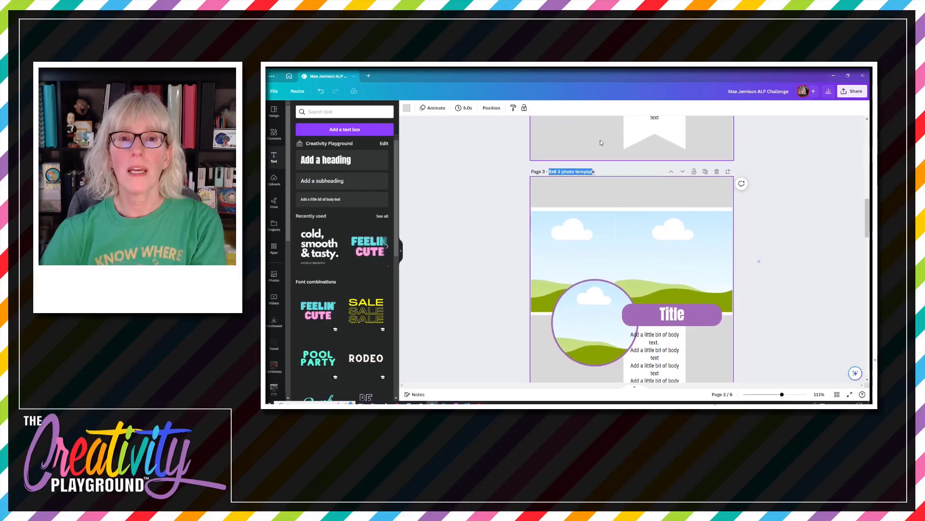
scroll(779, 200, "down", 1)
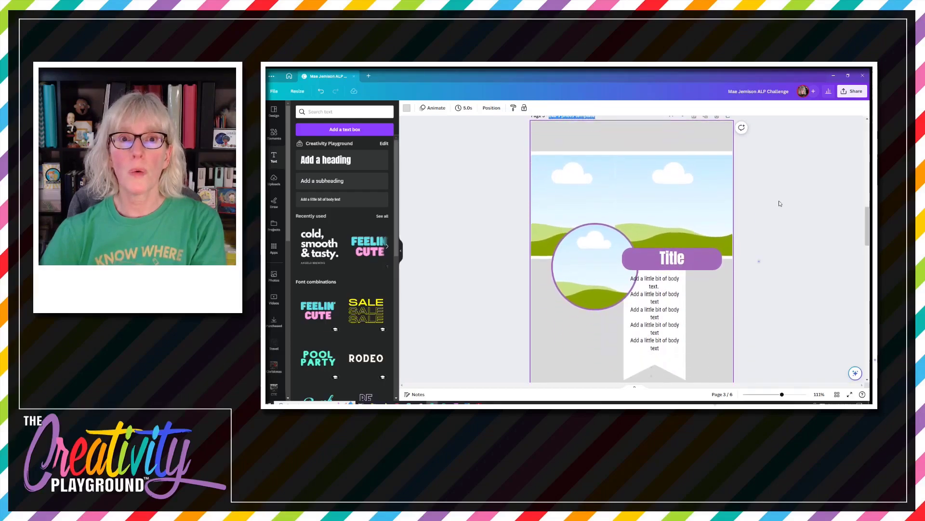
scroll(781, 203, "up", 1)
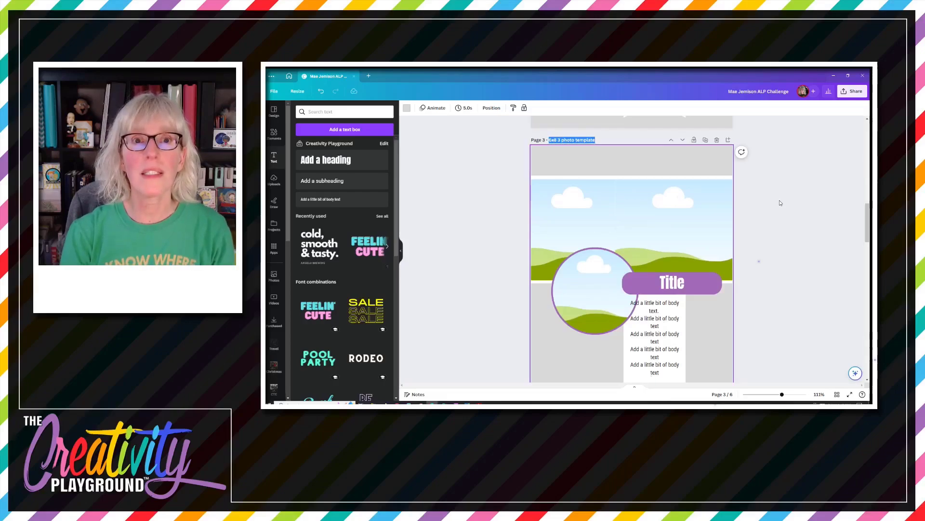
type("Mae Jem")
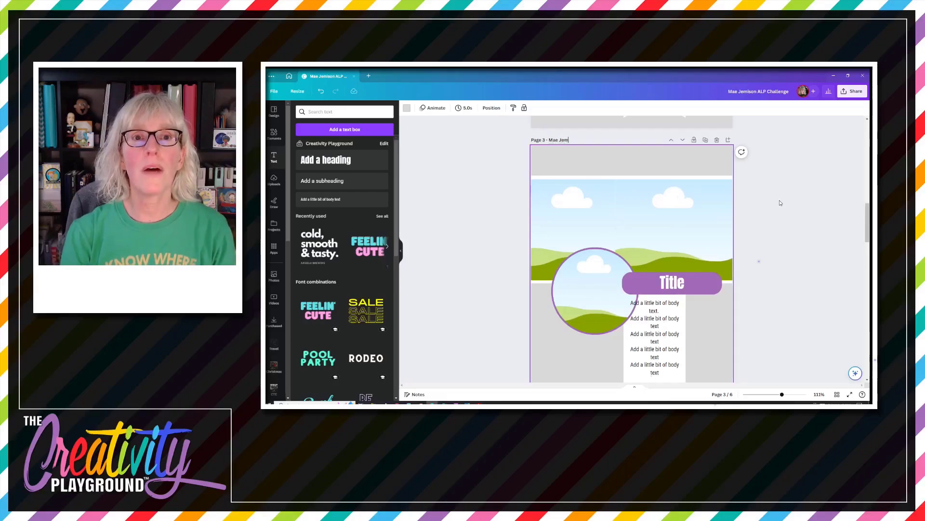
type("ison")
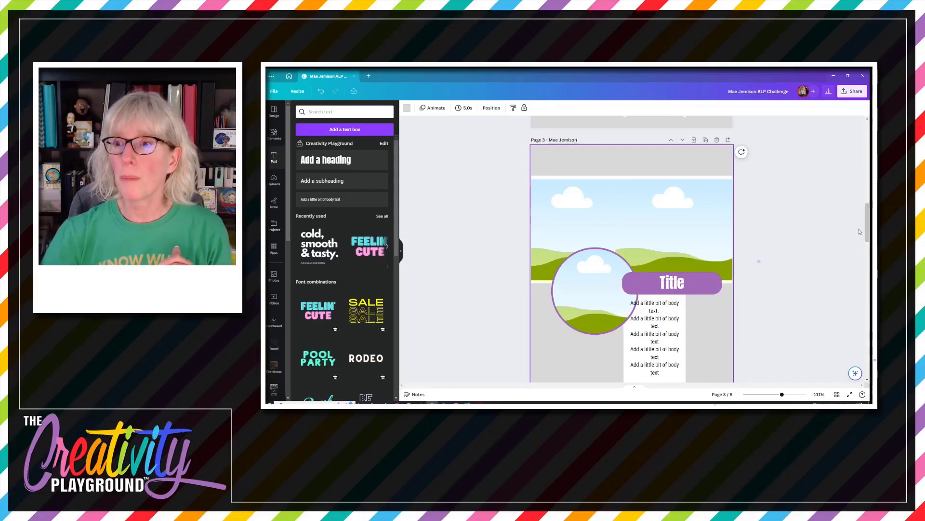
Fill page 3's frames with project photos: book cover in the left grid, classroom in the right grid, astronaut portrait in the circle
left_click_drag(868, 223, 868, 227)
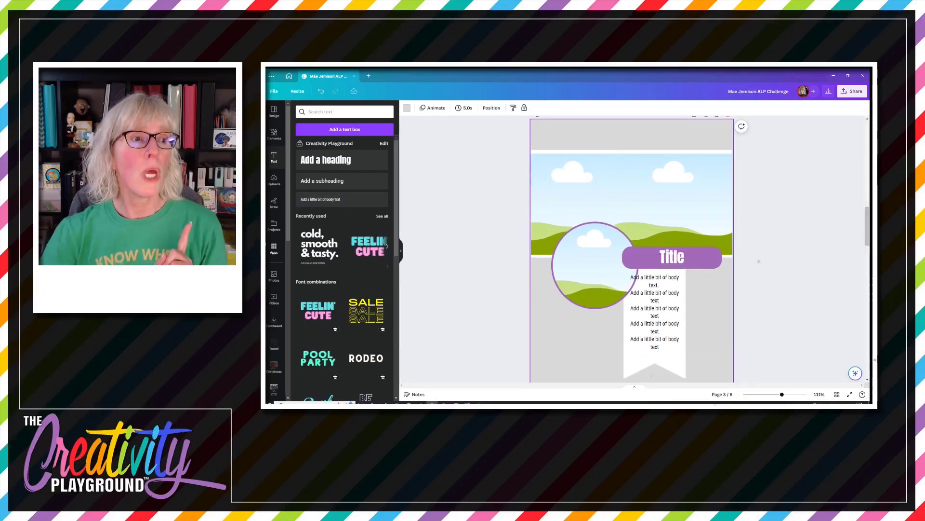
left_click(276, 223)
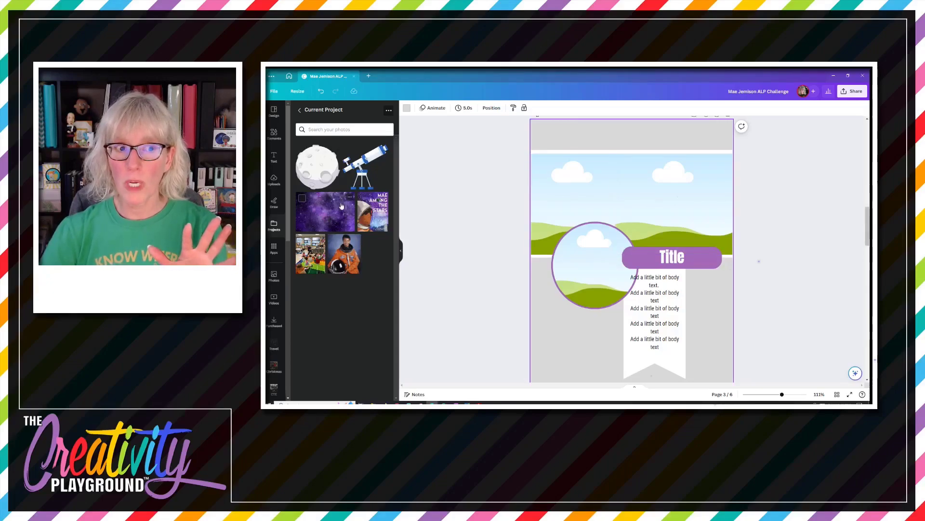
left_click_drag(372, 227, 554, 203)
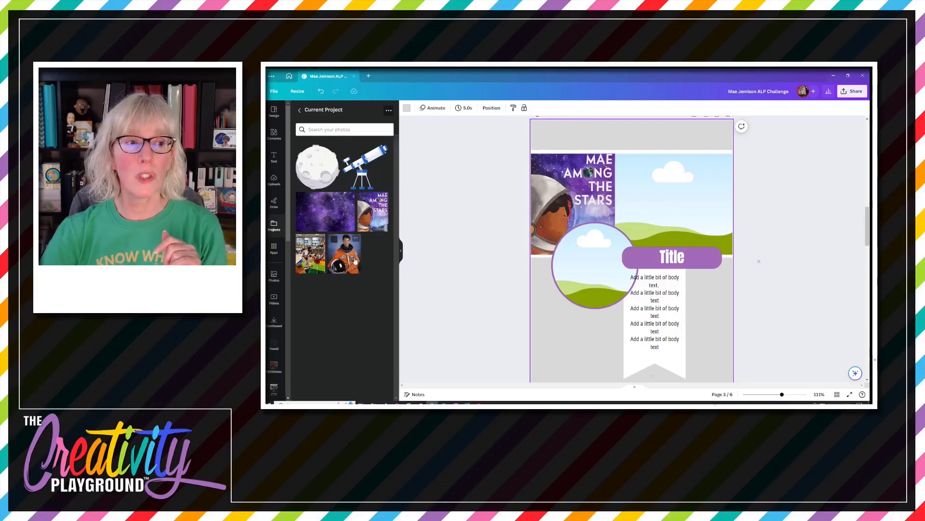
left_click_drag(308, 258, 665, 200)
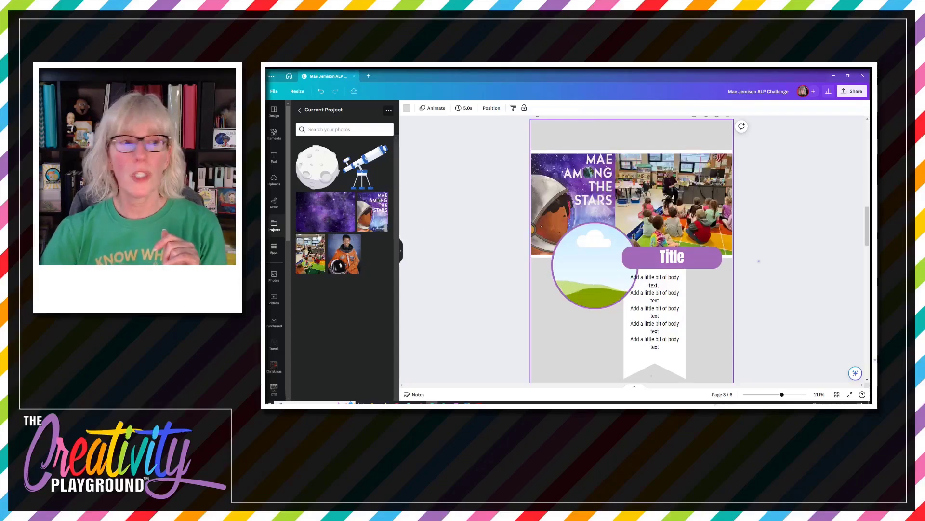
left_click_drag(345, 257, 593, 270)
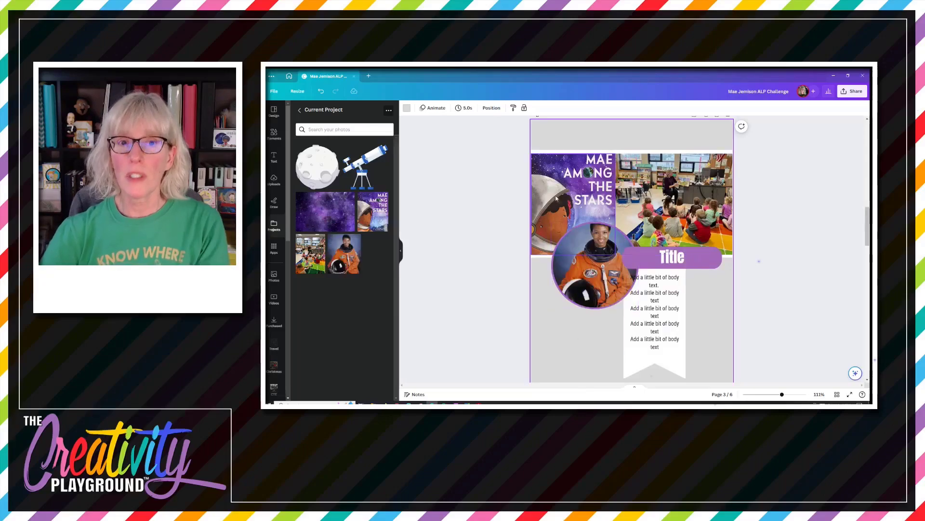
Enlarge the classroom photo inside its grid frame and shift it upward to center on the reader and the seated children
double_click(683, 199)
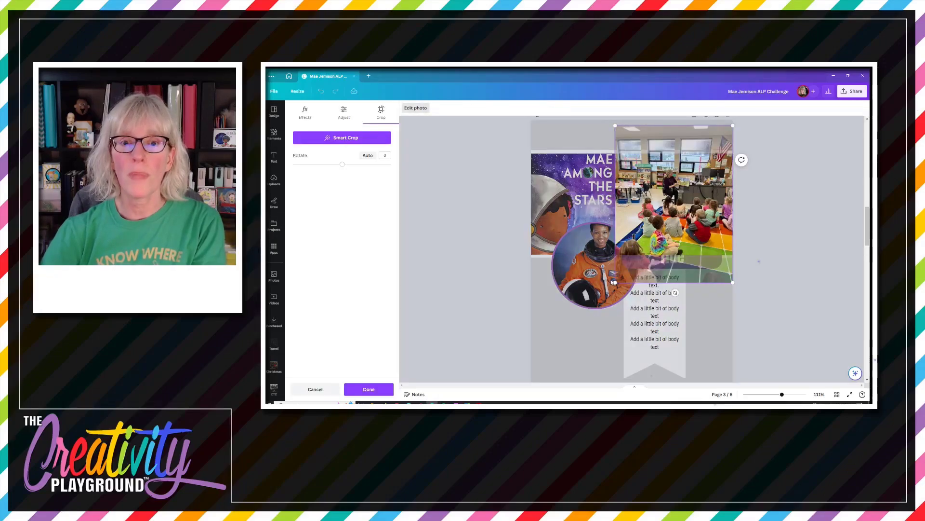
left_click_drag(614, 282, 549, 322)
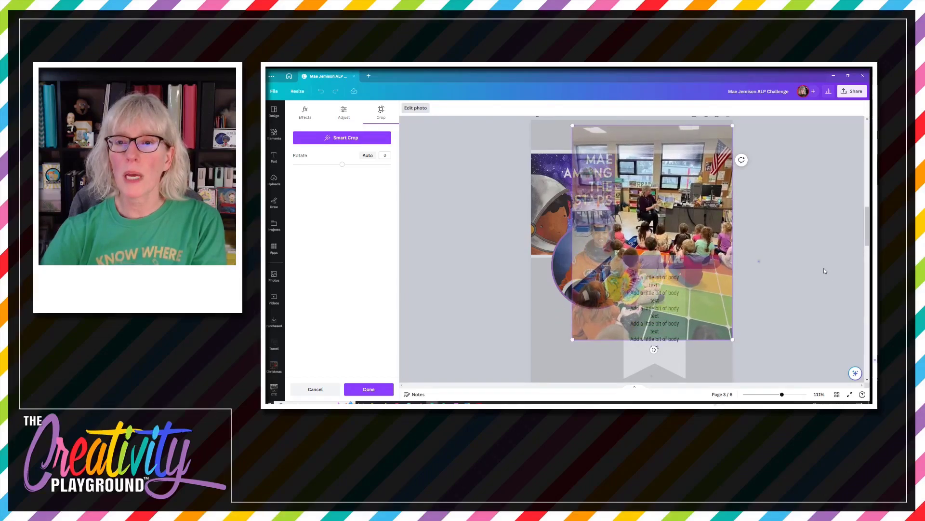
left_click(754, 245)
double_click(665, 207)
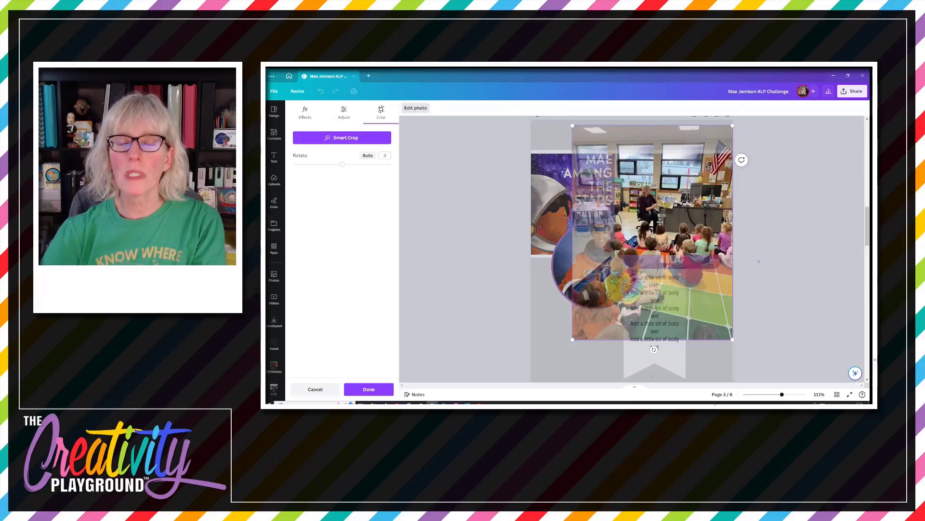
left_click_drag(664, 219, 651, 193)
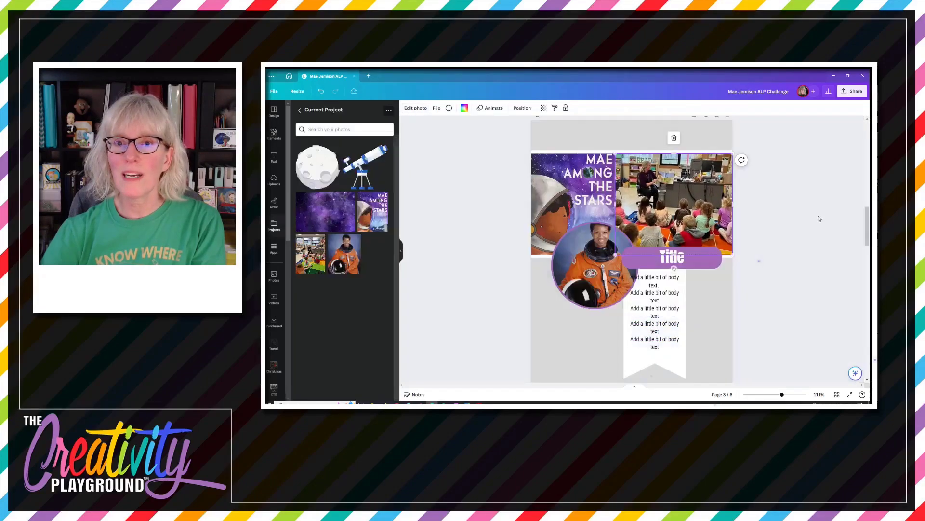
left_click(818, 219)
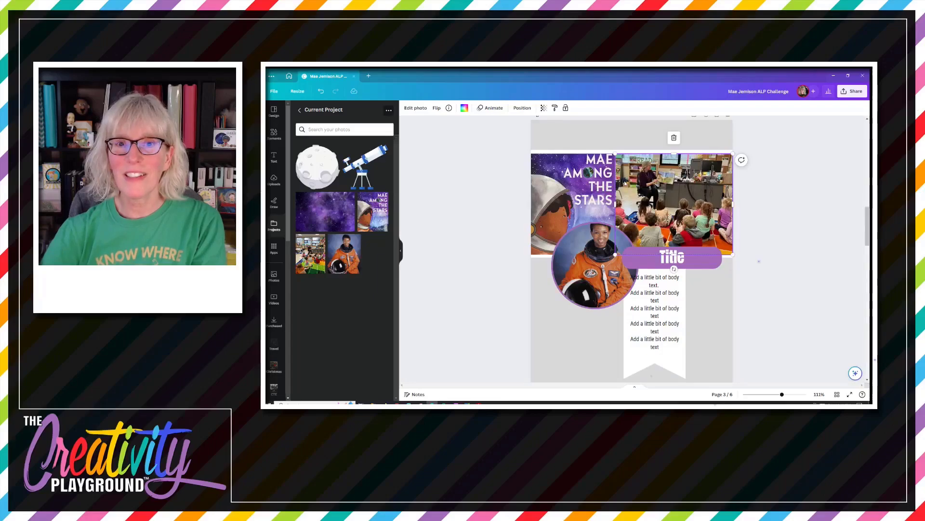
Enlarge the classroom photo slightly more within its crop, extending it toward the lower left
double_click(669, 194)
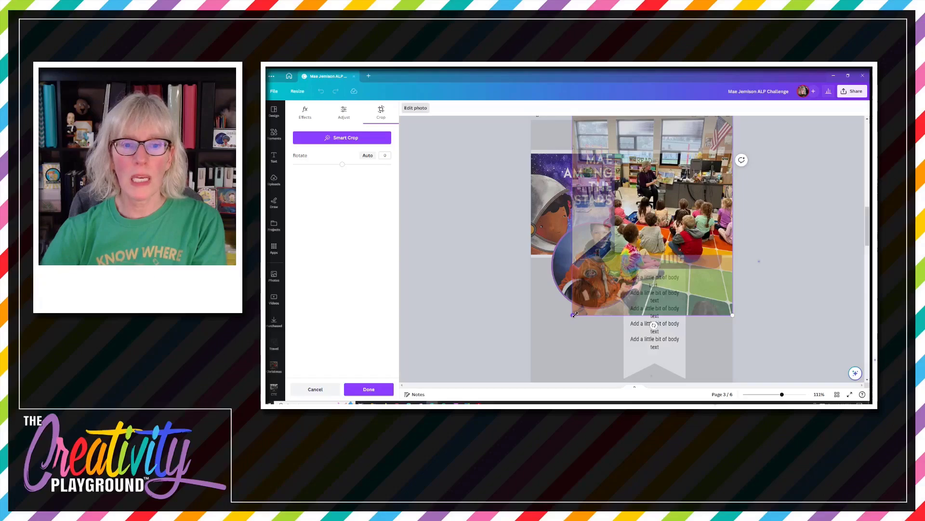
left_click_drag(574, 315, 563, 326)
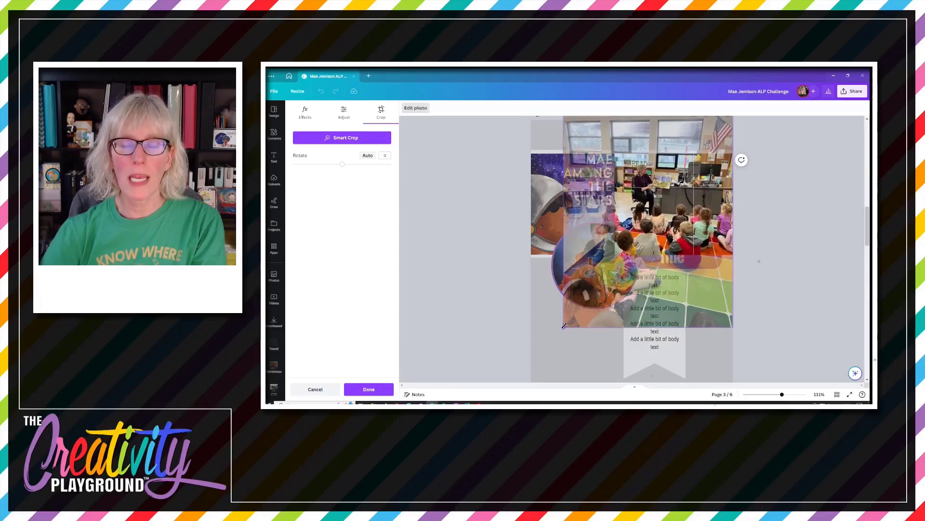
left_click(804, 280)
double_click(671, 221)
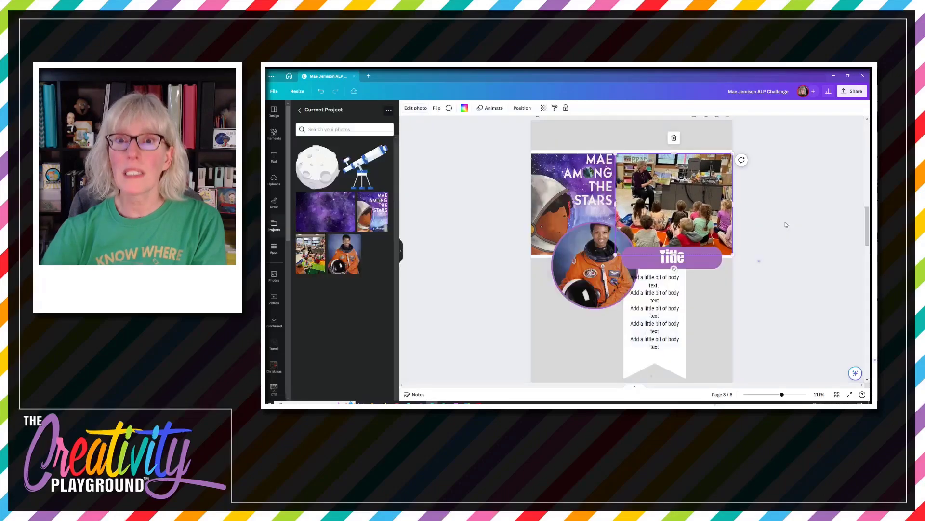
left_click(616, 211)
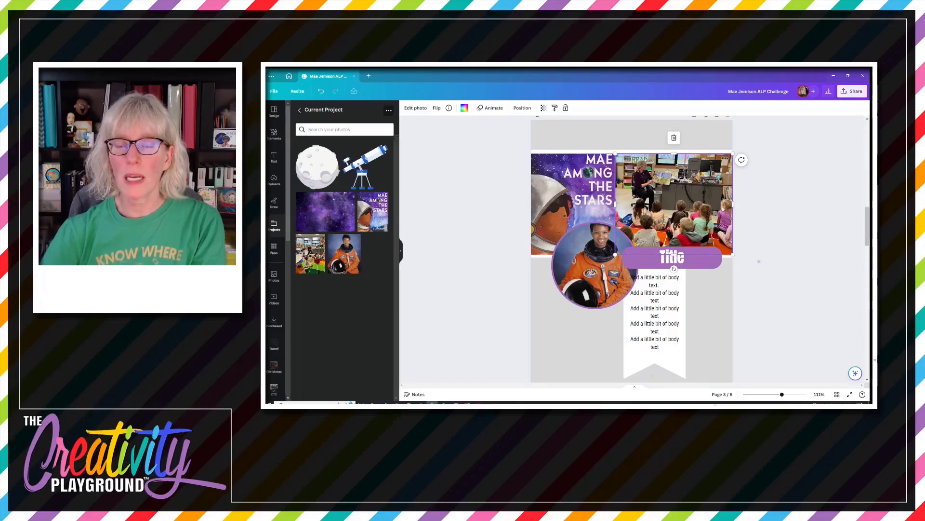
left_click(575, 327)
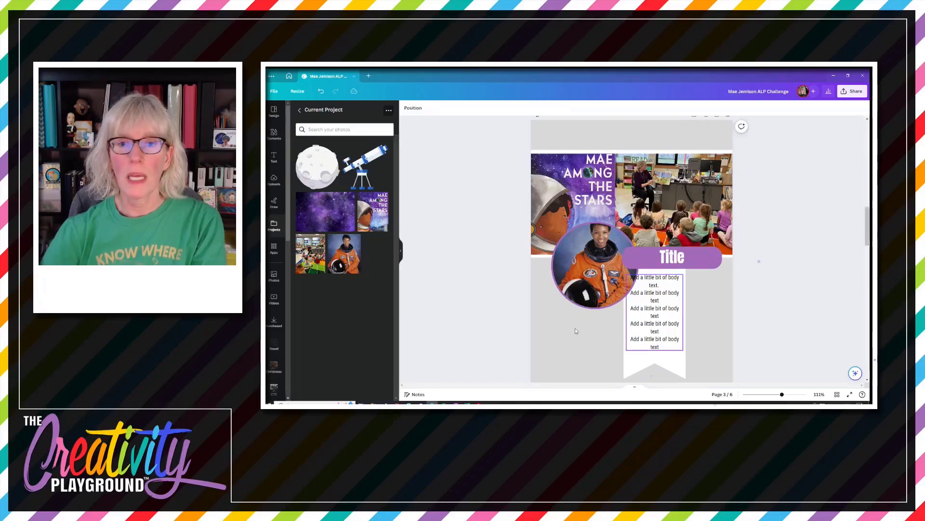
Move the astronaut portrait down inside the circular frame and enlarge it slightly so the head and shoulders fill the circle
left_click(581, 280)
double_click(581, 280)
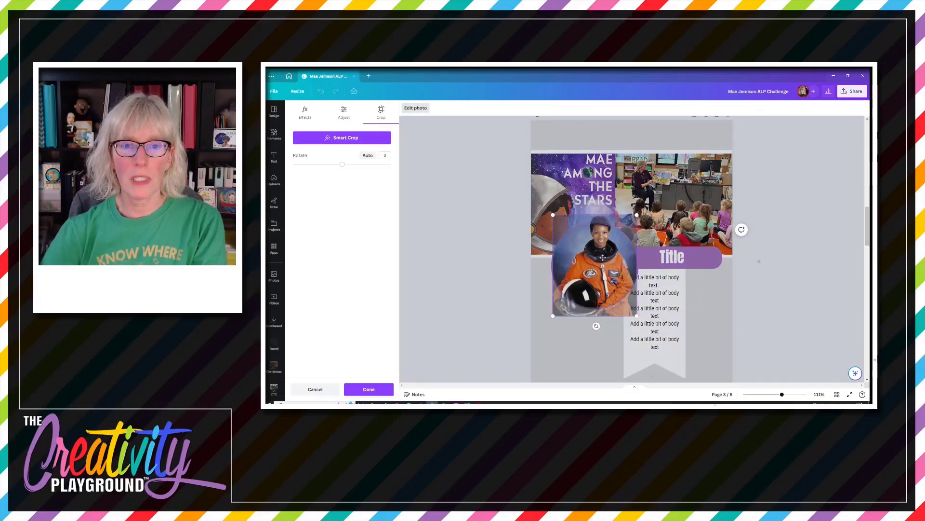
left_click_drag(602, 257, 601, 275)
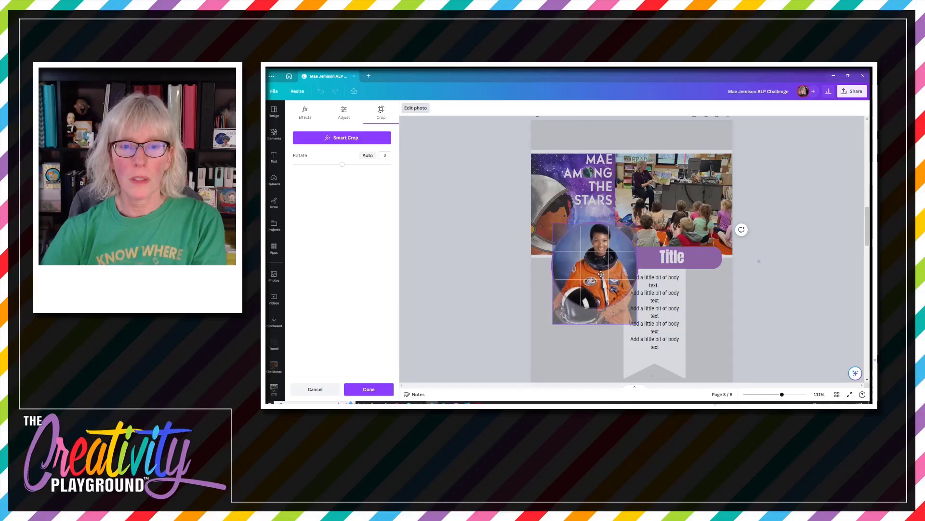
left_click(779, 310)
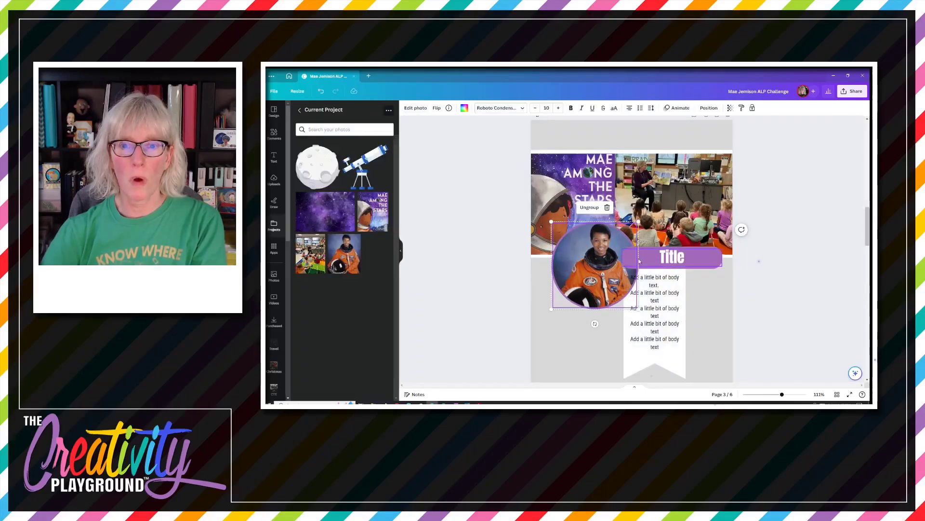
double_click(589, 273)
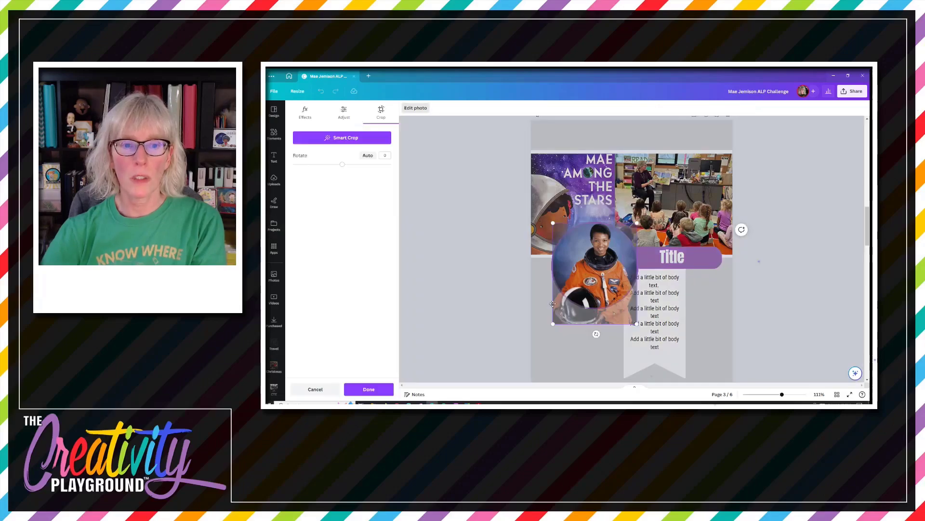
left_click_drag(552, 326, 546, 334)
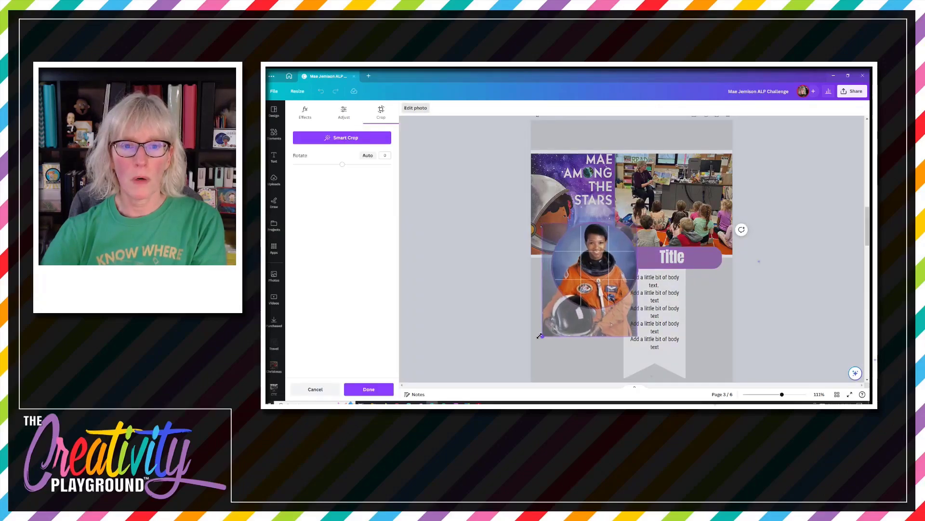
left_click(809, 314)
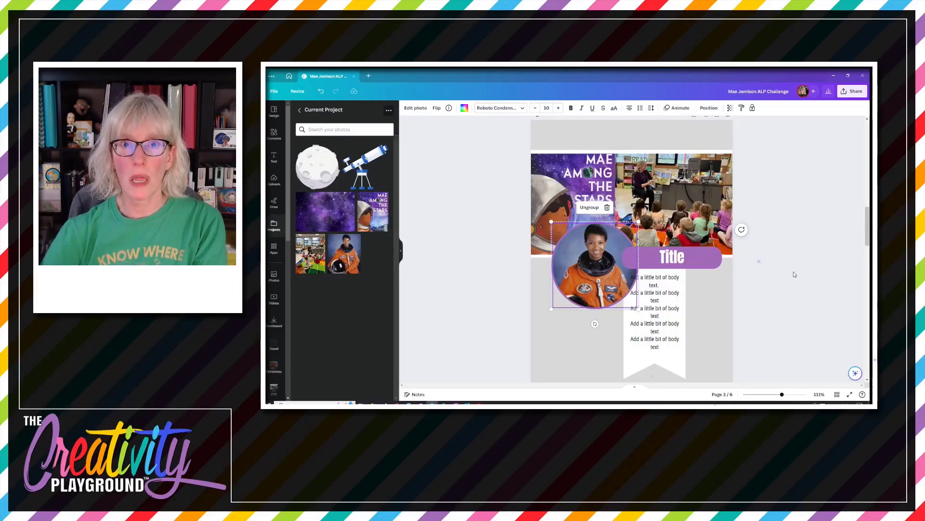
left_click(671, 260)
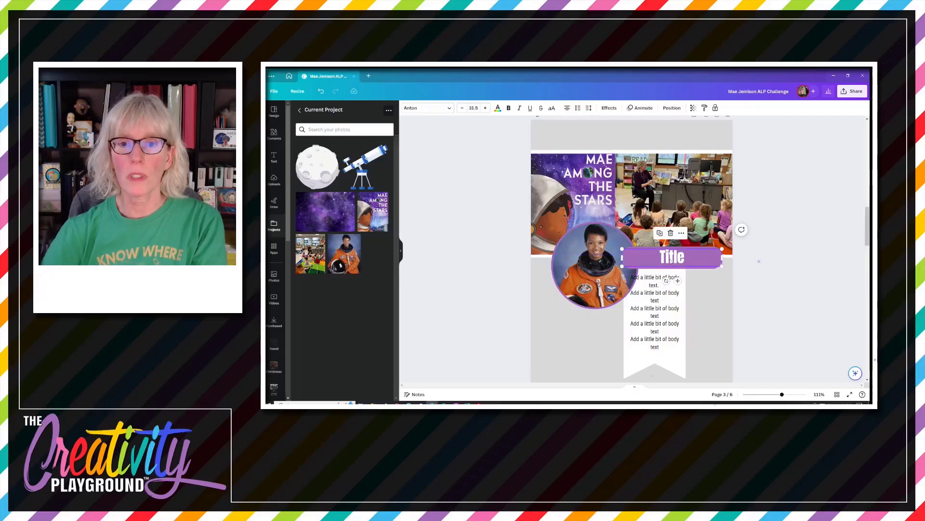
double_click(671, 258)
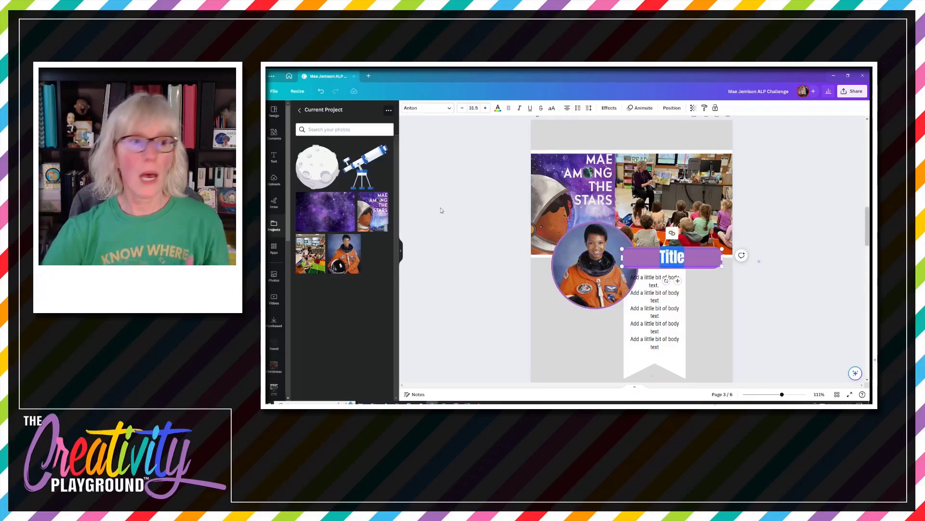
left_click(460, 265)
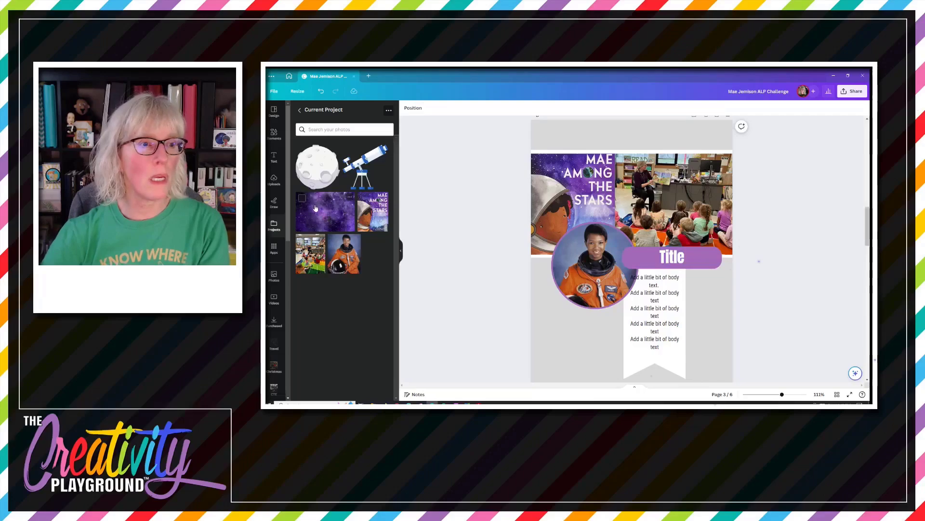
Add the purple galaxy photo to page 3 and make it the page background
left_click_drag(315, 209, 570, 325)
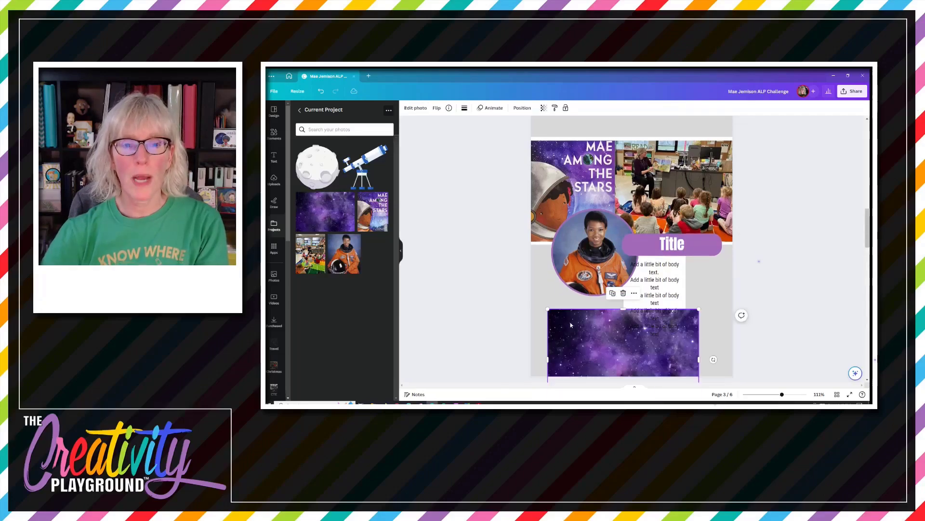
right_click(571, 324)
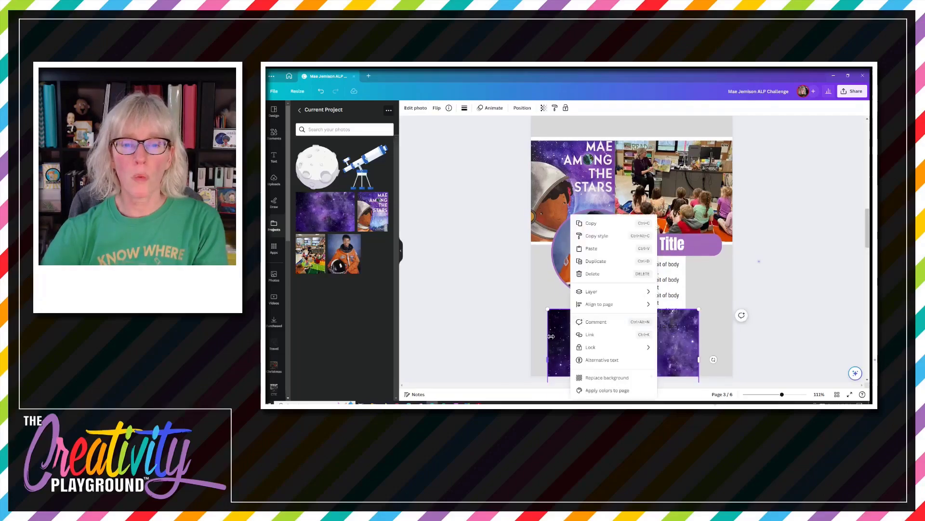
left_click(596, 378)
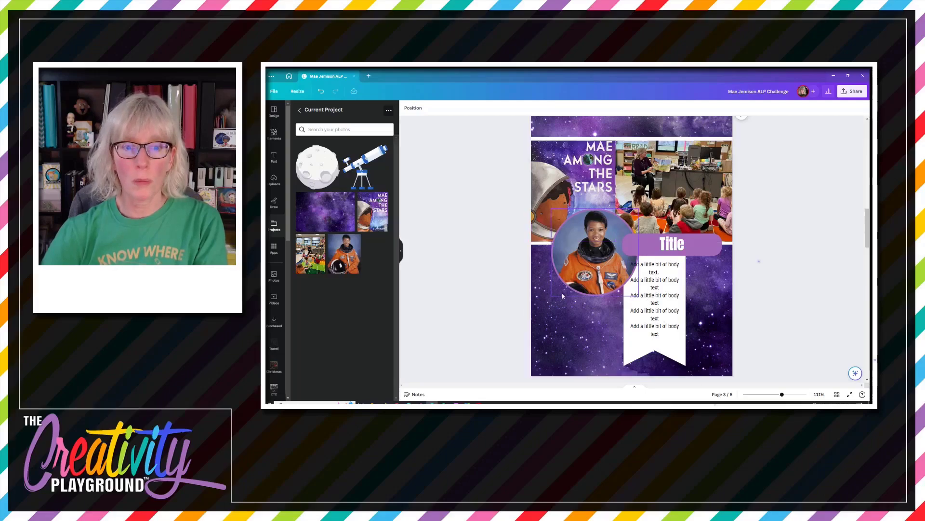
Lower the opacity of the galaxy background slightly so it looks lighter behind the photos
left_click(560, 311)
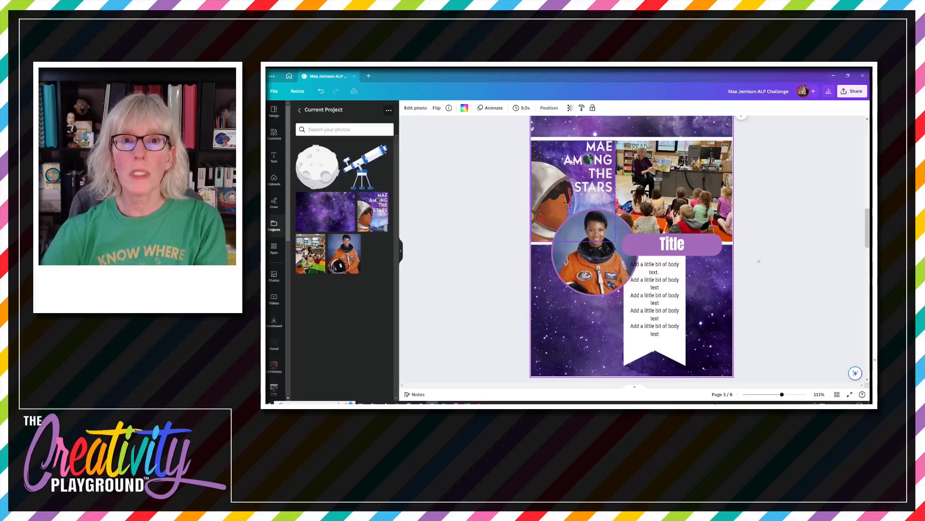
left_click(572, 109)
left_click_drag(570, 136, 559, 140)
left_click(502, 215)
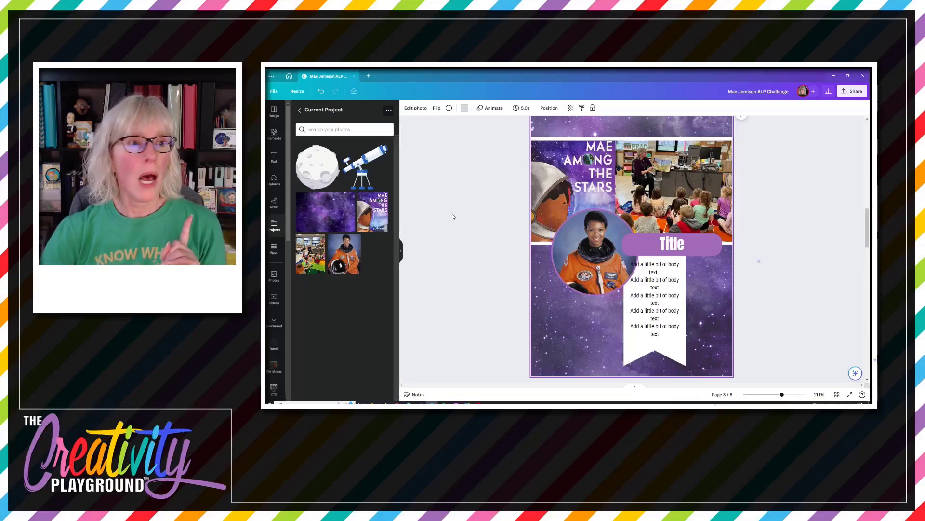
Find the astronaut portrait group in the page's layer list and ungroup it from its purple backing circle
left_click(556, 271)
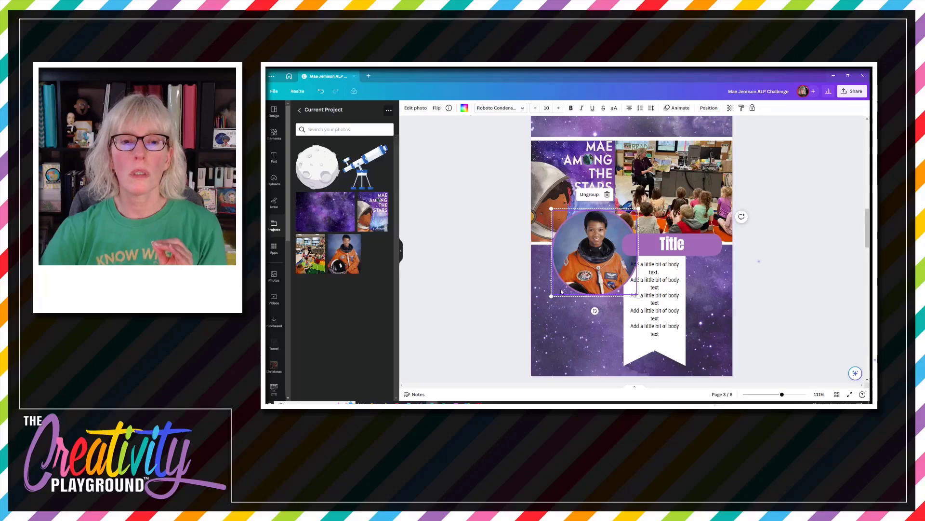
left_click(708, 108)
left_click(368, 109)
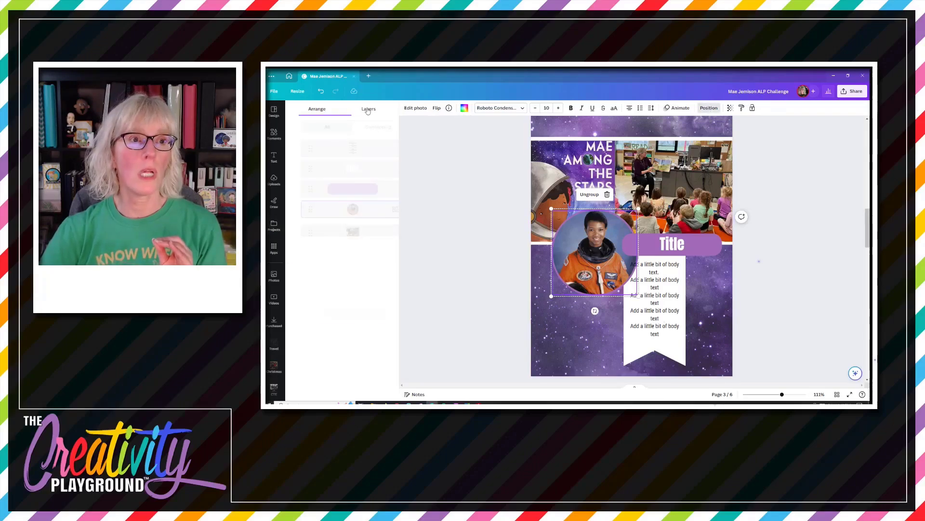
left_click(378, 190)
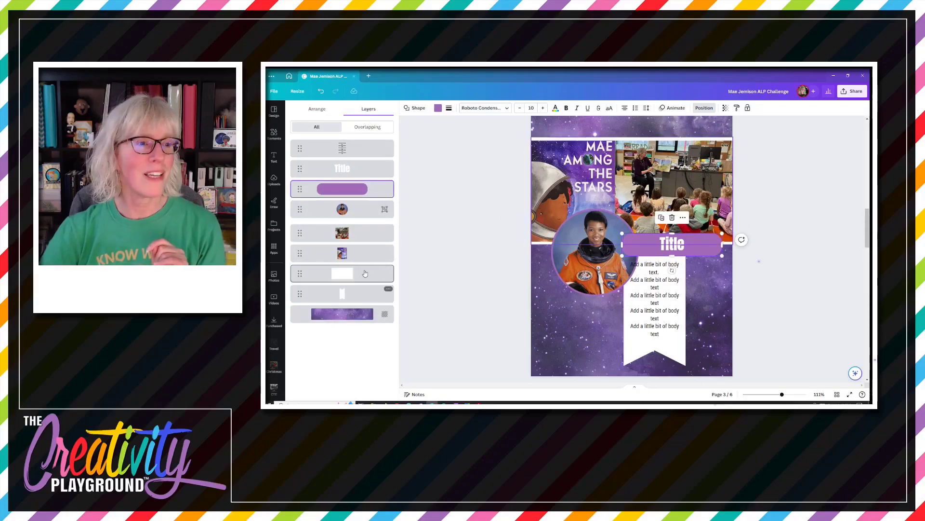
left_click(359, 215)
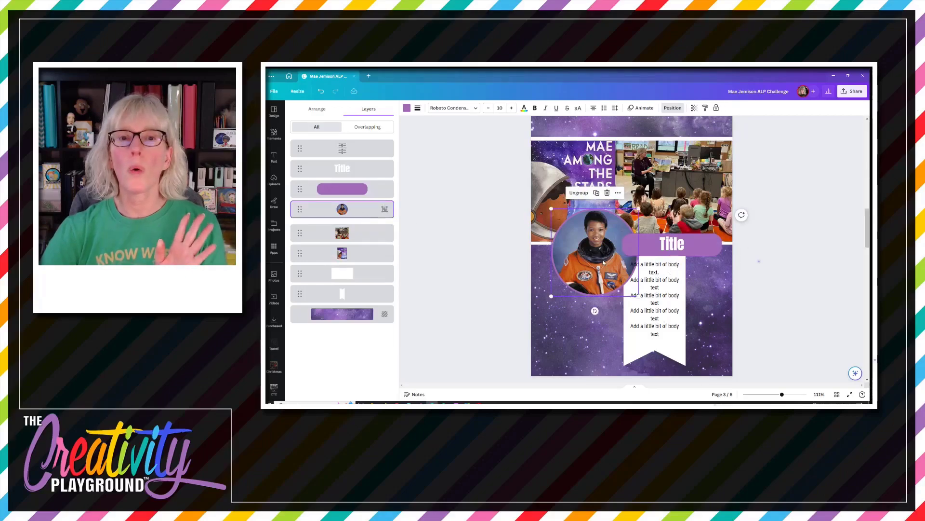
left_click(579, 192)
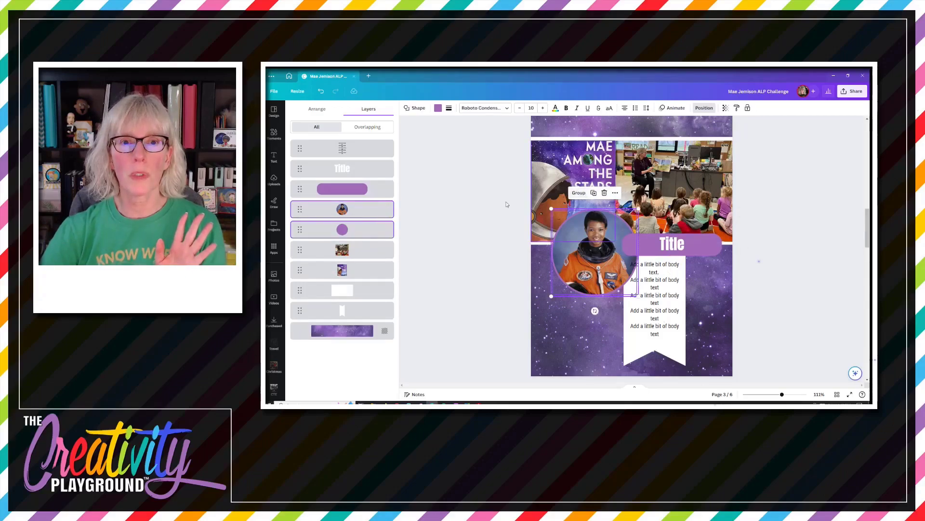
Recolor the circle behind the astronaut portrait with the first dark purple sampled from the galaxy photo
left_click(355, 230)
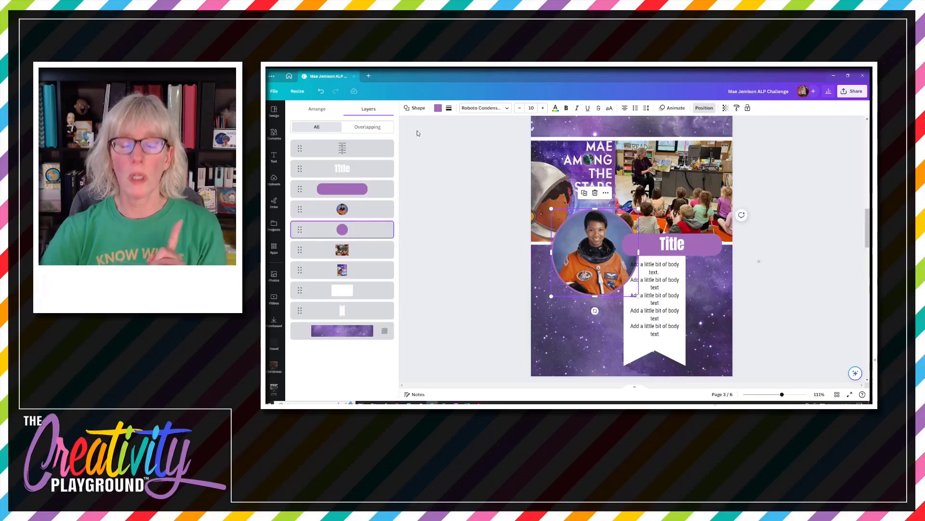
left_click(438, 109)
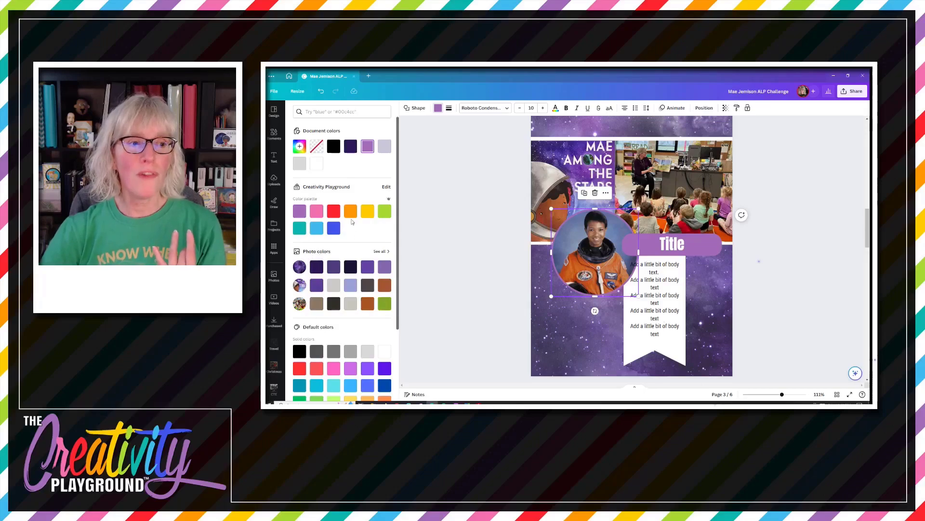
left_click(317, 268)
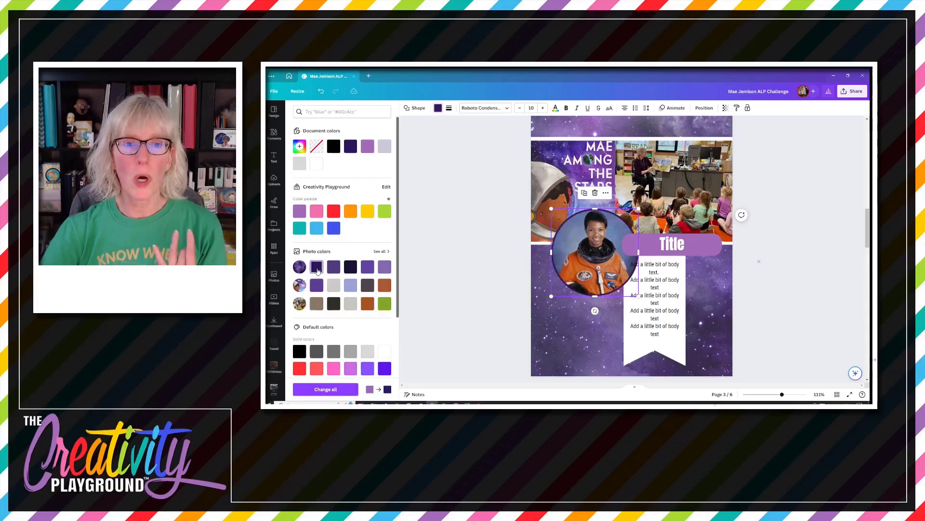
Recolor the rounded bar behind the title with the same dark purple from the galaxy photo's colors
left_click(704, 253)
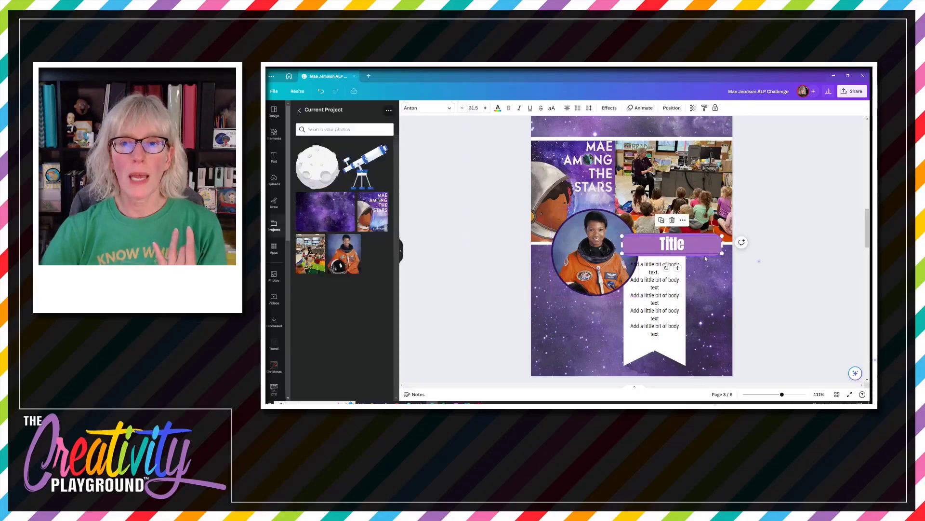
left_click(694, 256)
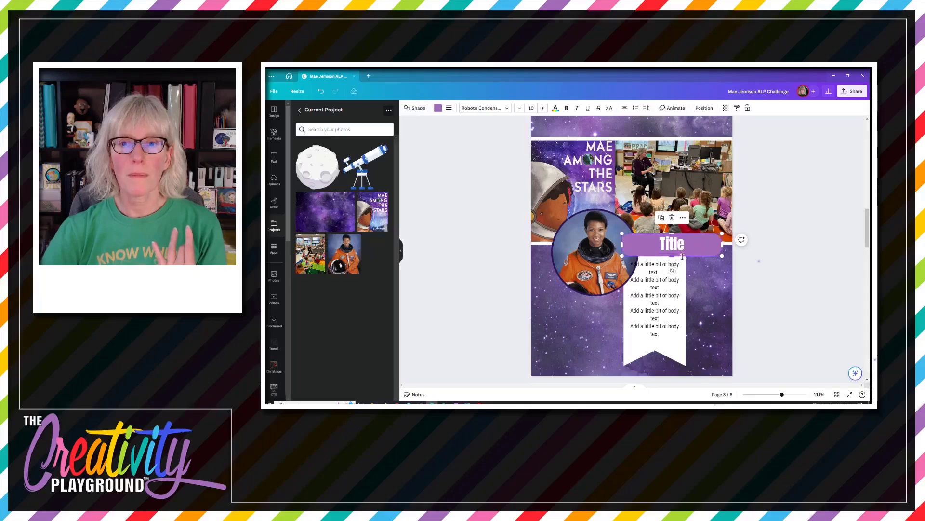
left_click(438, 108)
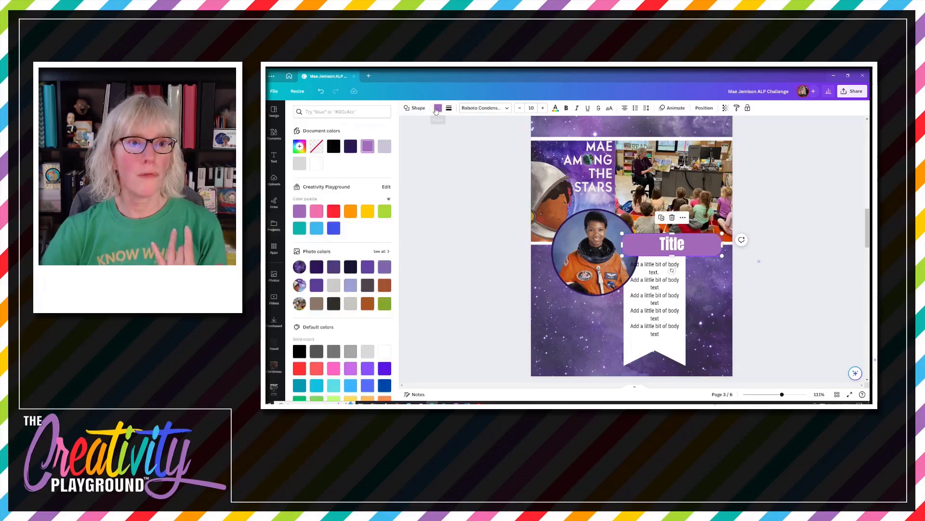
left_click(317, 266)
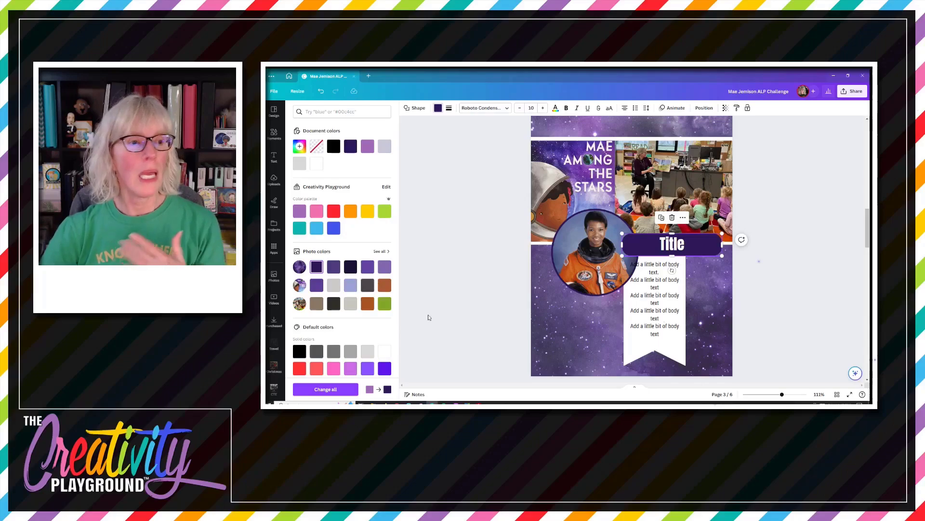
left_click(455, 208)
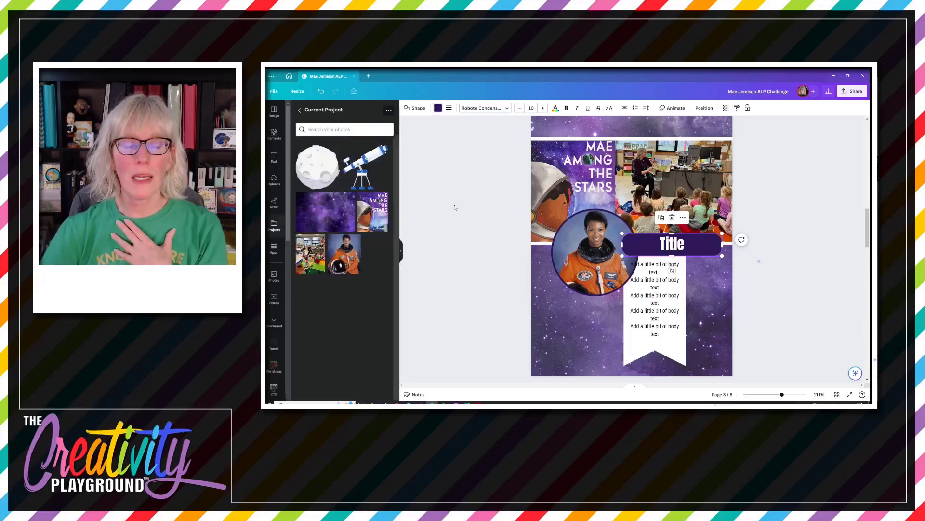
Add the telescope graphic to the lower-left corner of the page below the portrait and enlarge it slightly
left_click(363, 166)
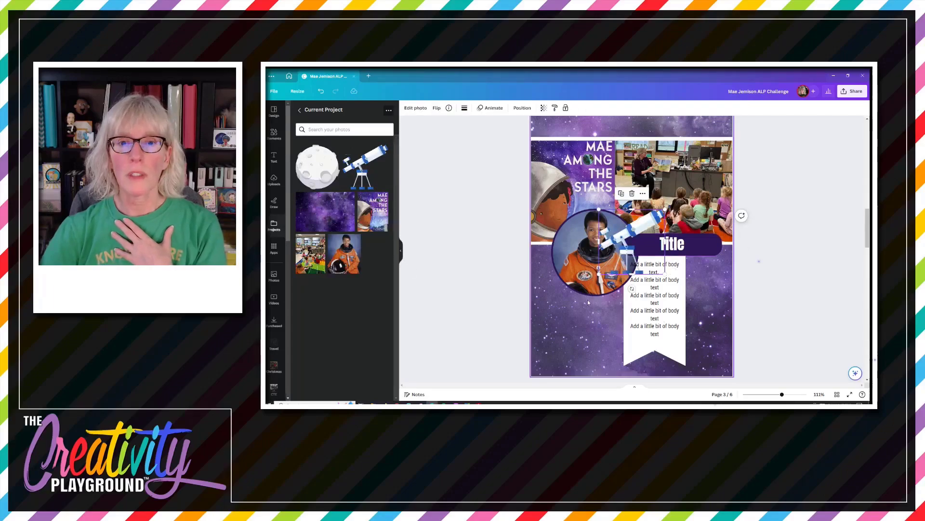
left_click_drag(624, 238, 559, 346)
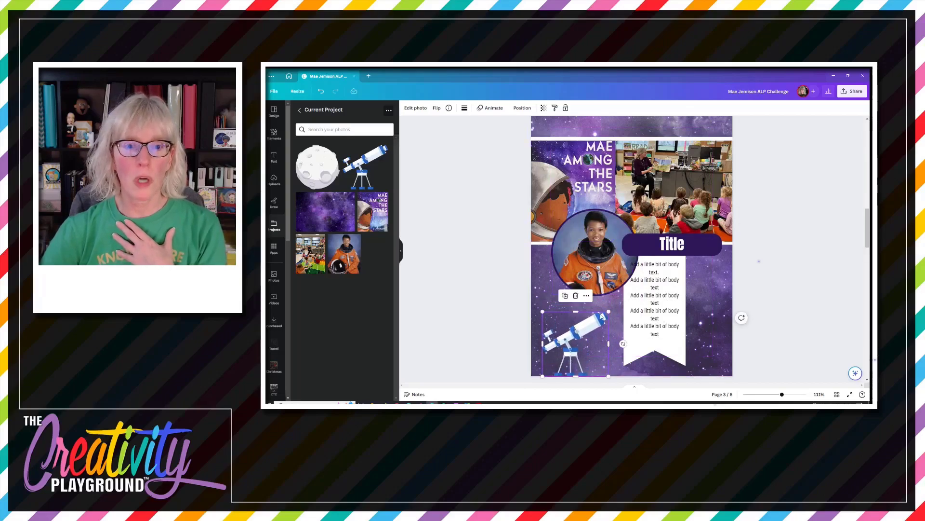
left_click_drag(609, 314, 619, 302)
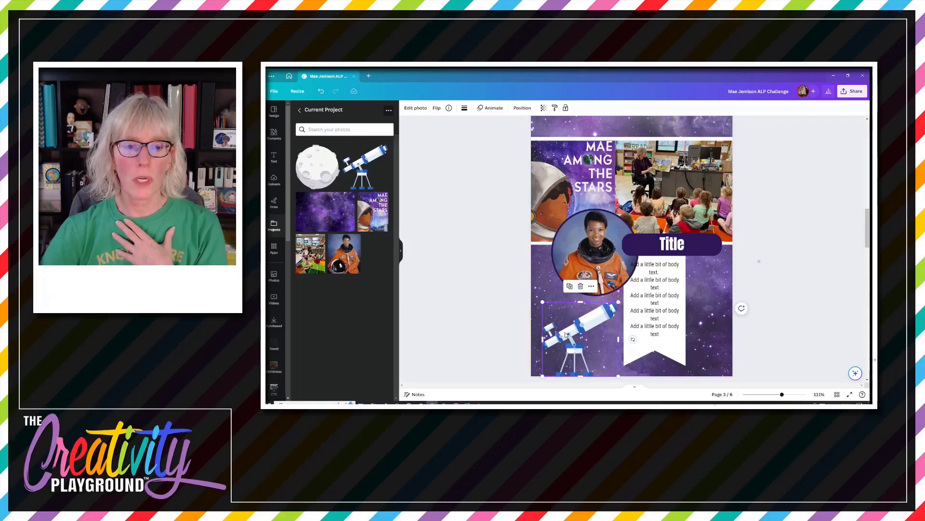
left_click_drag(566, 333, 561, 333)
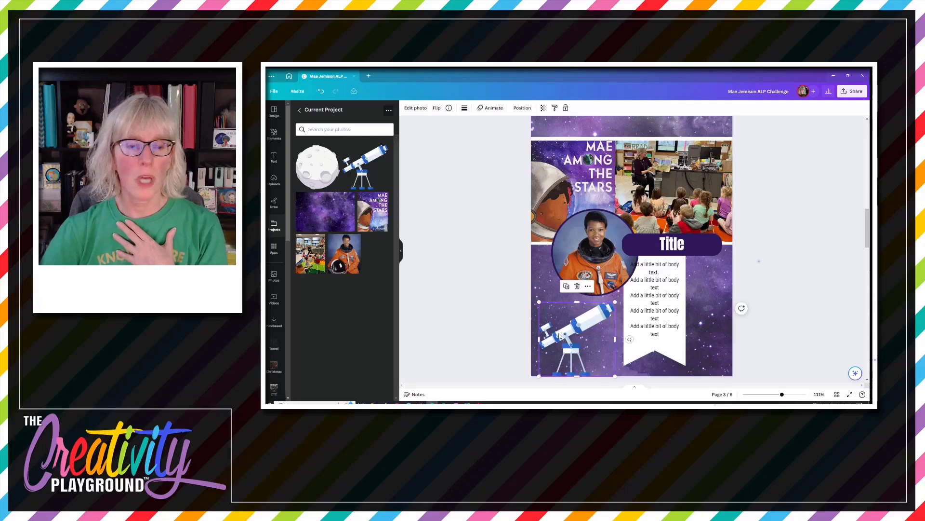
Add the moon graphic over the page's upper-right corner, overlapping the classroom photo, and enlarge it slightly
left_click(312, 170)
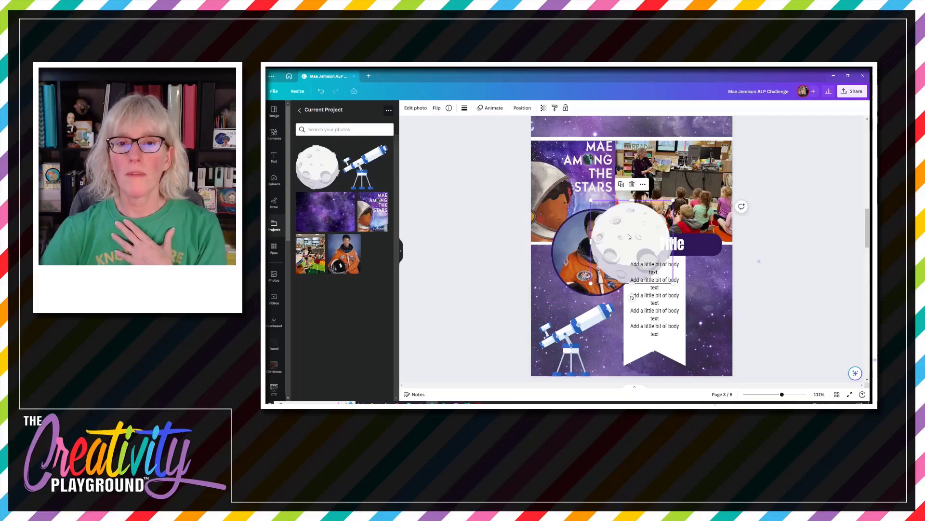
left_click_drag(629, 235, 704, 127)
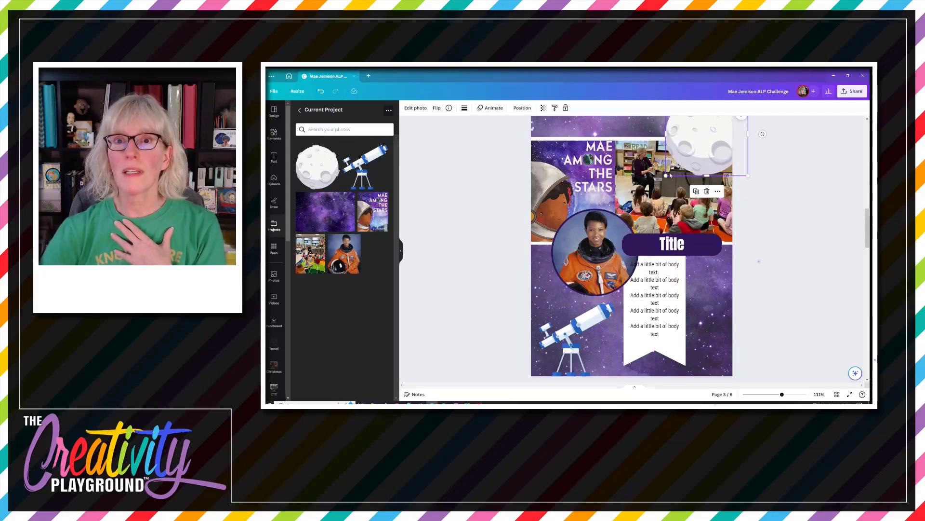
left_click_drag(667, 175, 661, 182)
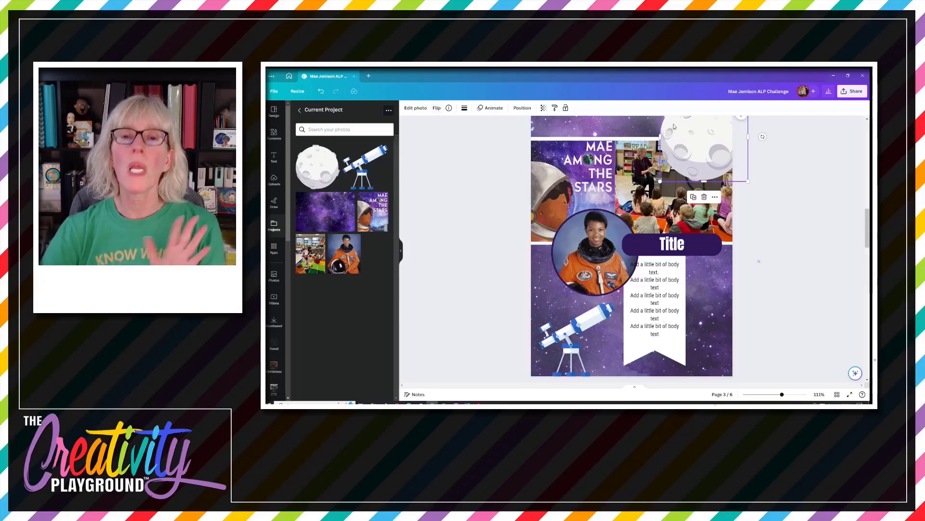
Apply the Drop shadow effect to the moon graphic with its default settings
left_click(418, 109)
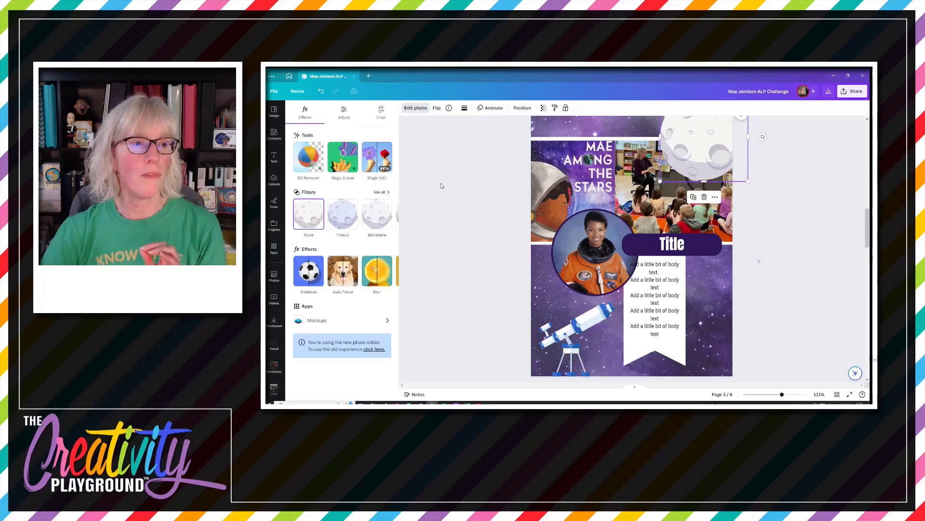
left_click(305, 276)
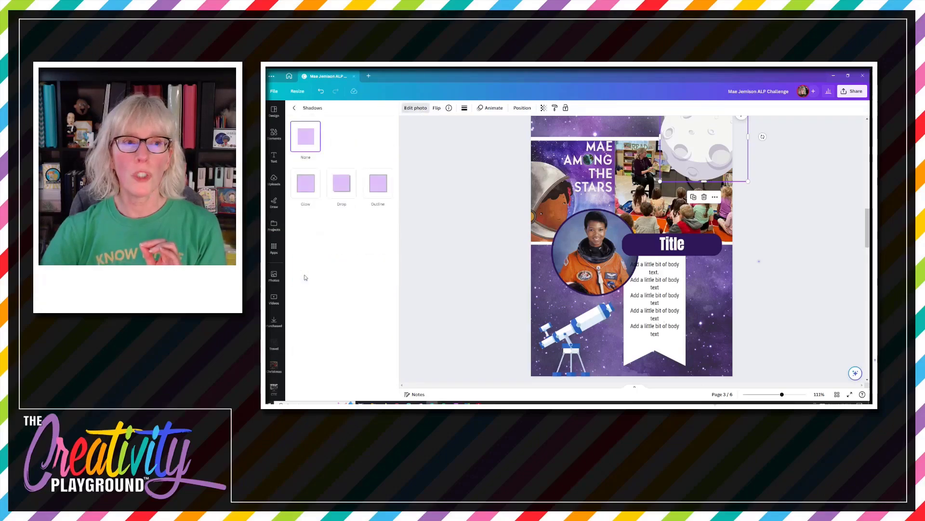
left_click(346, 184)
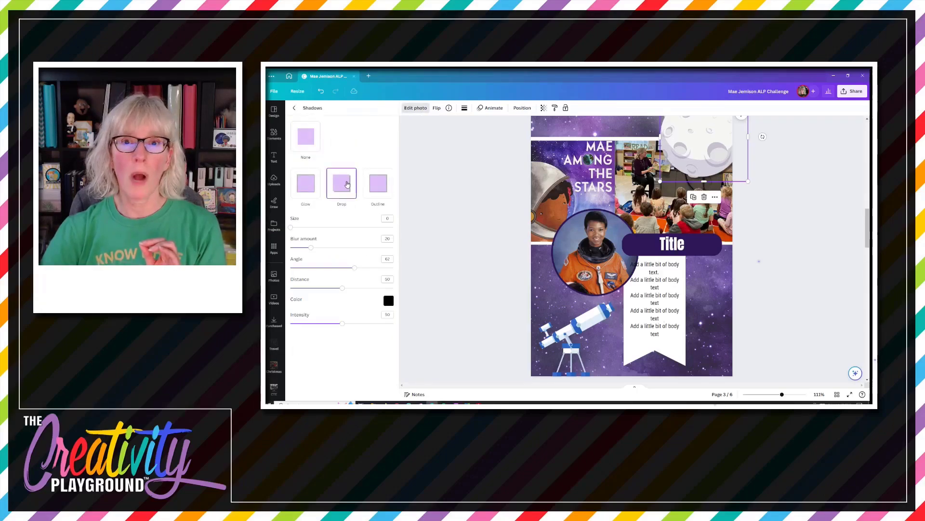
Apply the Drop shadow effect to the telescope graphic and shift the telescope slightly down the page
left_click(573, 340)
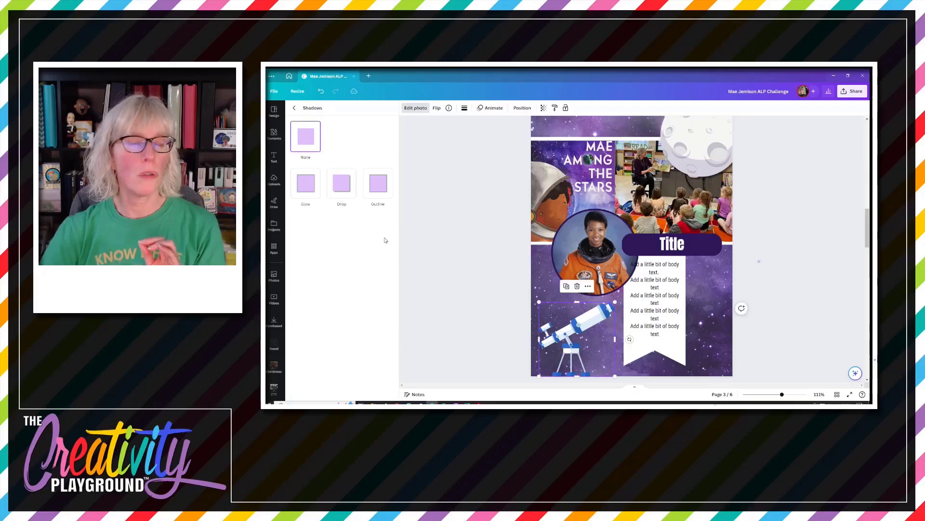
left_click(347, 186)
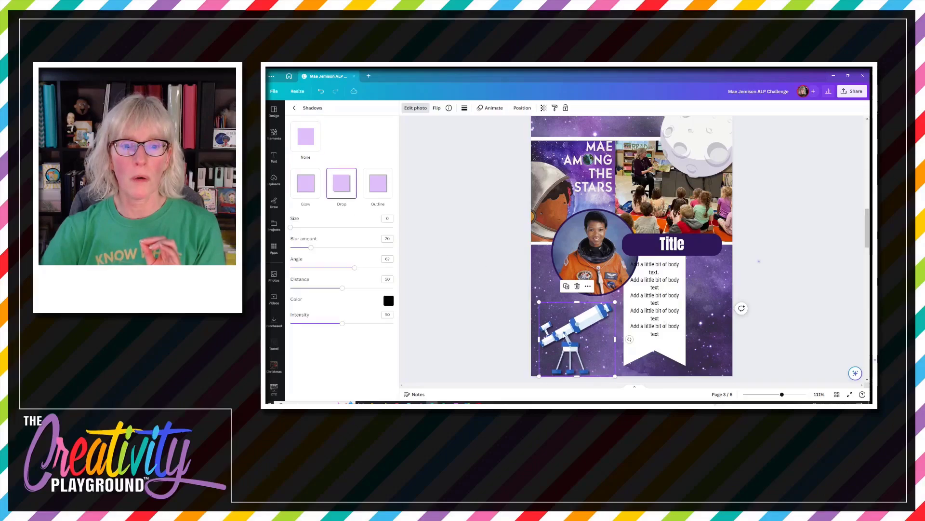
key("Escape")
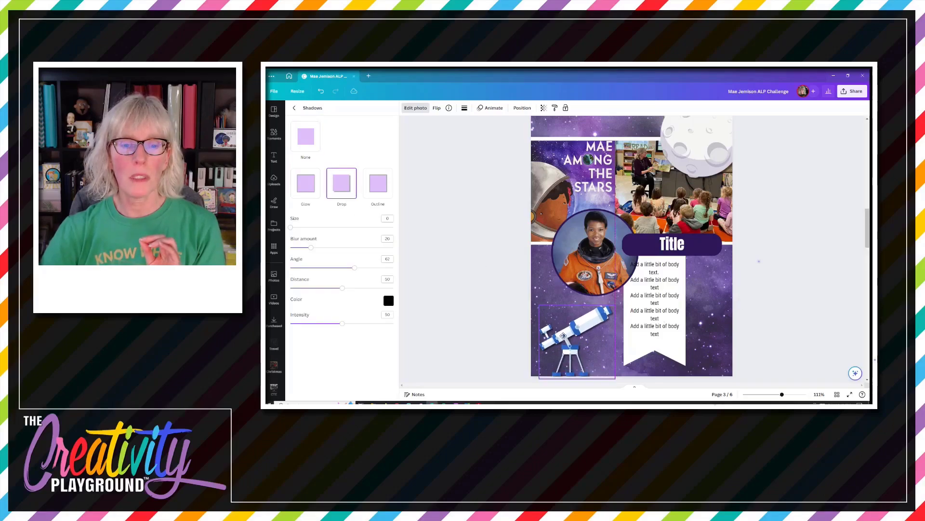
left_click(563, 336)
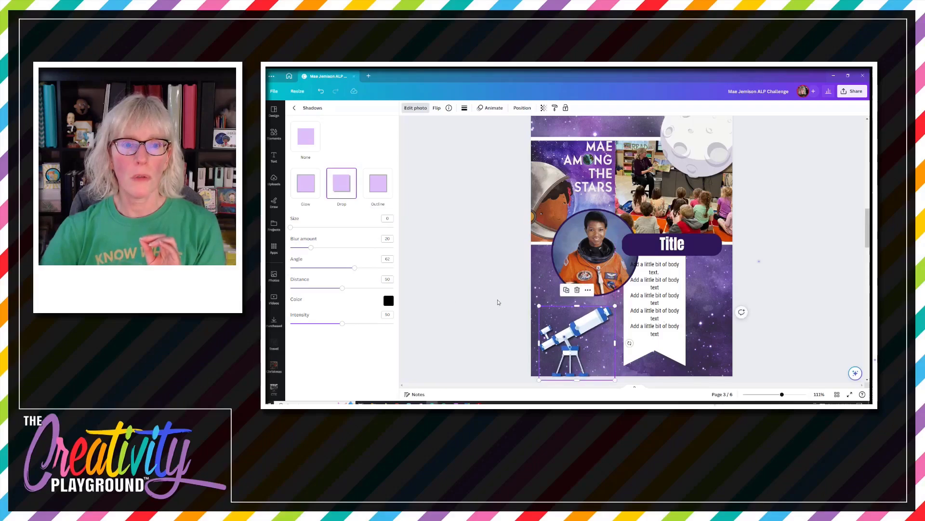
Deselect the telescope graphic and examine the finished Mae Jemison example on page 5, including its title and body text
left_click(466, 314)
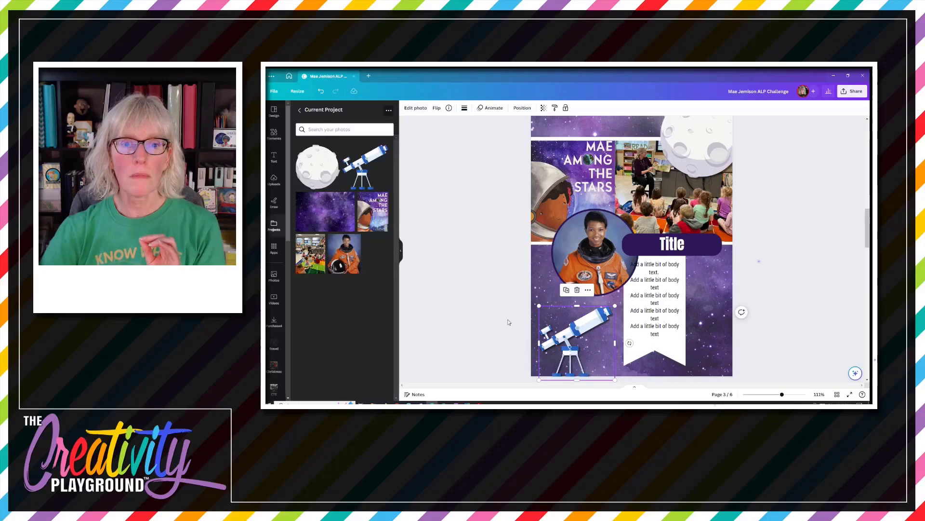
left_click(809, 317)
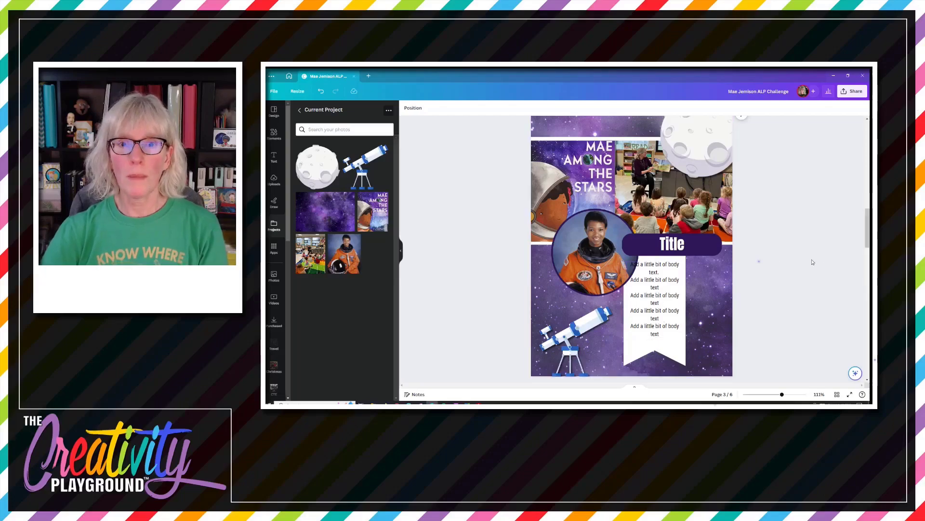
scroll(813, 261, "down", 10)
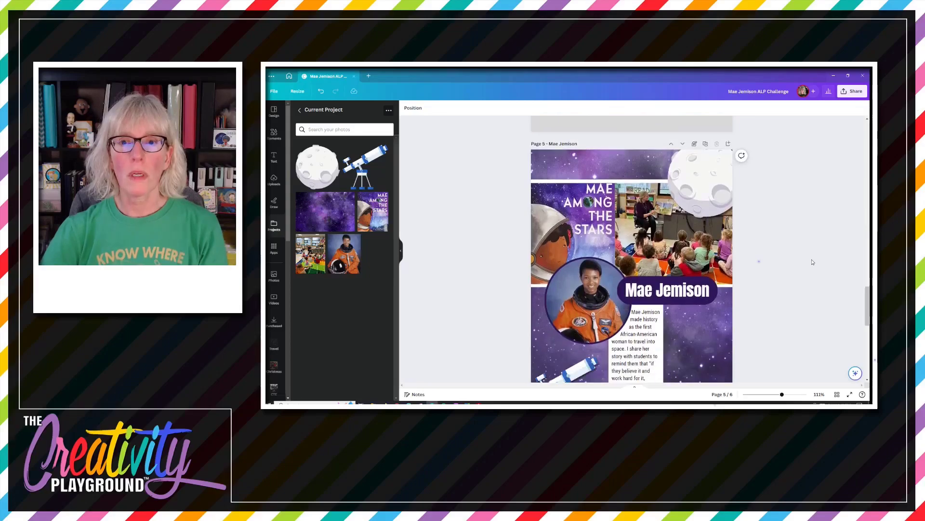
scroll(813, 261, "down", 1)
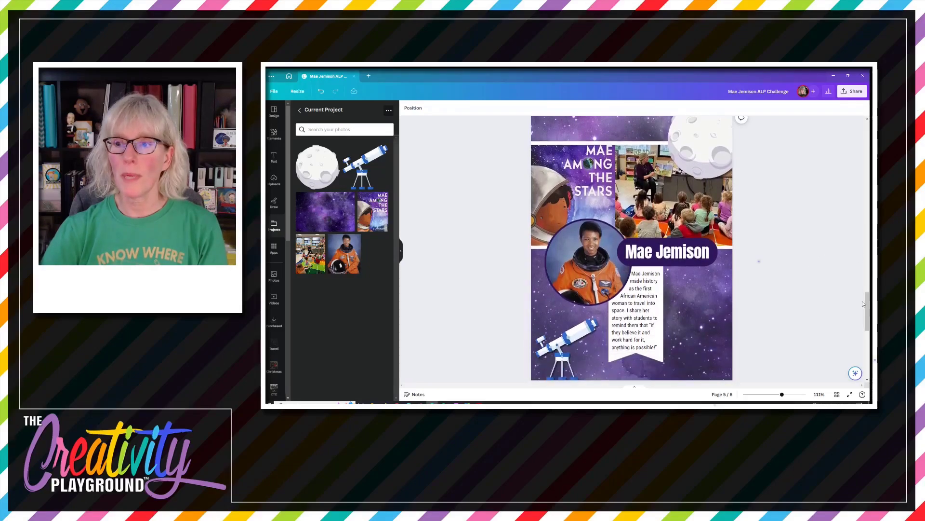
scroll(865, 307, "up", 1)
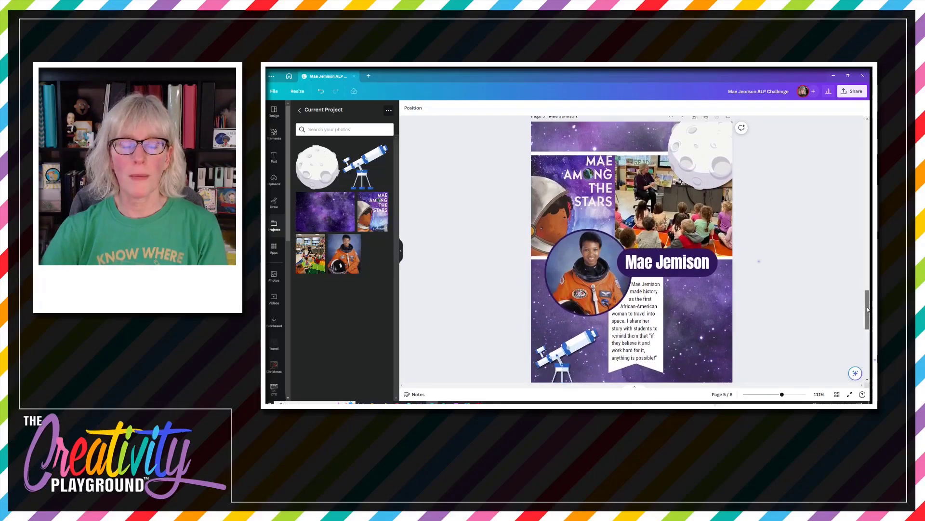
scroll(867, 309, "down", 1)
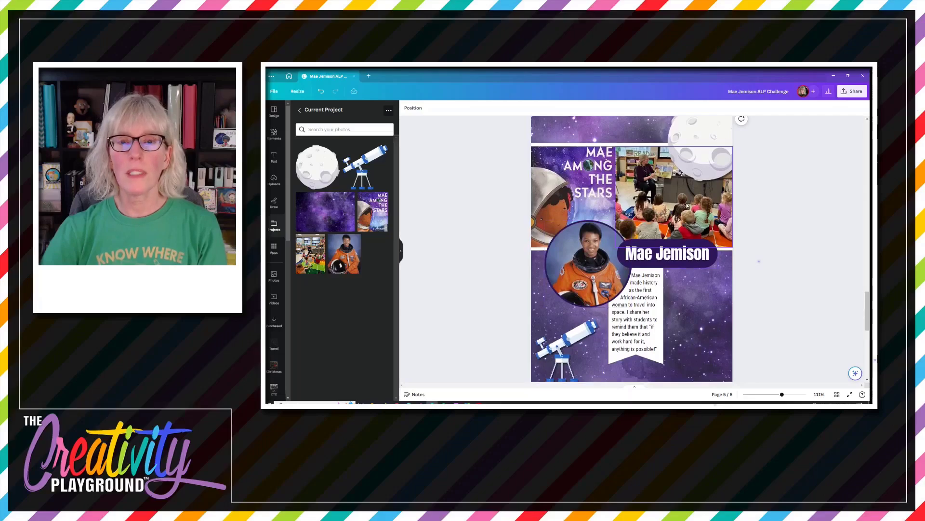